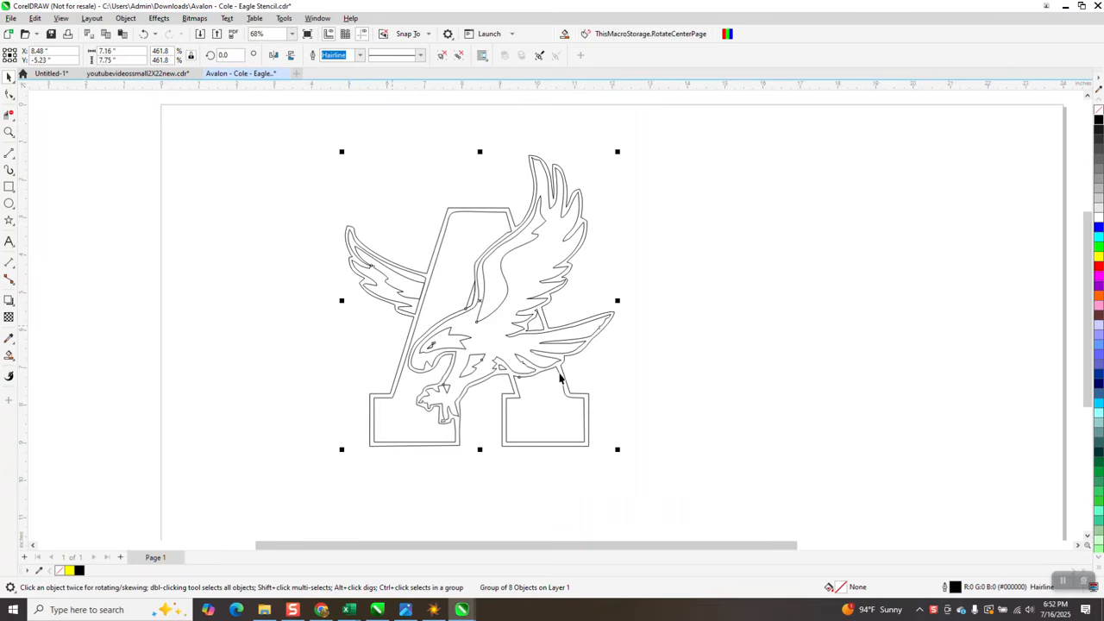
Ungroup the eagle and letter A artwork so its individual curves can be node-edited
left_click(9, 132)
left_click(608, 370)
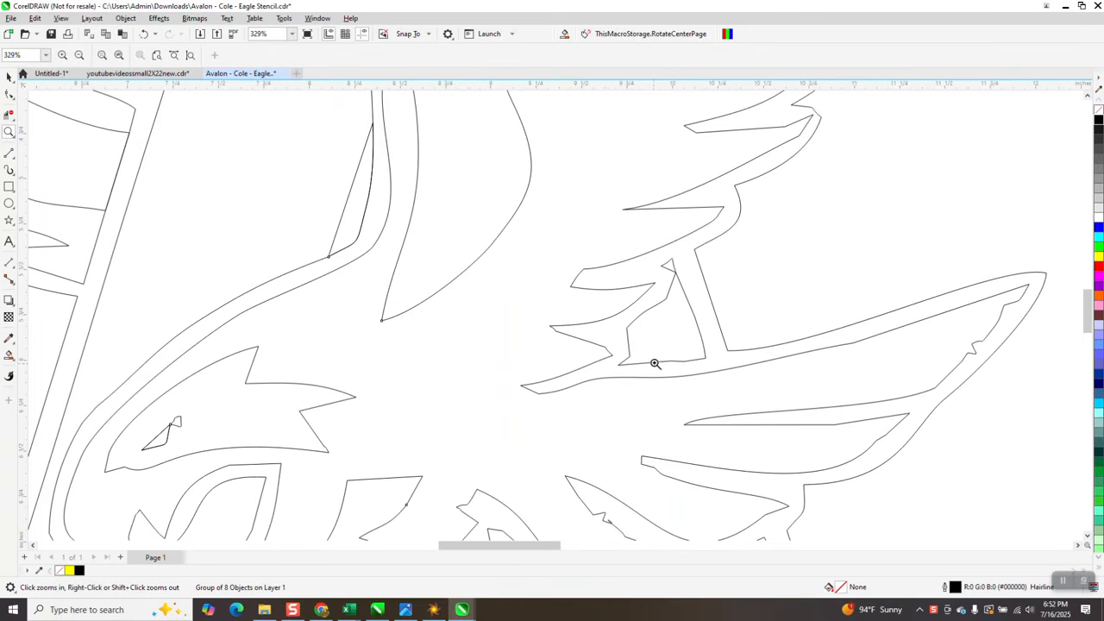
left_click_drag(569, 471, 668, 501)
left_click(8, 95)
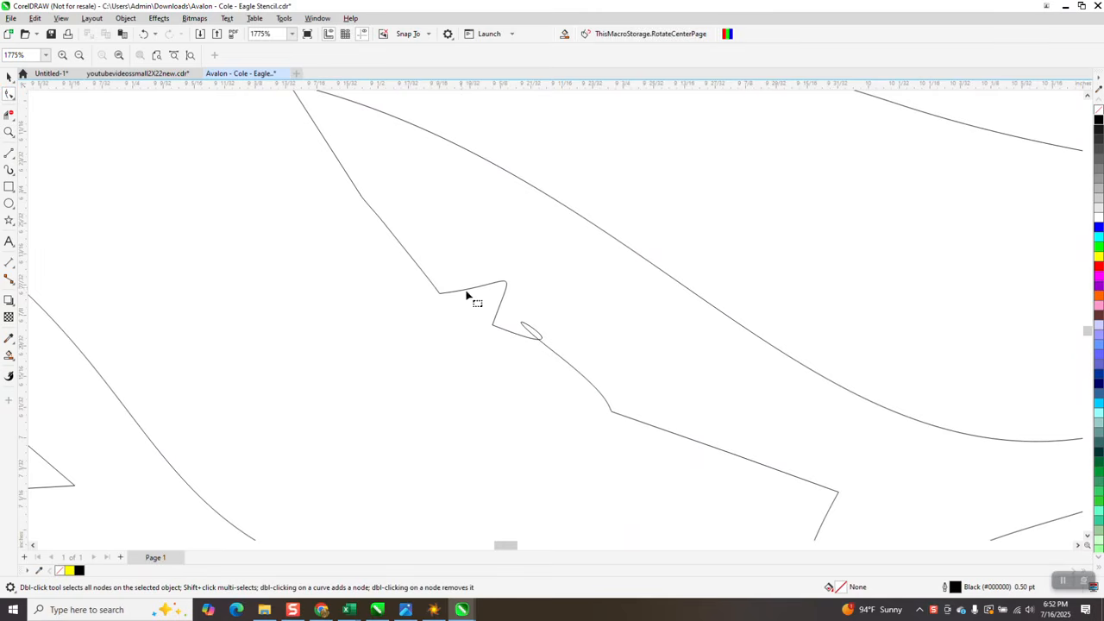
left_click(9, 77)
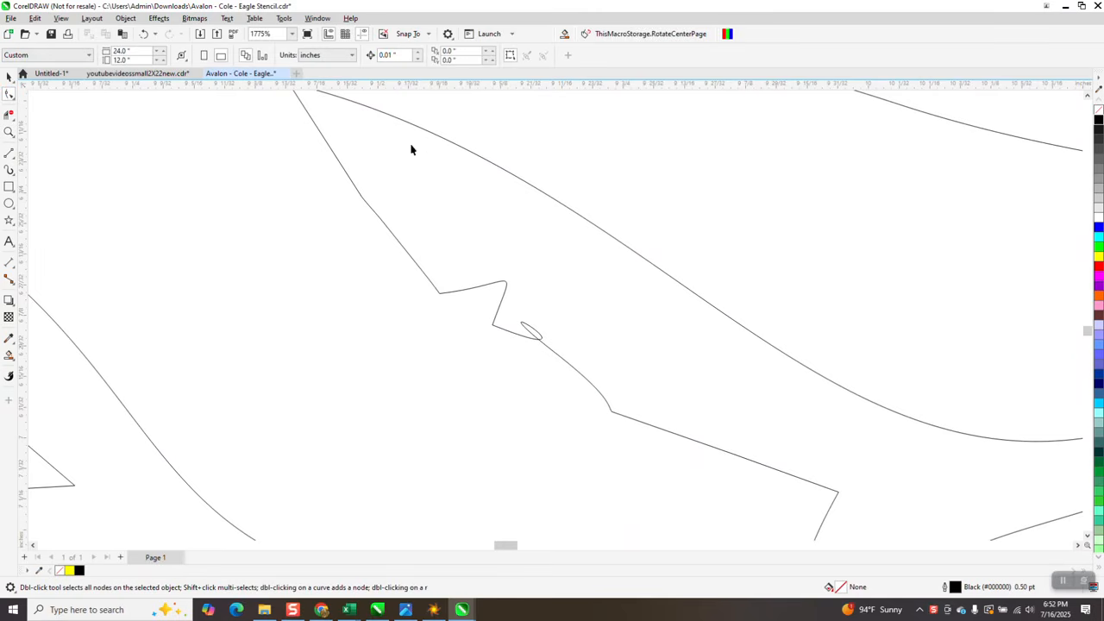
left_click(449, 149)
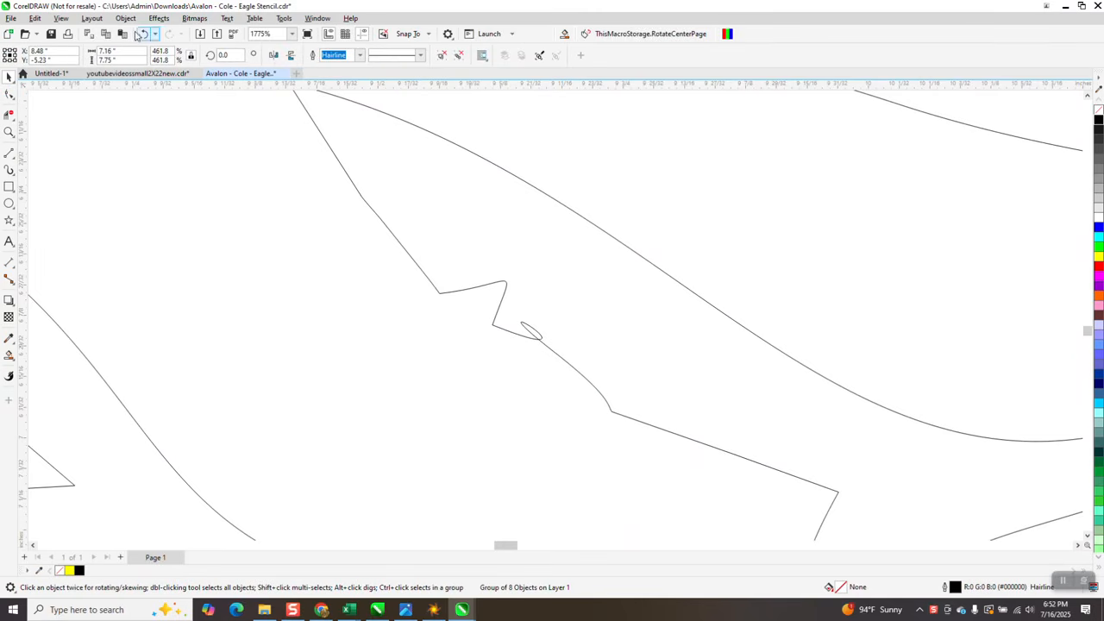
left_click(125, 18)
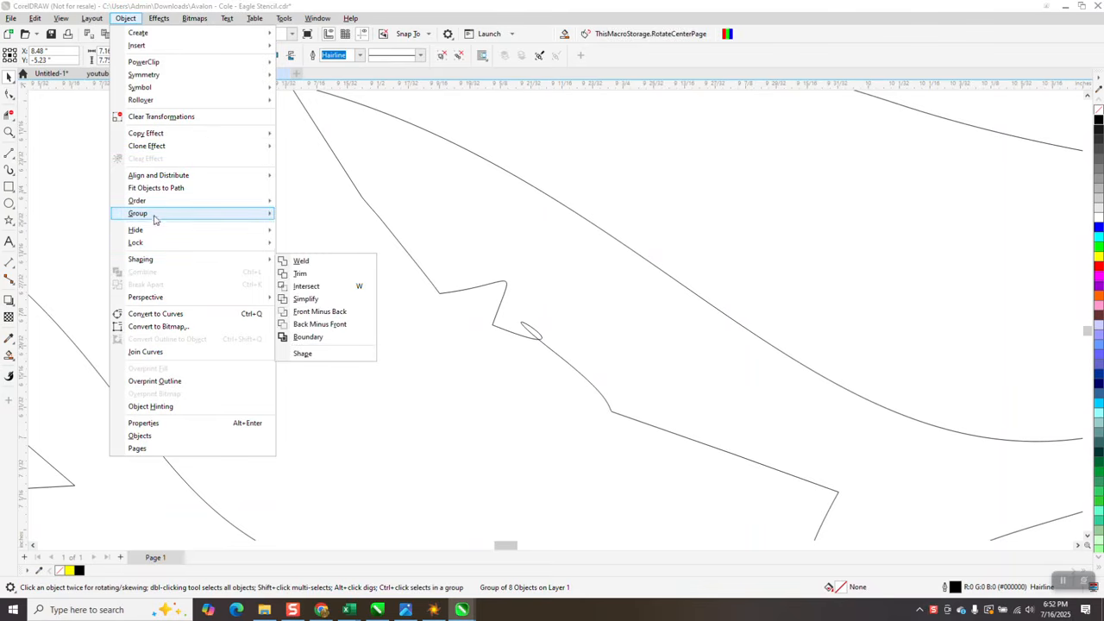
mouse_move(154, 214)
left_click(306, 241)
Delete the looping node and the two surplus nodes along the jagged edge of the lower feather beneath the eagle's body
left_click(9, 93)
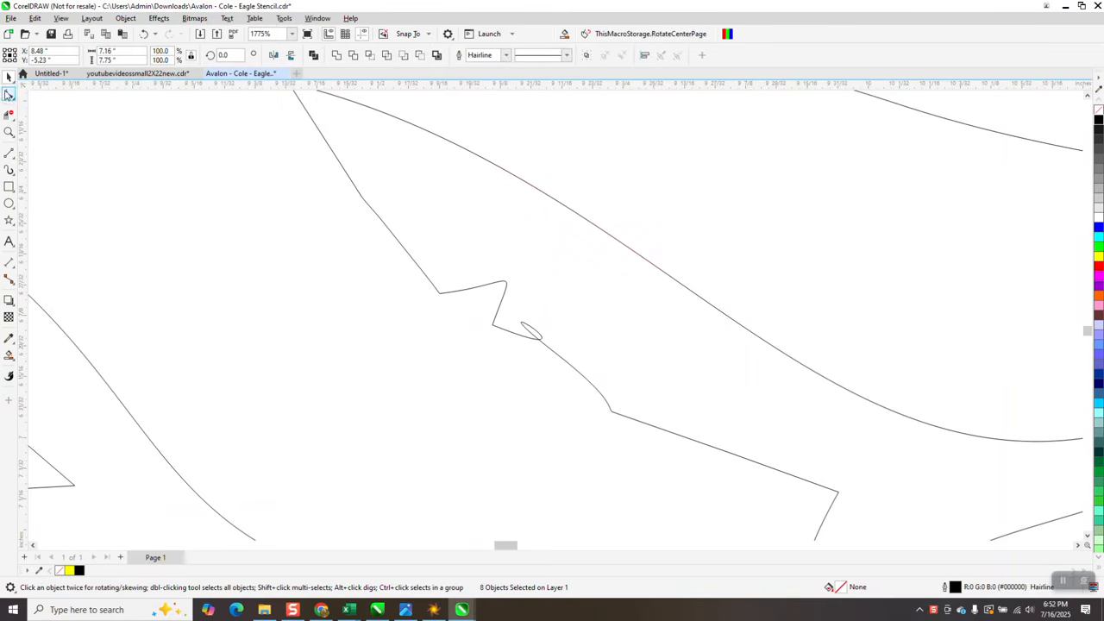
left_click_drag(596, 331, 528, 403)
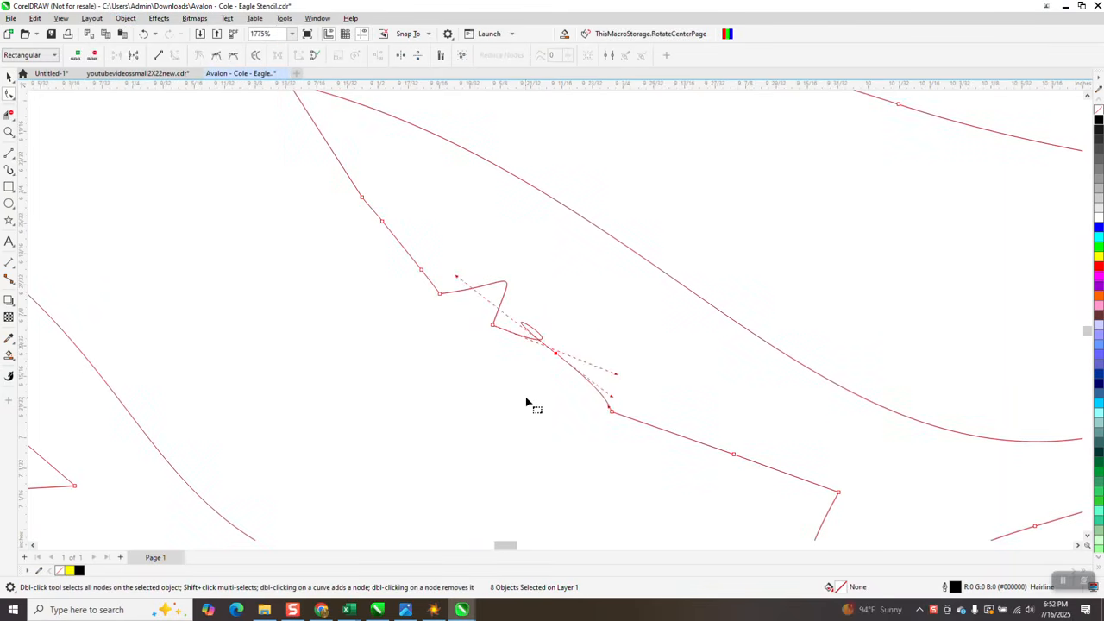
key("Delete")
scroll(552, 377, "down", 3)
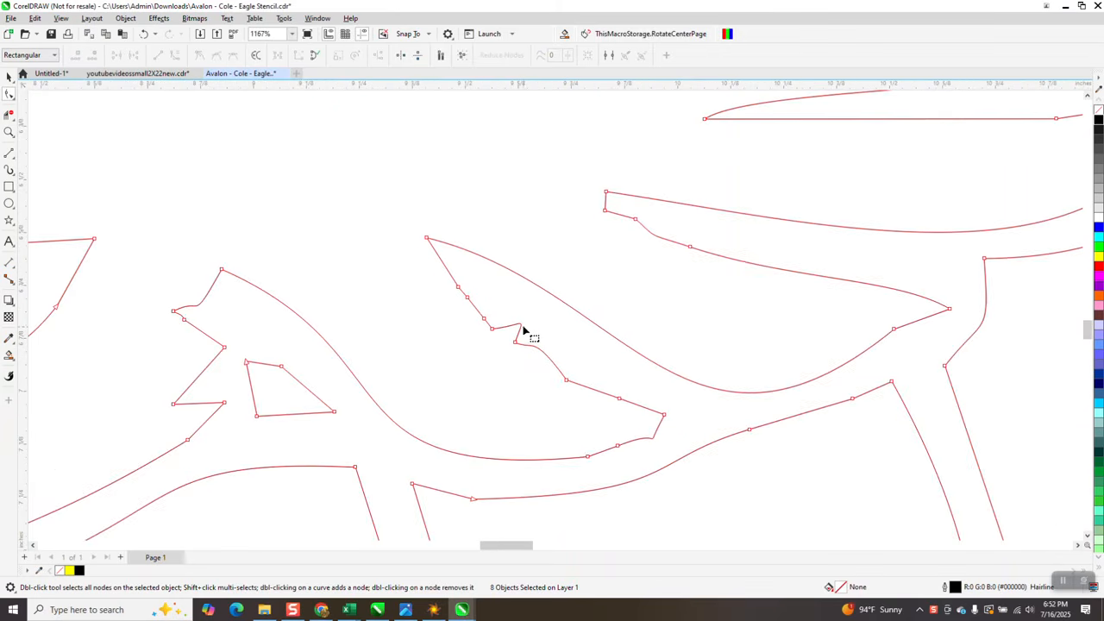
key("Delete")
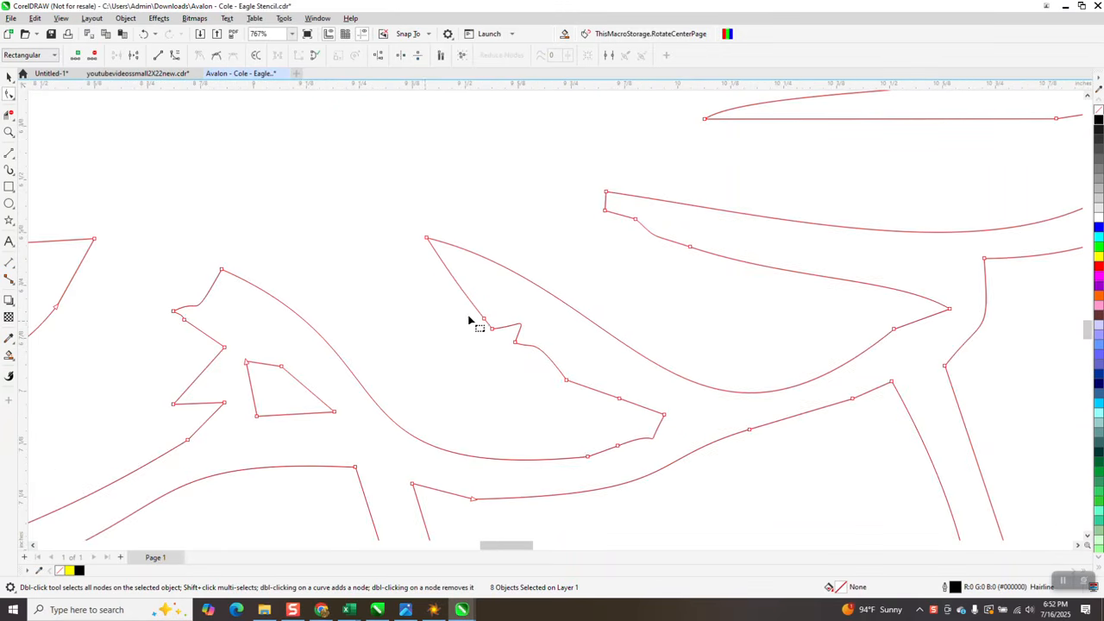
Set the Smooth tool's nib size to 0.4 inches and smooth along the jagged edge of the lower feather
scroll(496, 312, "down", 2)
scroll(531, 299, "down", 2)
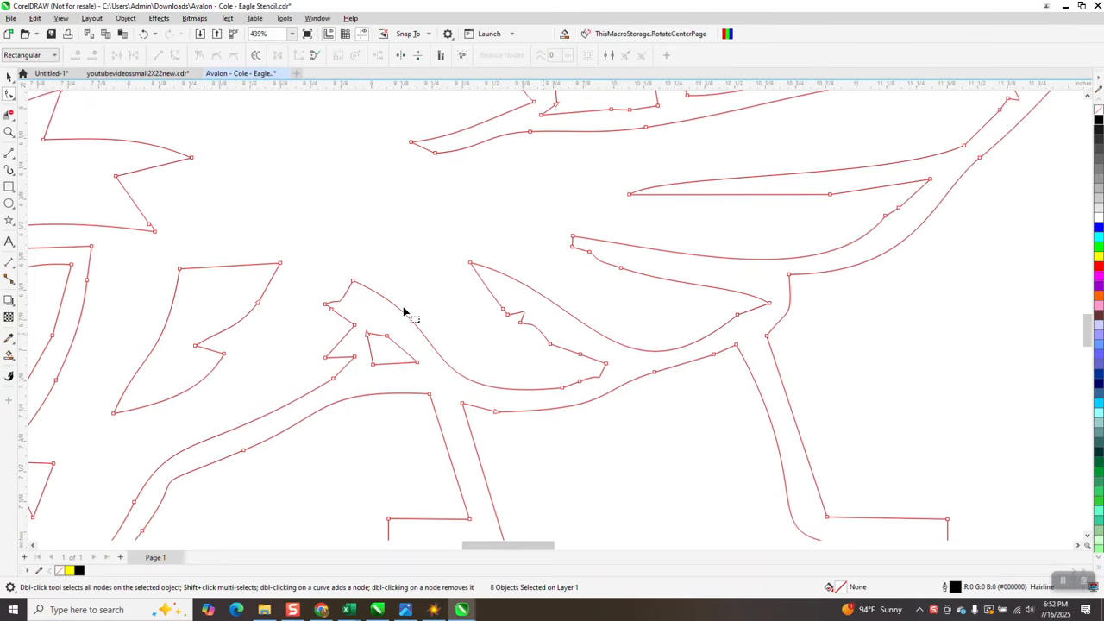
left_click(12, 97)
left_click(57, 116)
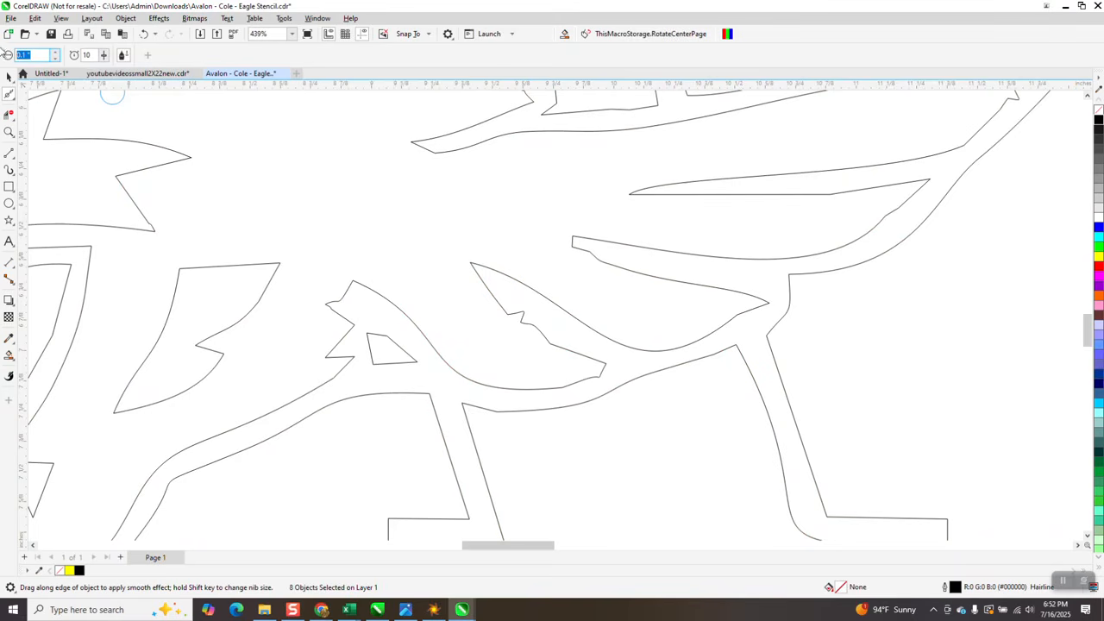
type(".4")
key("Return")
mouse_move(581, 351)
left_mouse_down()
mouse_move(542, 337)
mouse_move(565, 301)
left_mouse_up()
Smooth the rough outlines of the eagle's talons with the Smooth tool
scroll(565, 301, "down", 3)
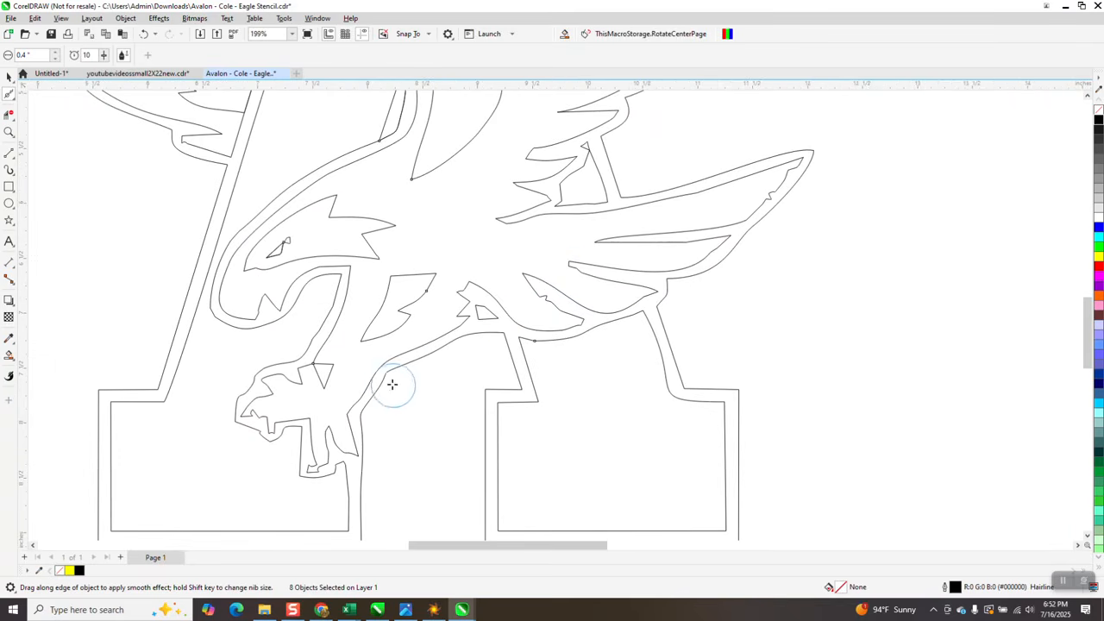
left_click(9, 132)
left_click(406, 486)
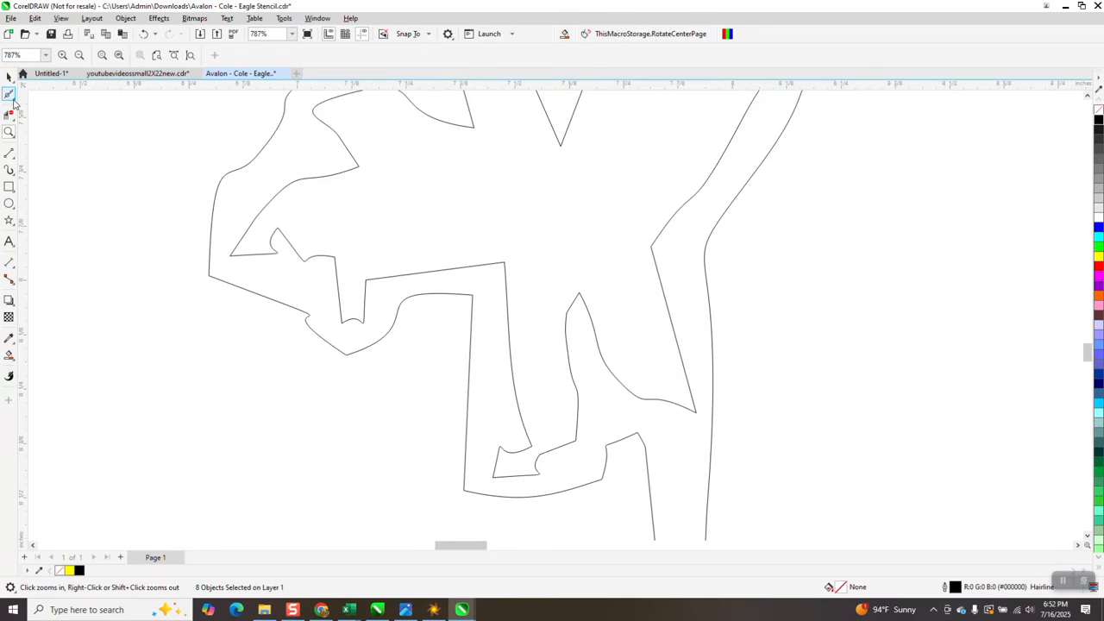
left_click(12, 114)
left_click(44, 109)
mouse_move(267, 233)
left_mouse_down()
mouse_move(274, 249)
mouse_move(264, 239)
mouse_move(318, 262)
mouse_move(341, 311)
mouse_move(362, 308)
mouse_move(362, 281)
left_mouse_up()
mouse_move(532, 440)
left_mouse_down()
mouse_move(518, 473)
mouse_move(624, 392)
mouse_move(579, 301)
left_mouse_up()
Move the small triangle above the talons slightly up and left so it overlaps the leg outline
scroll(544, 426, "down", 2)
scroll(544, 426, "down", 3)
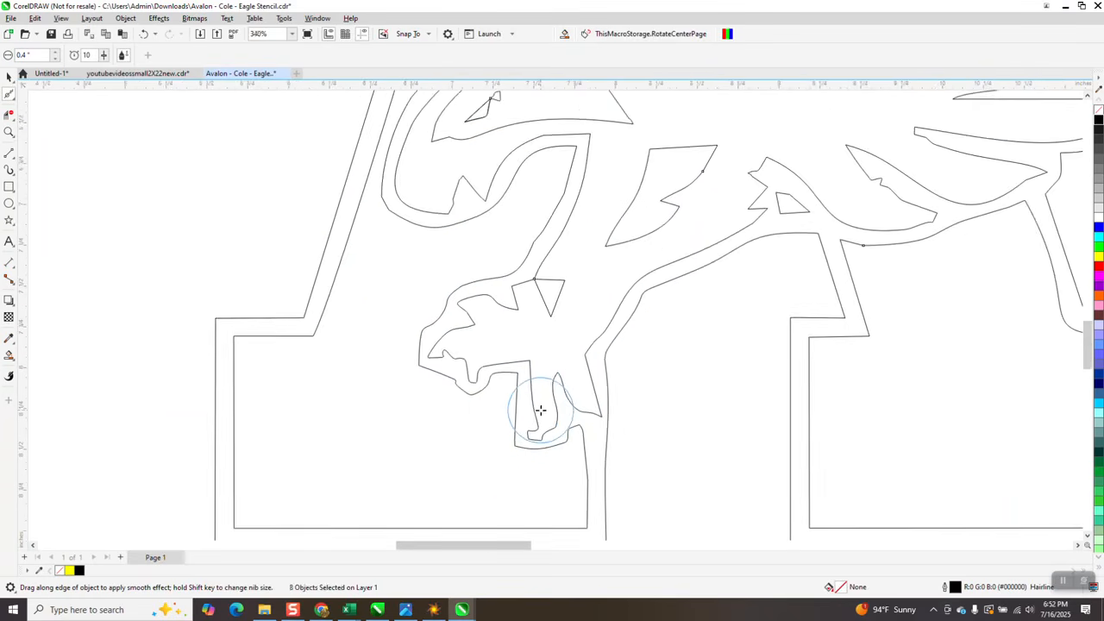
left_click(9, 76)
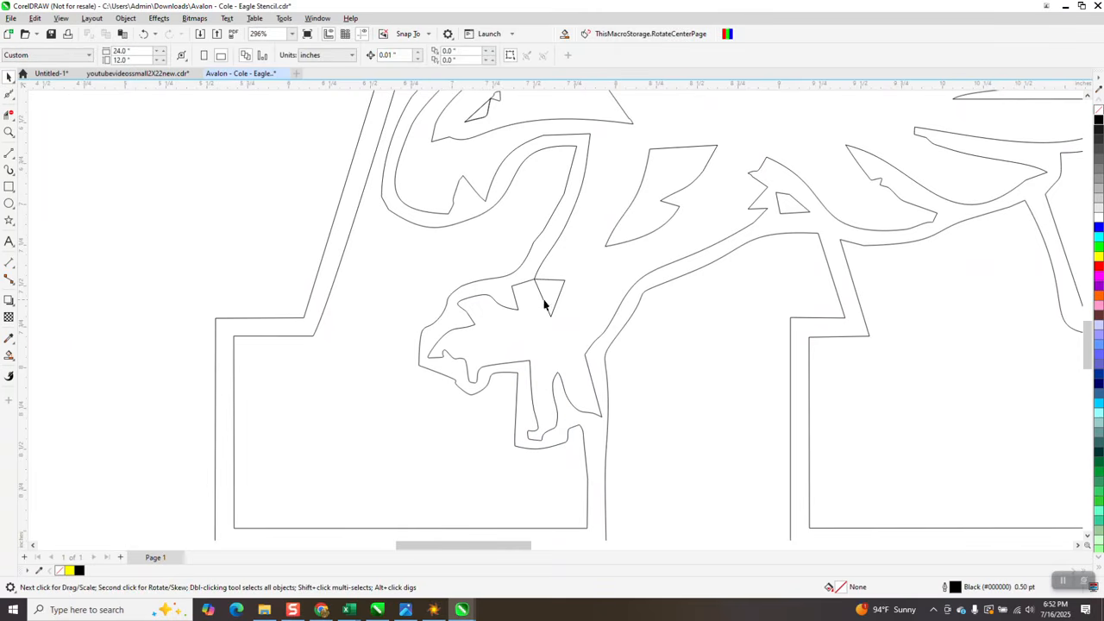
left_click(549, 298)
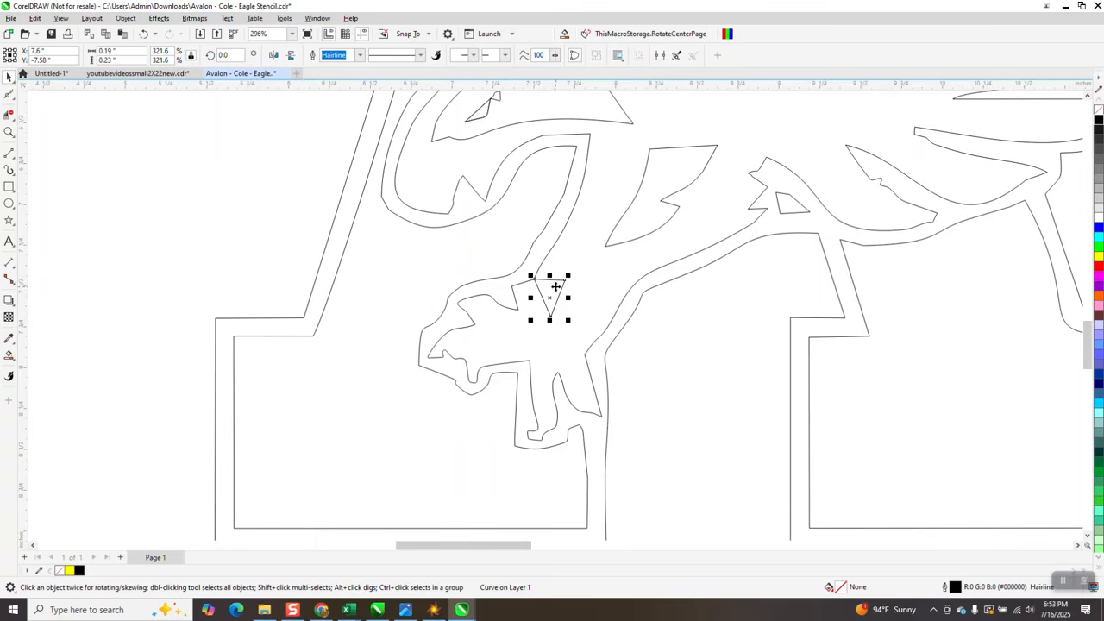
mouse_move(550, 297)
left_mouse_down()
mouse_move(569, 311)
mouse_move(543, 295)
left_mouse_up()
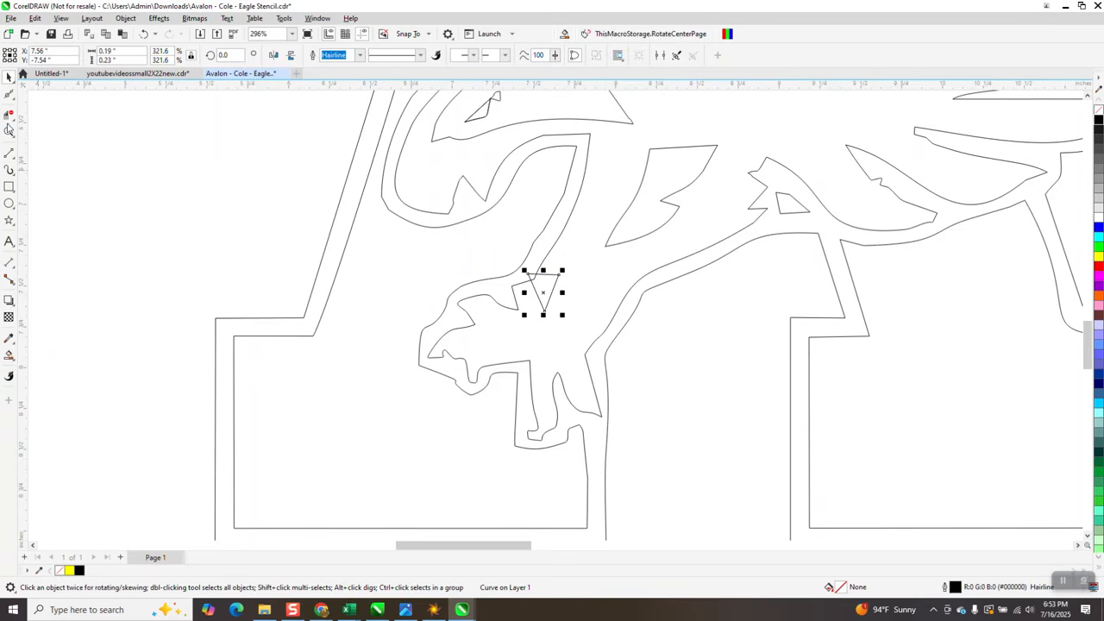
Delete the overlapping segments between the small triangle and the leg outline to leave one open contour
left_click(9, 129)
left_click_drag(503, 250, 600, 324)
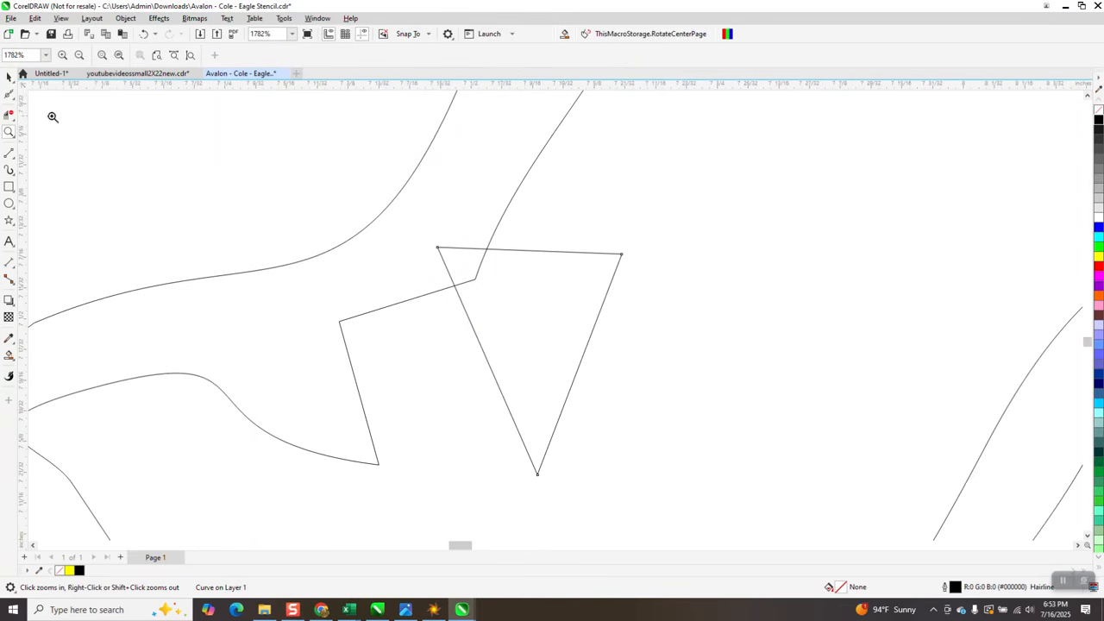
left_click(9, 115)
left_click(455, 248)
left_click(480, 269)
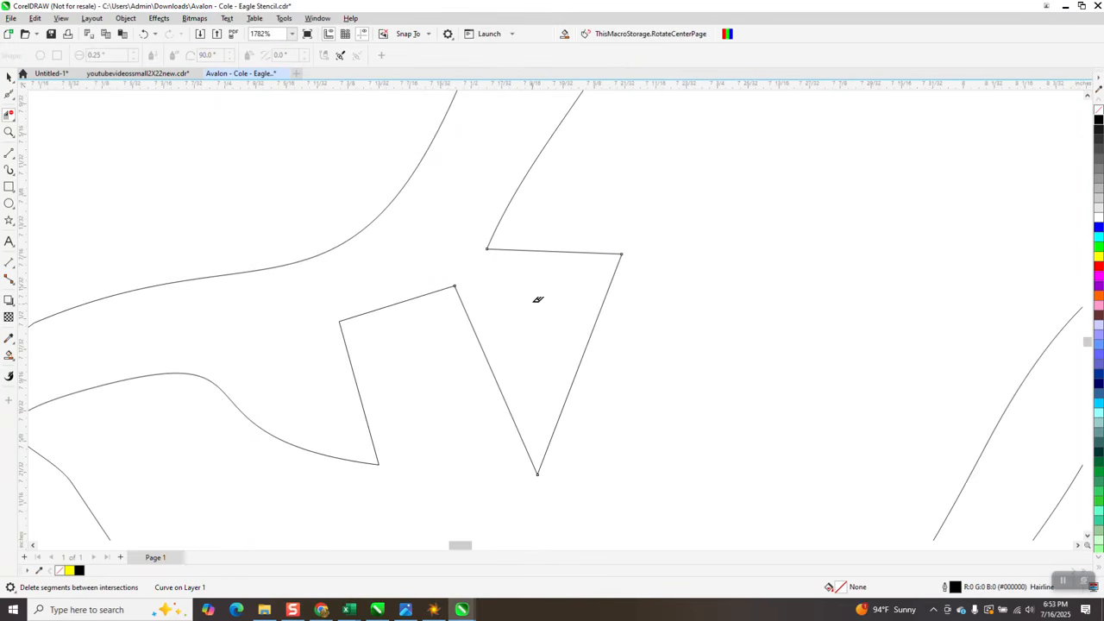
Move the duplicate eye curve off the one beneath it and delete the duplicate
scroll(538, 299, "down", 6)
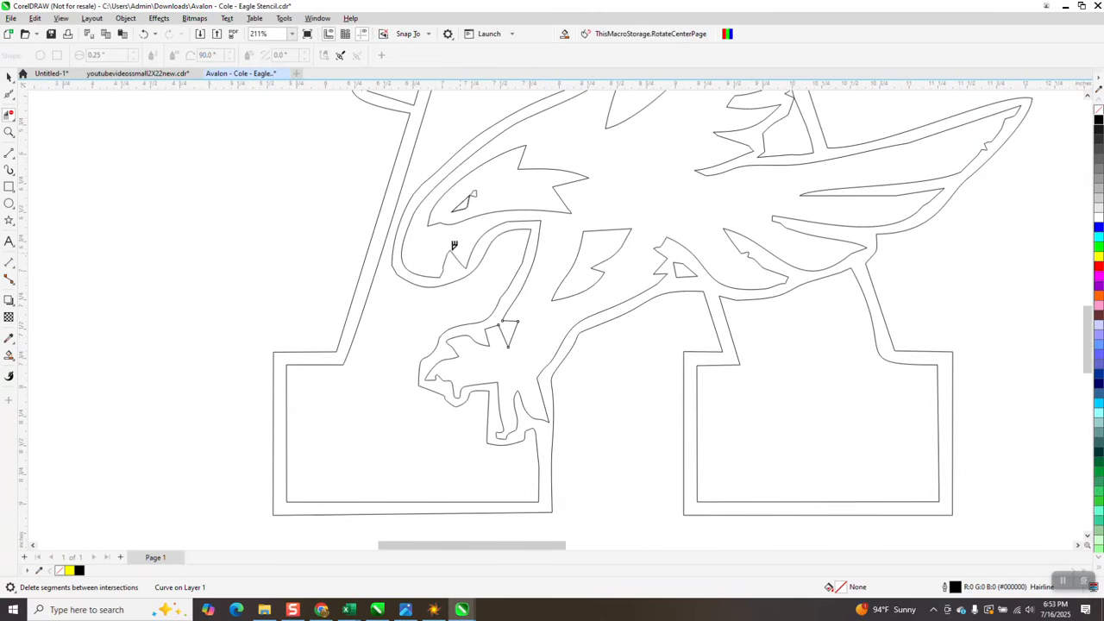
left_click(8, 132)
left_click_drag(451, 180, 535, 237)
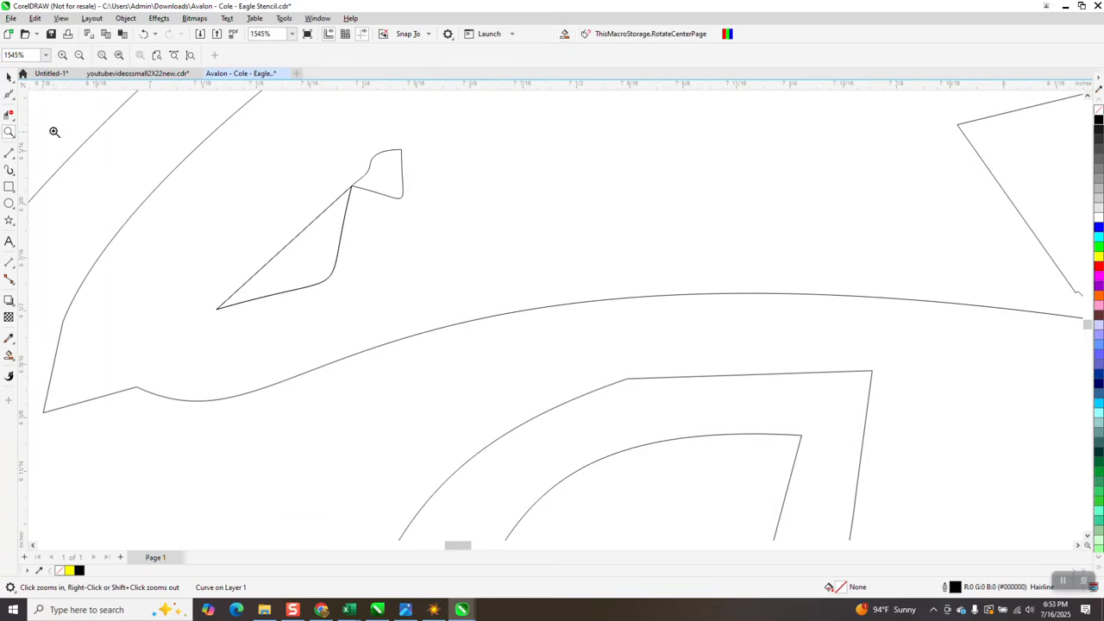
left_click(9, 76)
left_click(338, 252)
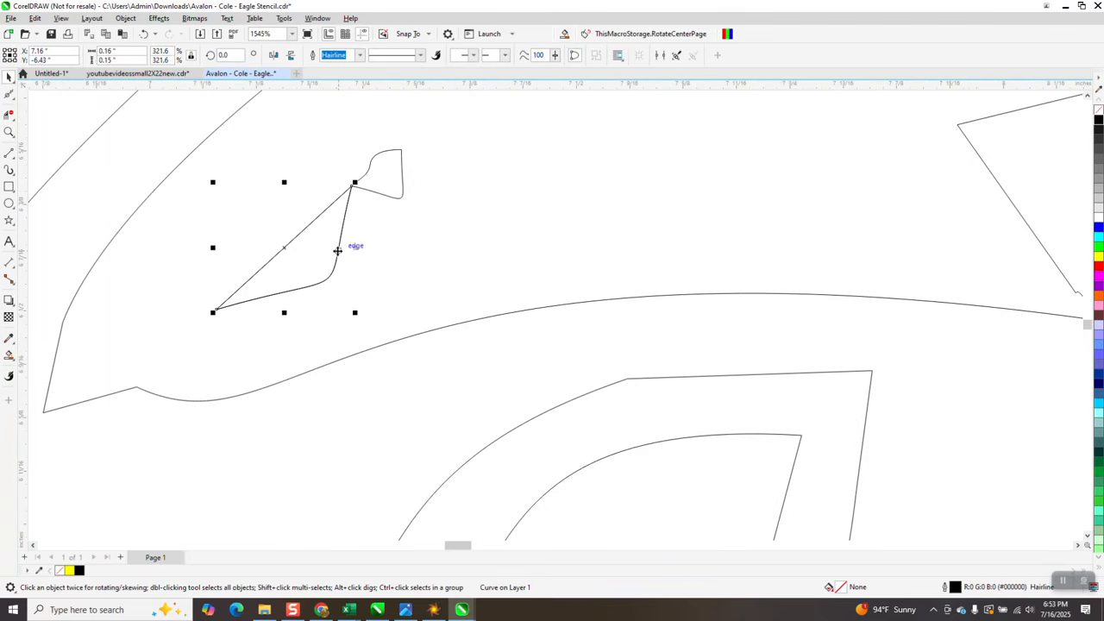
mouse_move(290, 247)
left_mouse_down()
mouse_move(337, 278)
mouse_move(305, 258)
left_mouse_up()
key("Delete")
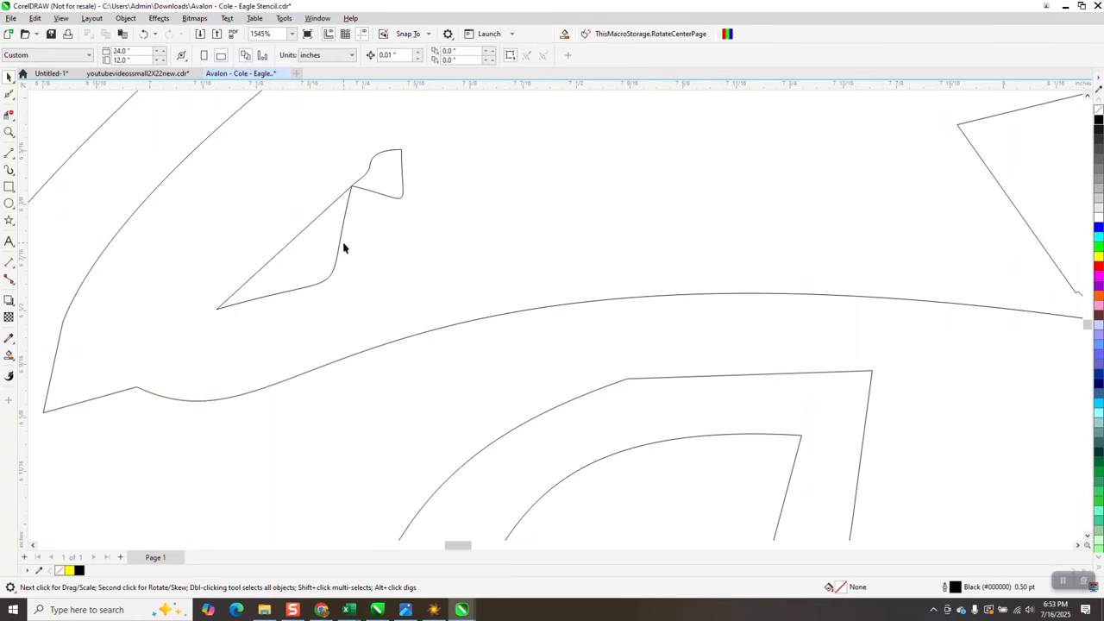
Move the node at the eye's upper corner slightly down and left, away from the adjoining small shape
left_click(340, 244)
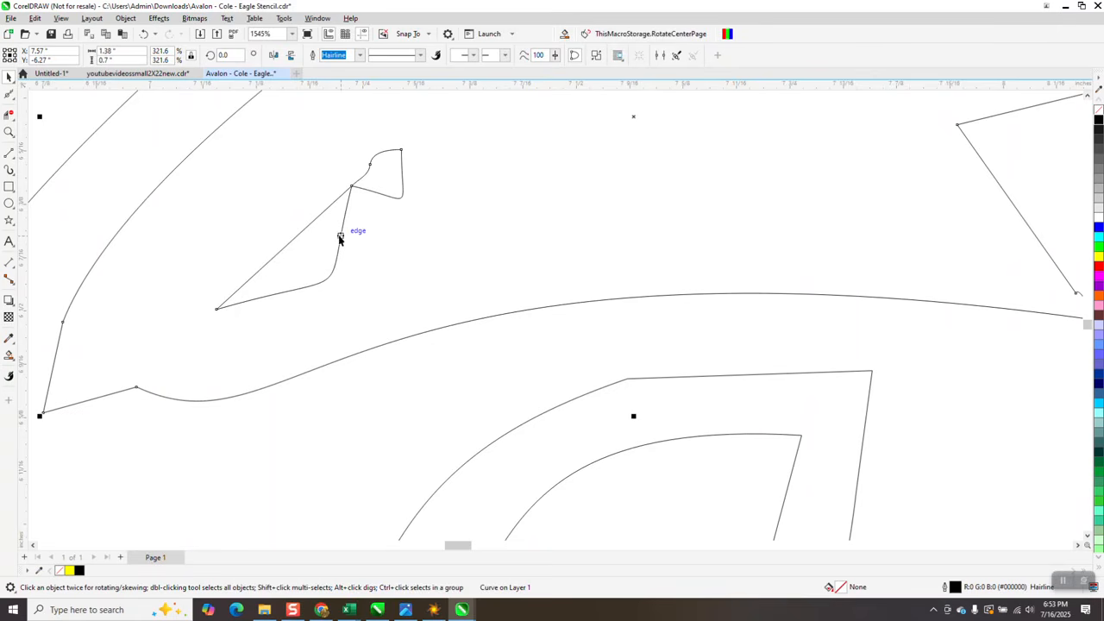
key("Delete")
left_click(343, 236)
left_click(8, 93)
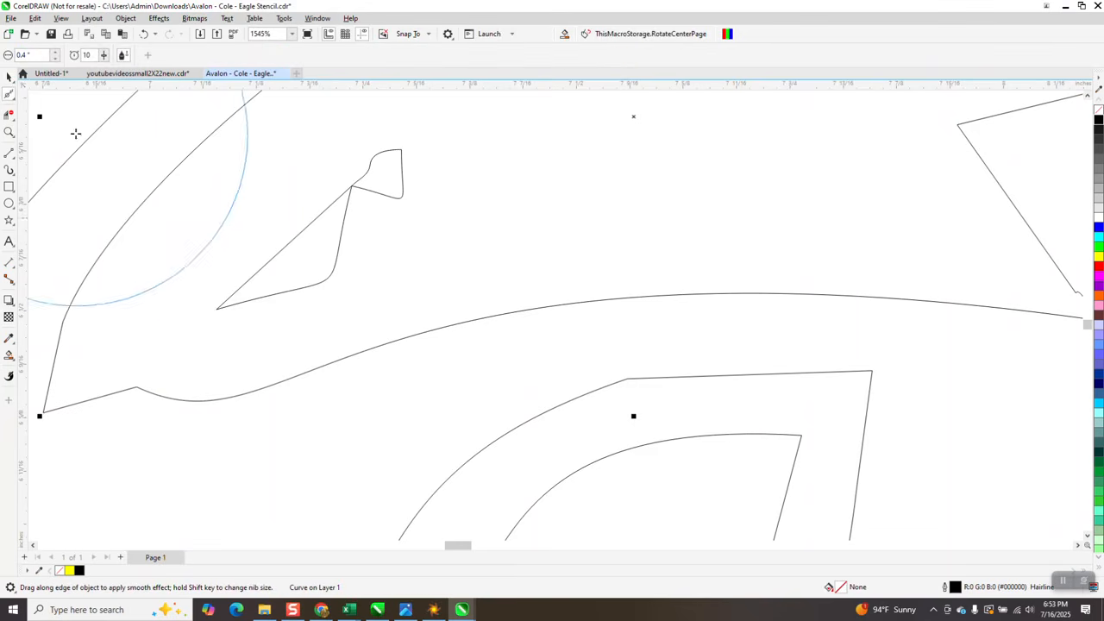
left_click(9, 93)
left_click(44, 89)
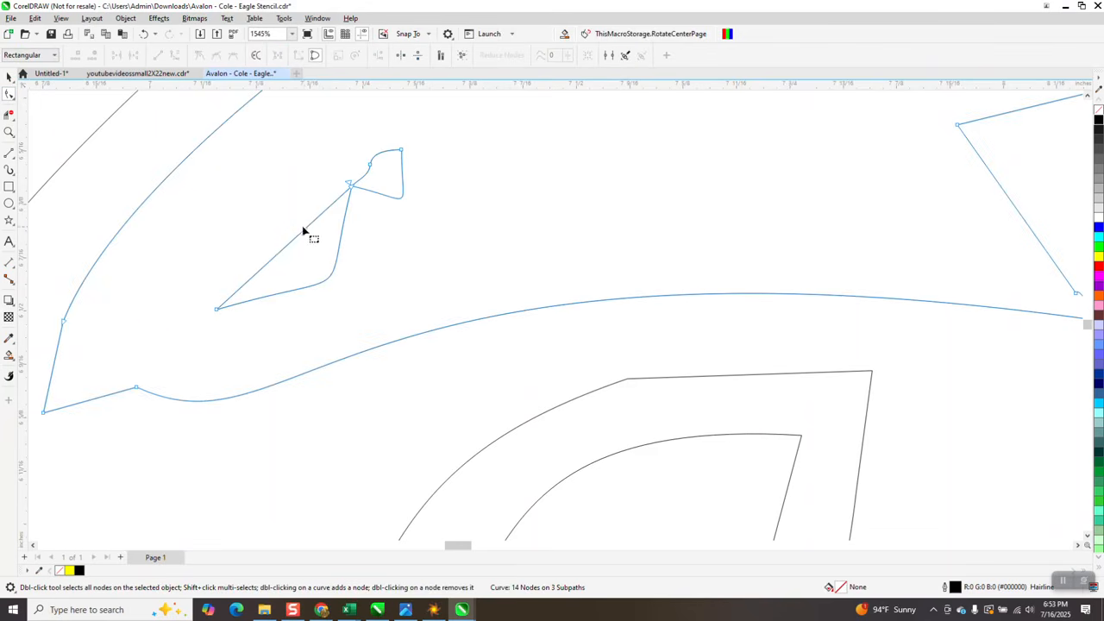
left_click_drag(352, 192, 338, 202)
Delete the stray straight segment beside the back of the eagle's neck
scroll(365, 242, "down", 1)
scroll(371, 235, "down", 4)
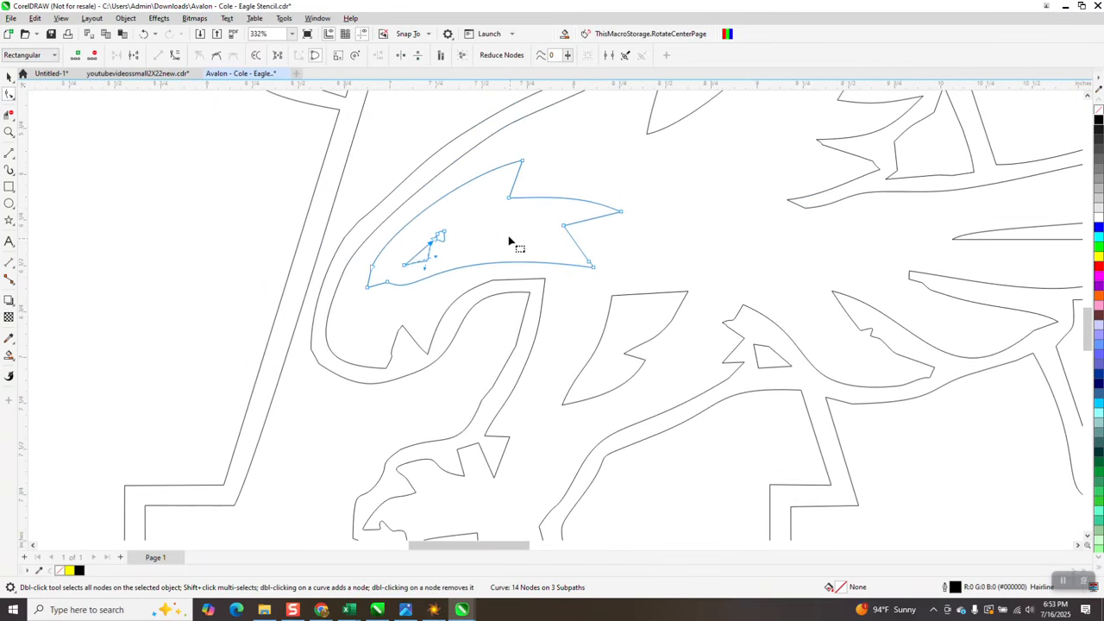
scroll(476, 235, "down", 1)
scroll(510, 251, "down", 3)
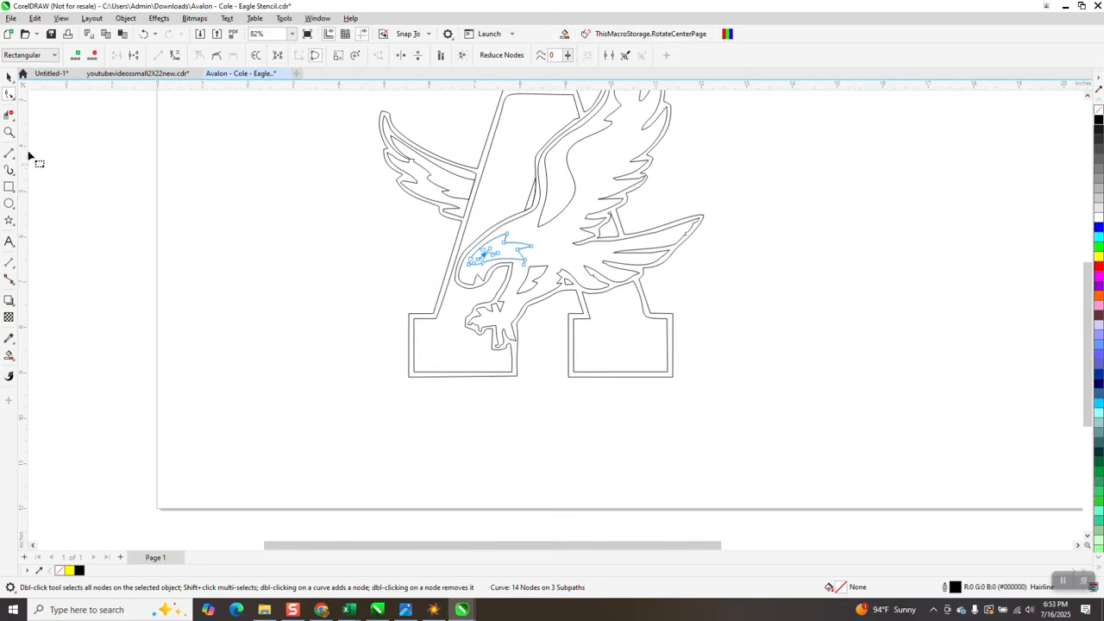
left_click(10, 115)
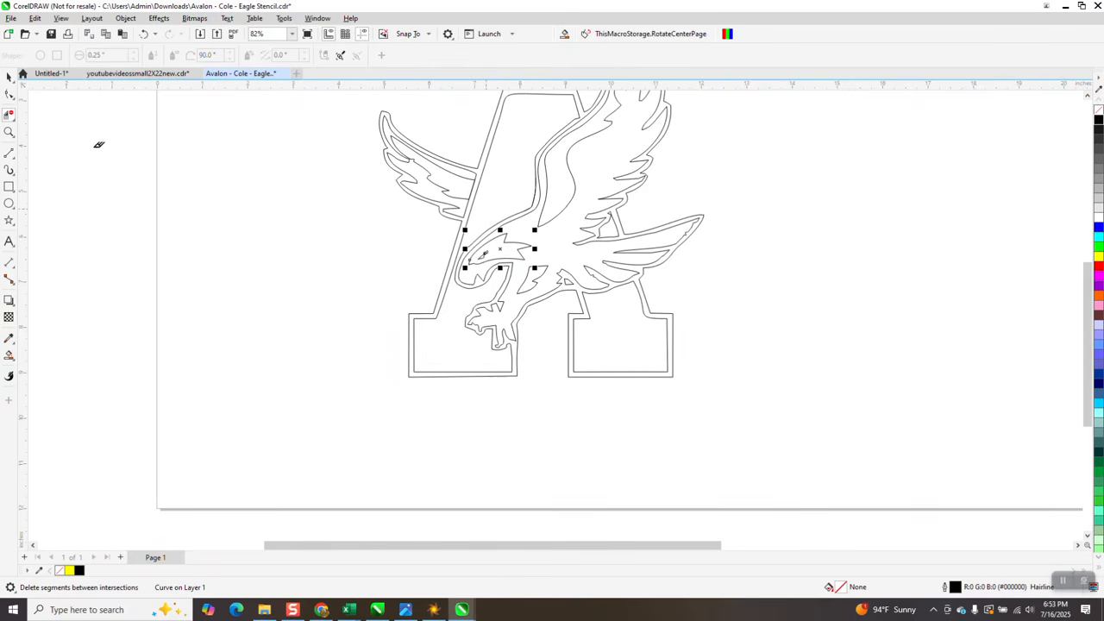
Delete the overlapping line segment where the left wing's inner end meets the diagonal of the letter A
left_click(10, 131)
left_click_drag(377, 130, 574, 249)
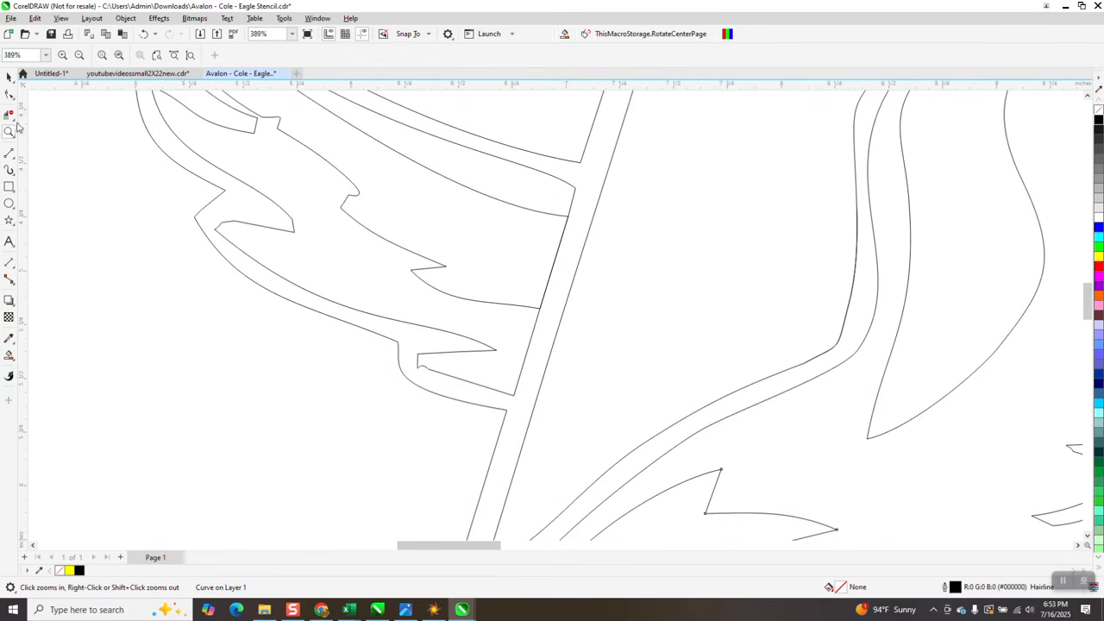
left_click(9, 116)
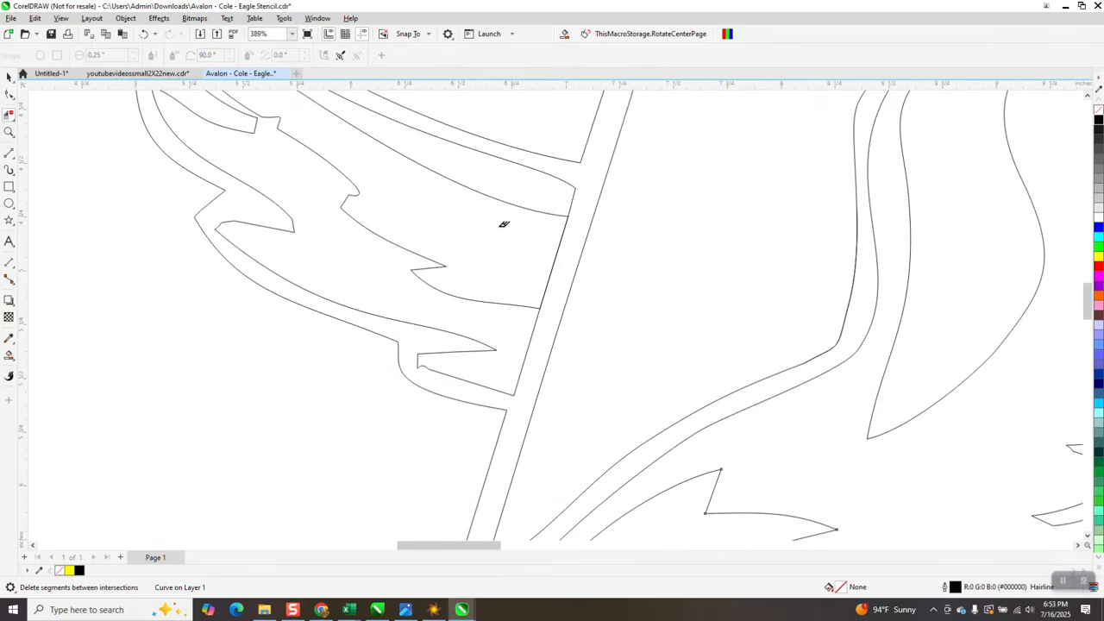
left_click(557, 257)
Move the two end nodes of the left wing's narrow feather gap down and left, away from the neighbouring feather edge
scroll(431, 236, "down", 4)
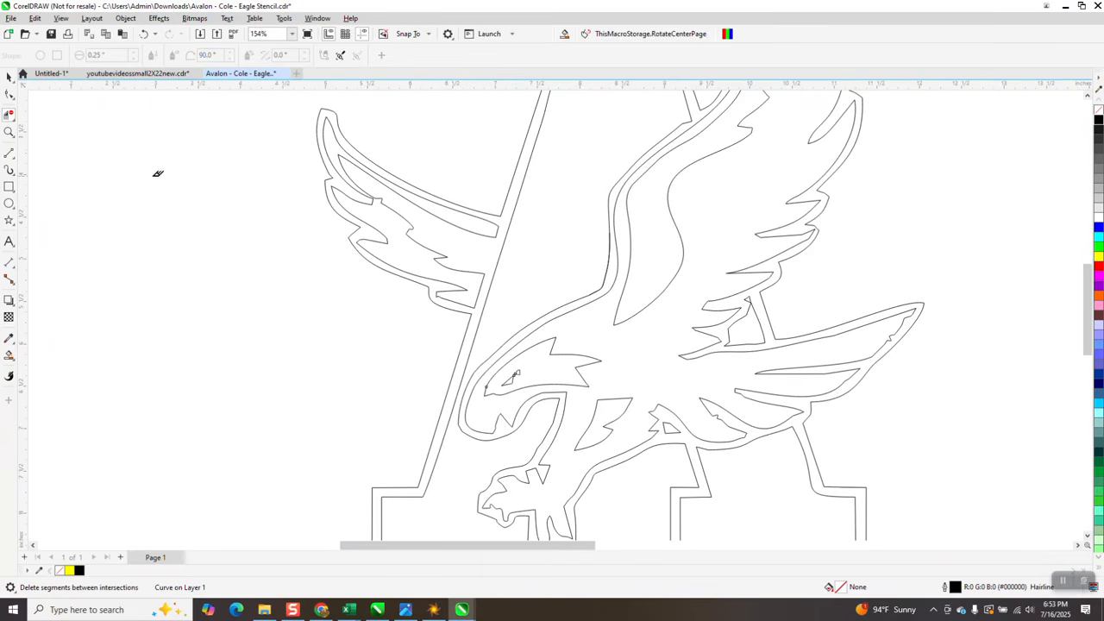
left_click(8, 132)
left_click_drag(367, 189, 384, 212)
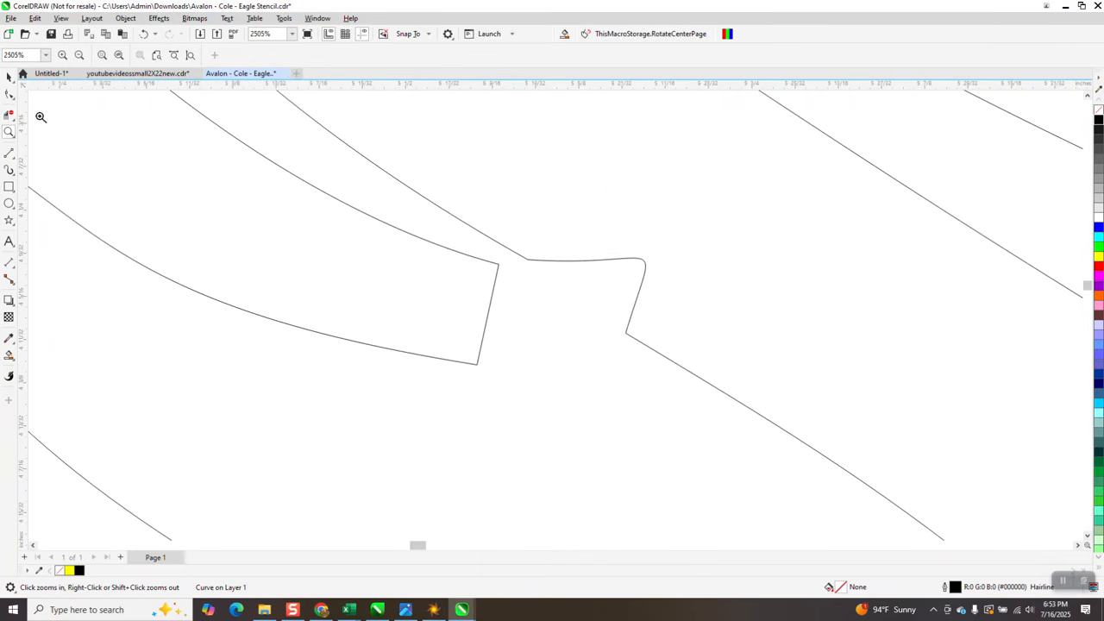
left_click(9, 95)
left_click(500, 266)
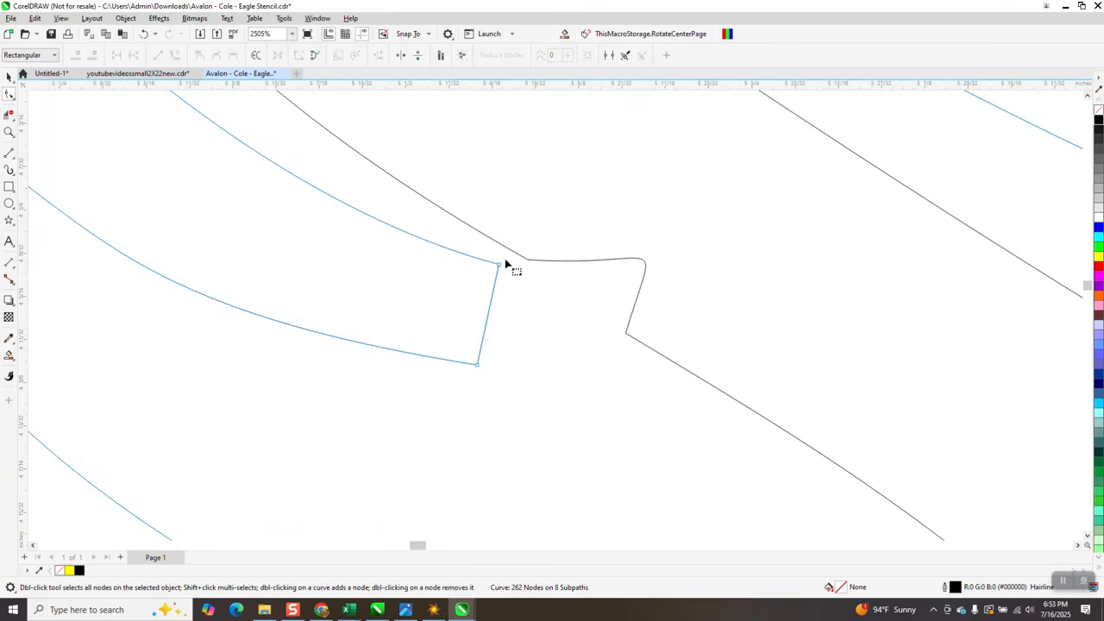
left_click_drag(468, 397, 462, 424)
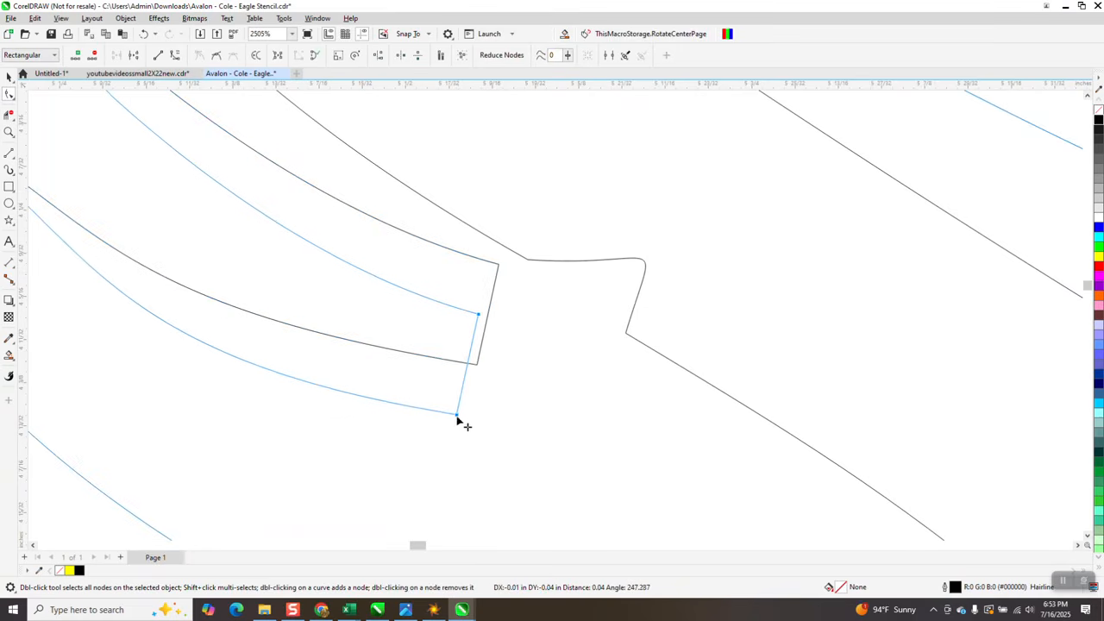
Test the stencil's enclosed outline area with a black Smart Fill, and undo the fill
scroll(389, 322, "down", 6)
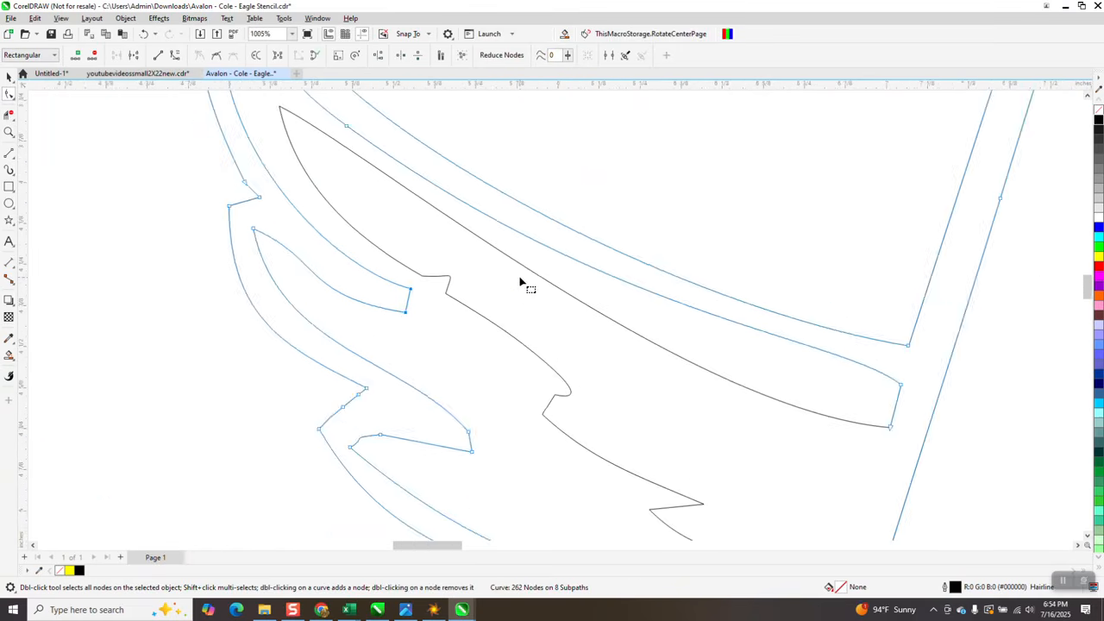
scroll(487, 282, "down", 4)
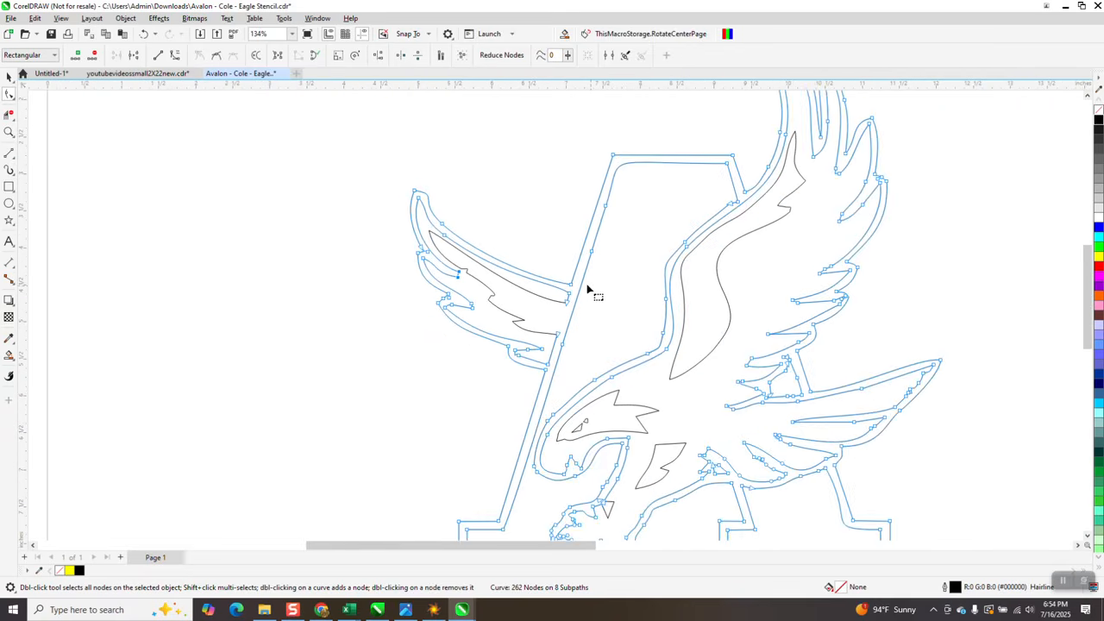
scroll(587, 291, "down", 3)
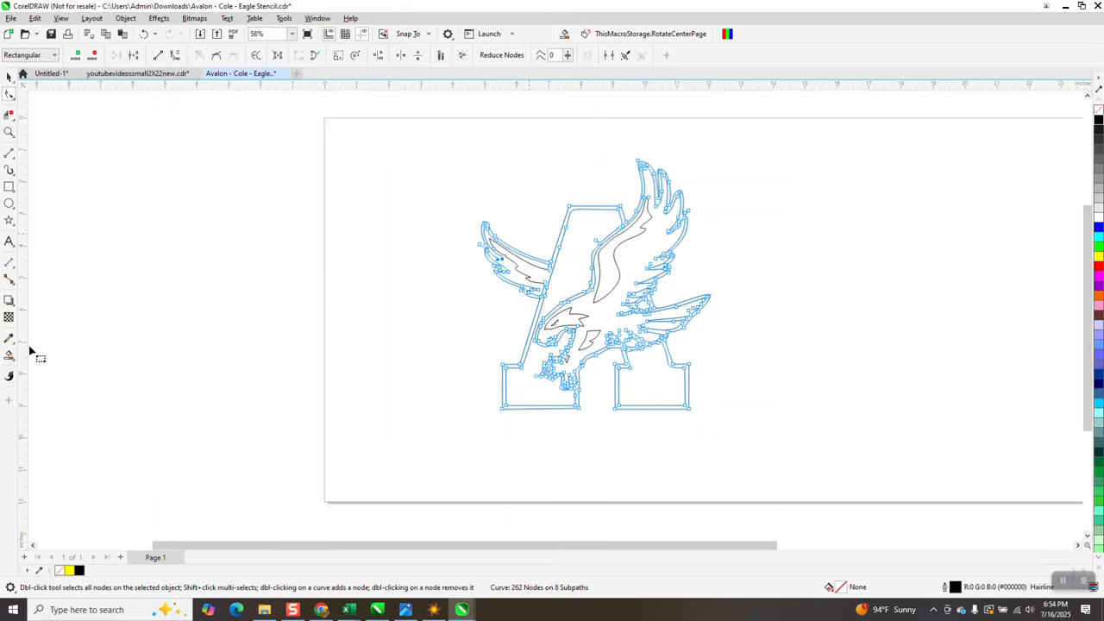
left_click(9, 355)
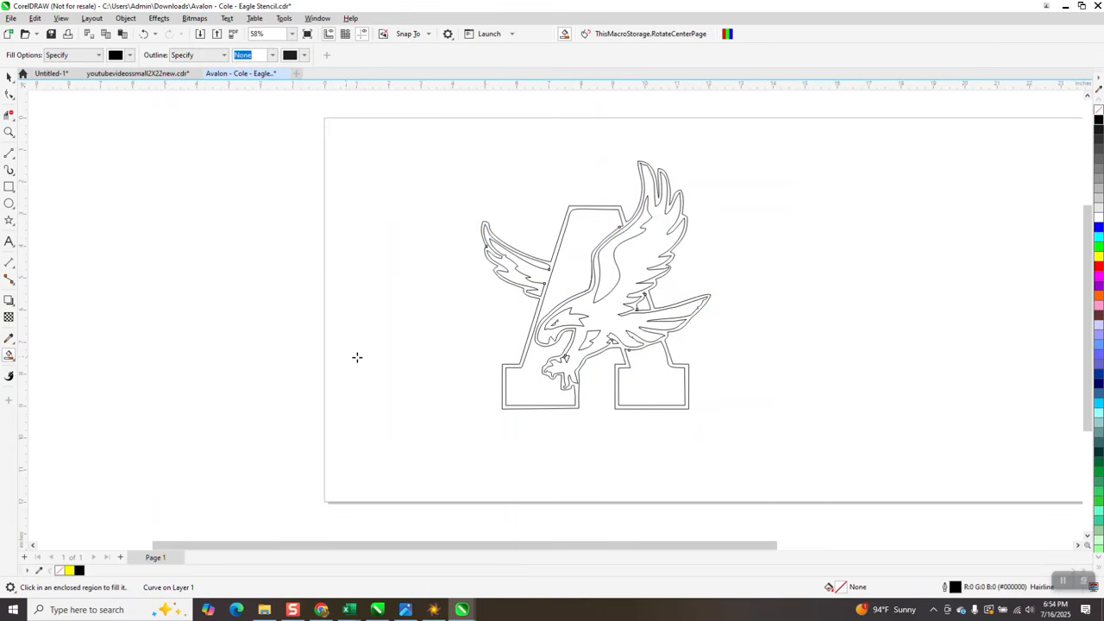
left_click(541, 304)
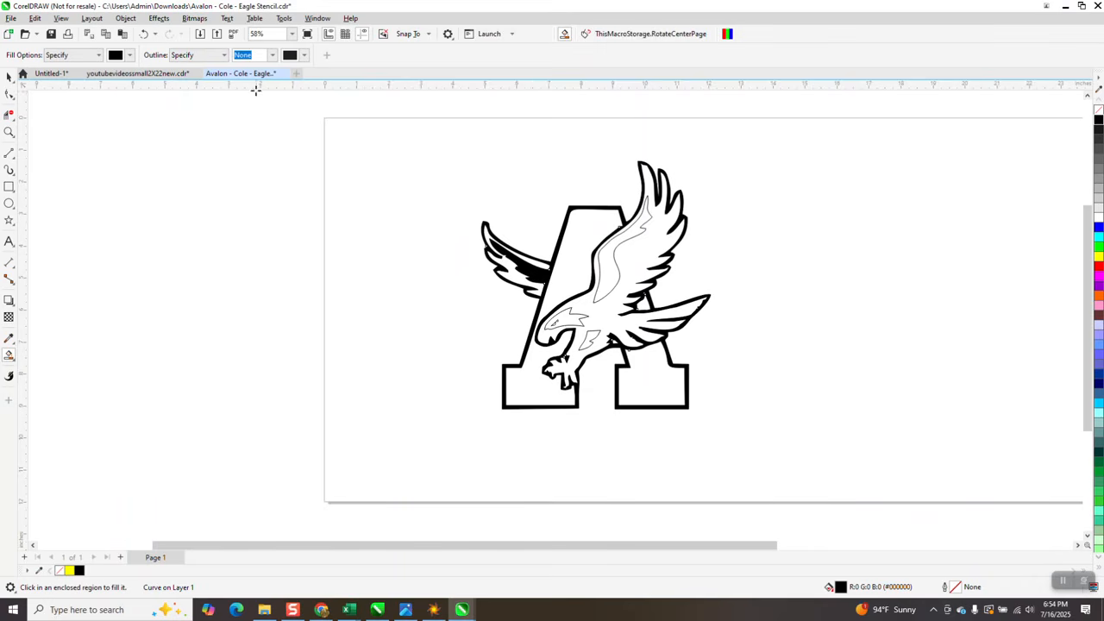
left_click(144, 33)
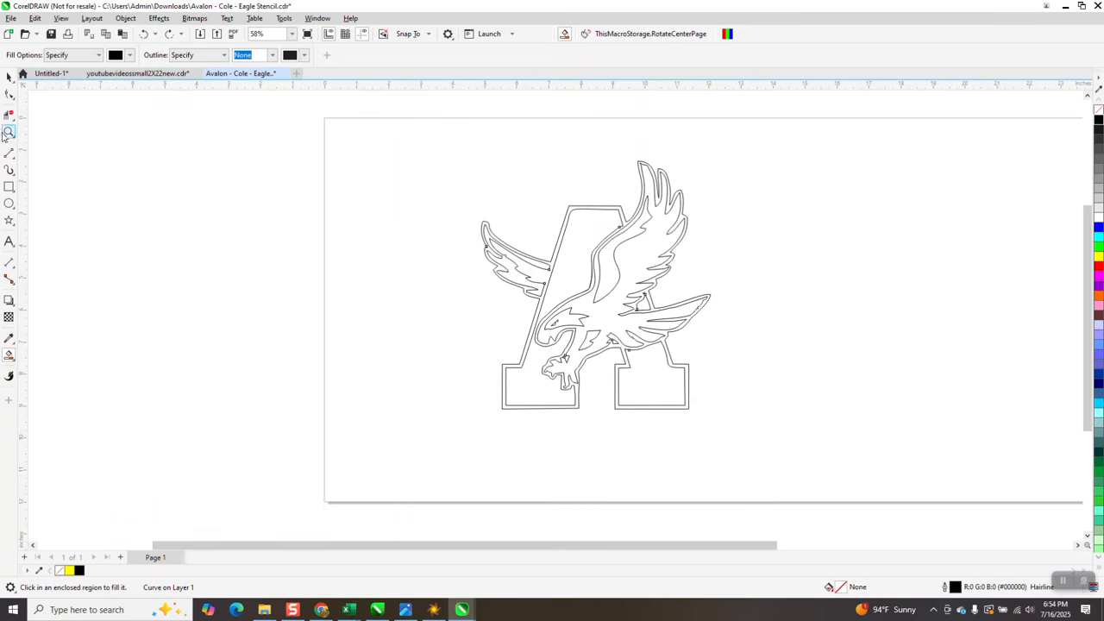
Draw a rectangle about 9.75 by 9.25 inches around the whole eagle and letter A design
left_click(8, 186)
left_click_drag(446, 150, 759, 446)
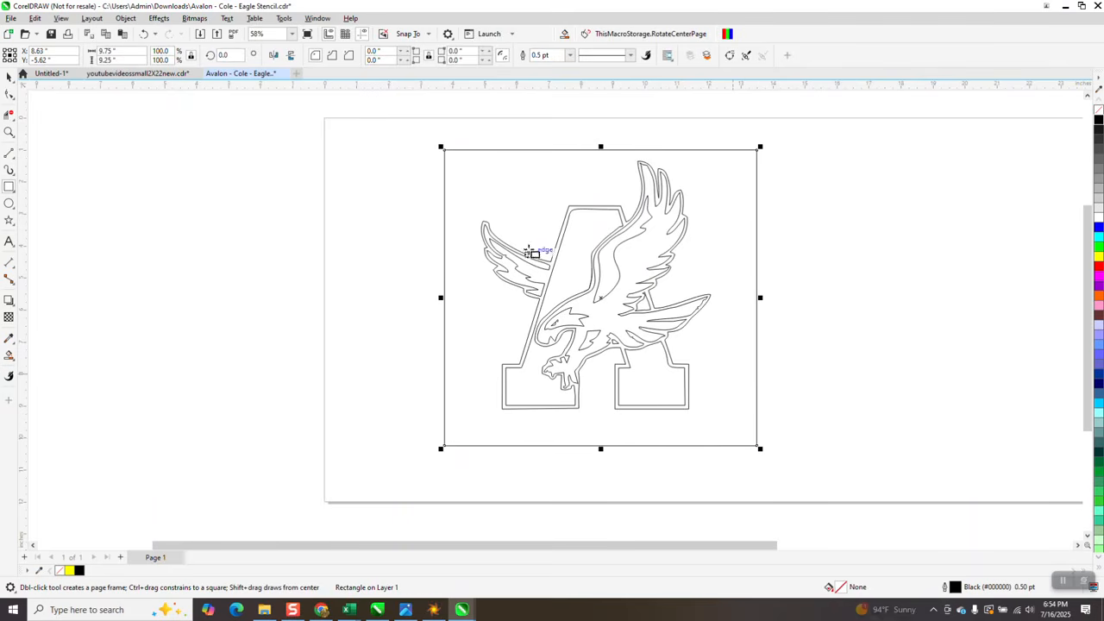
Draw a 4 pt vertical line about 0.56 inches long across the letter A's top edge and convert its outline to an object
left_click(8, 132)
left_click_drag(671, 242, 673, 243)
scroll(515, 265, "down", 4)
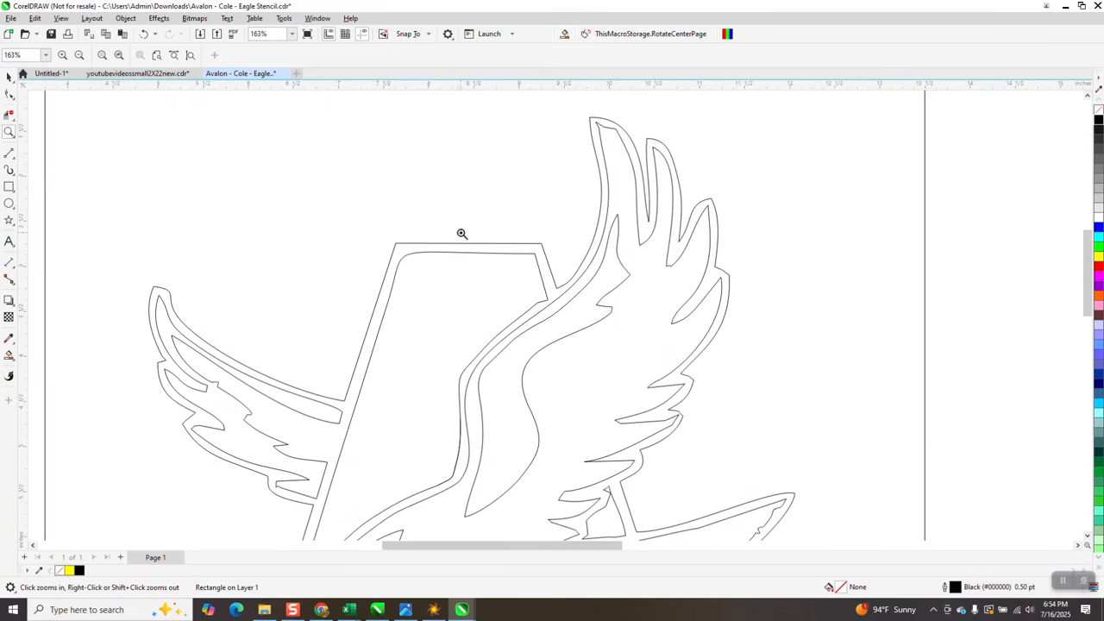
left_click_drag(469, 228, 468, 278)
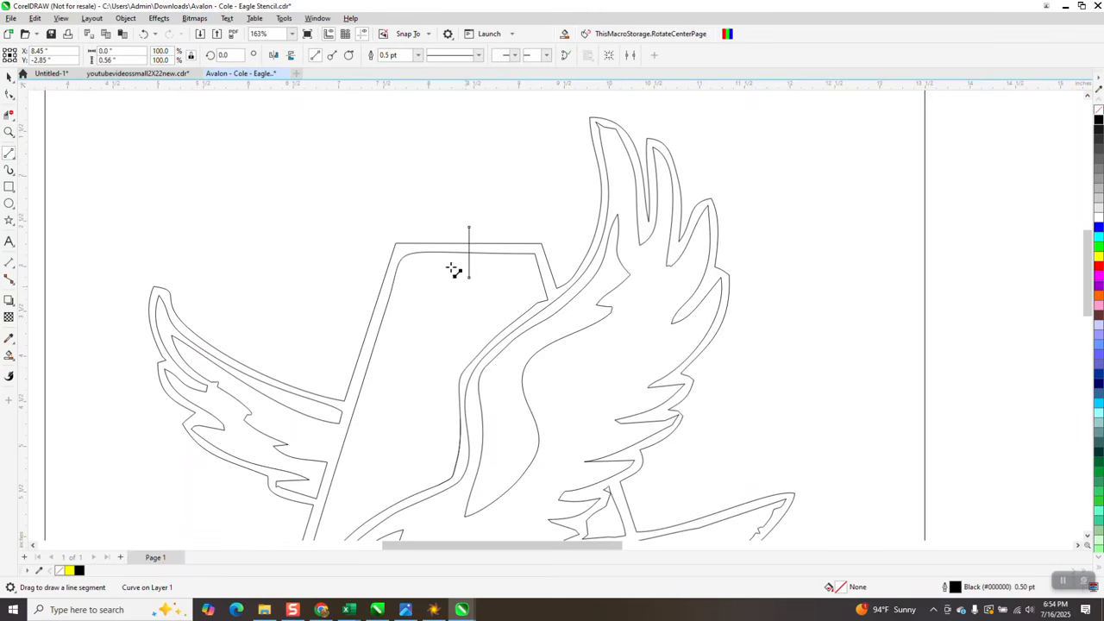
left_click(418, 55)
left_click(392, 137)
left_click(131, 20)
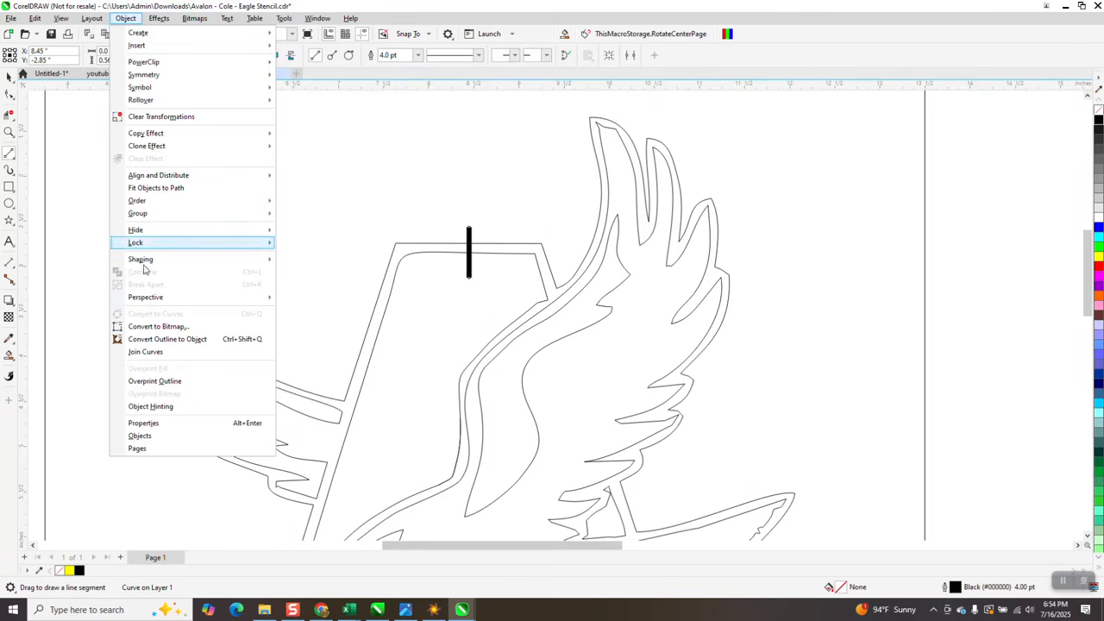
left_click(172, 339)
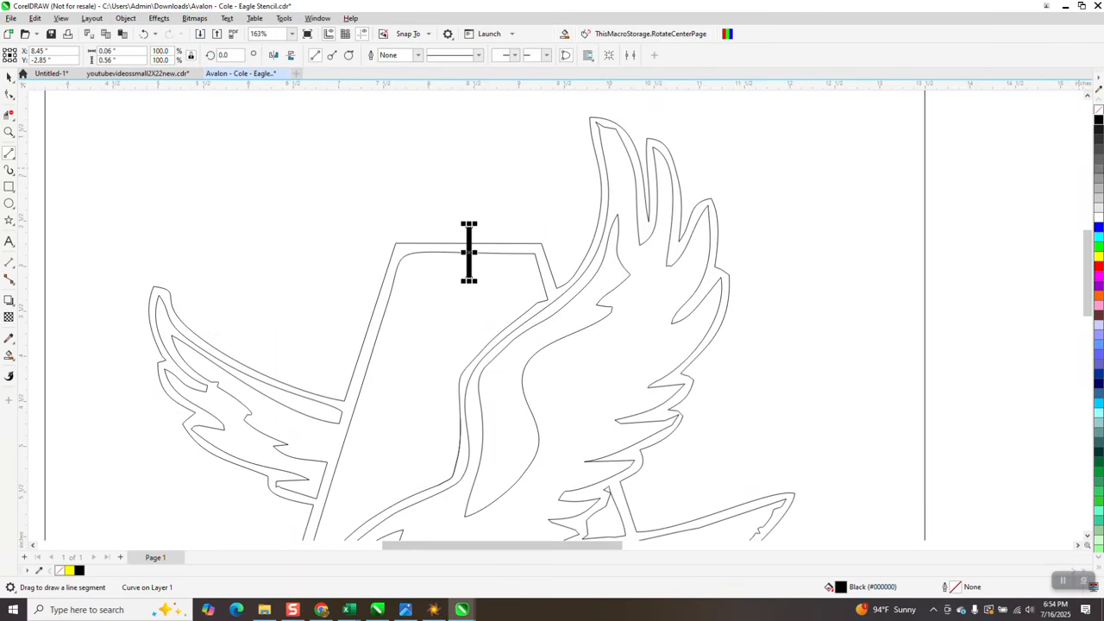
Remove the fill from the narrow vertical bar and give it a black hairline outline
left_click(1098, 111)
right_click(1098, 122)
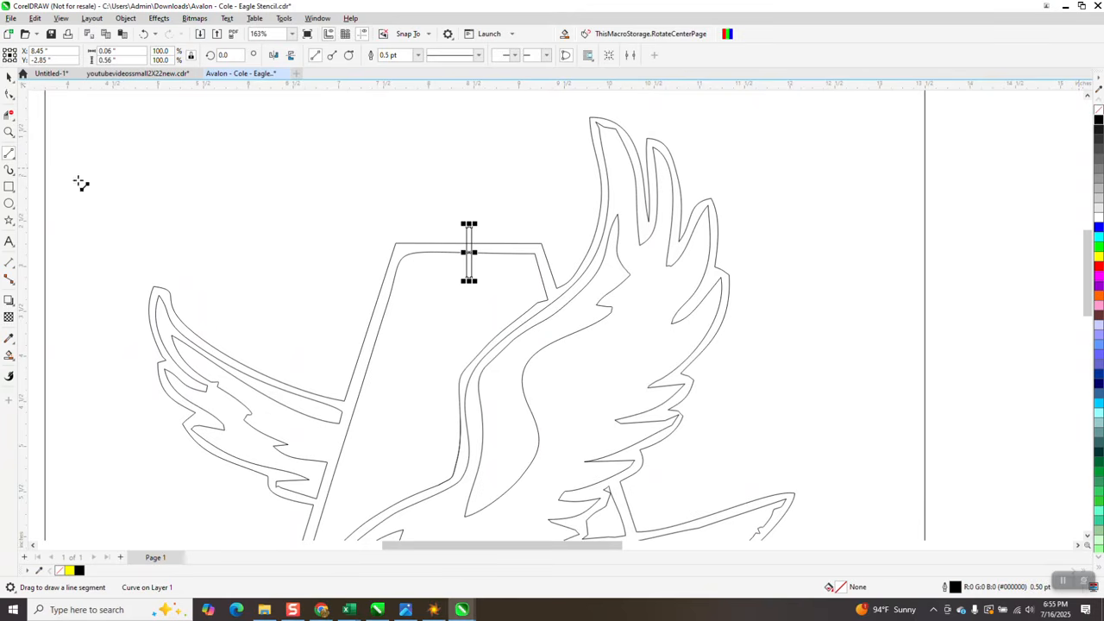
left_click(8, 132)
left_click_drag(442, 217, 558, 302)
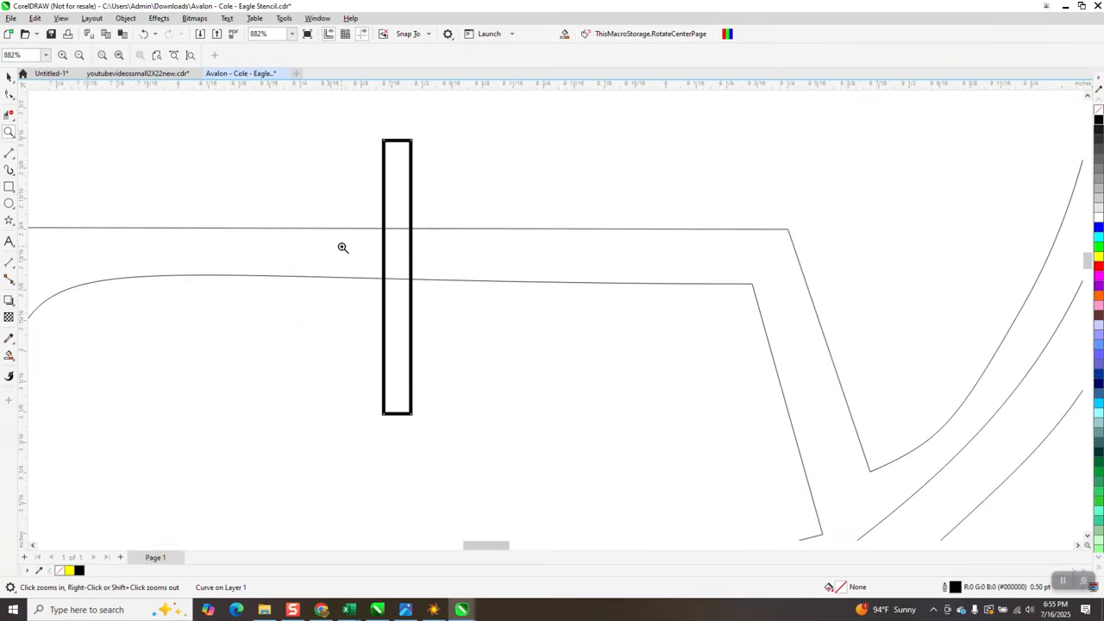
key("space")
left_click(413, 177)
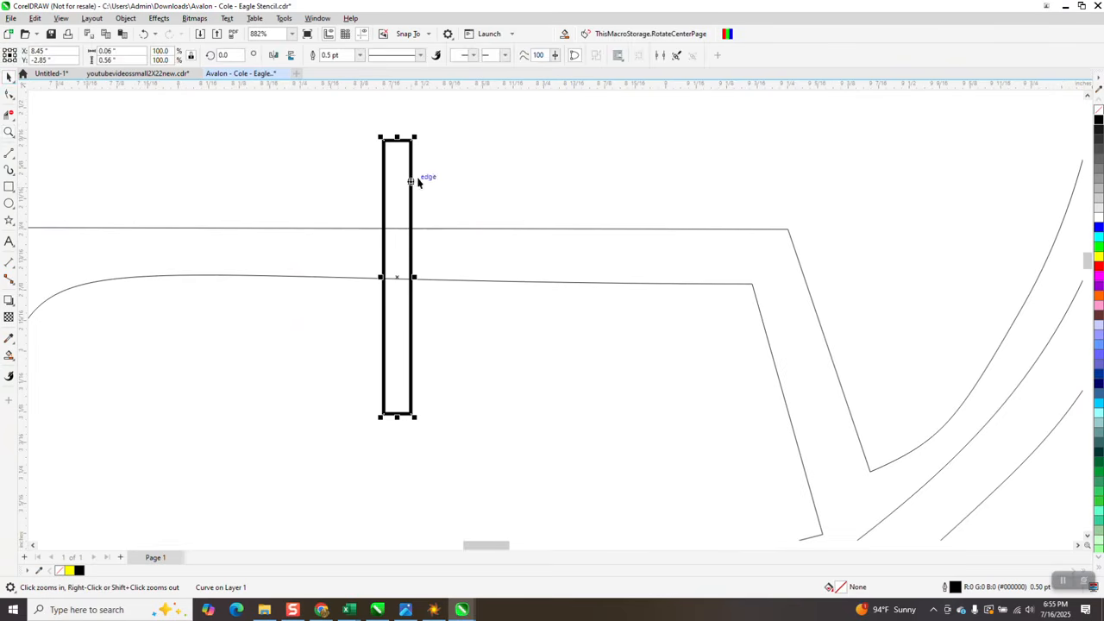
left_click(360, 56)
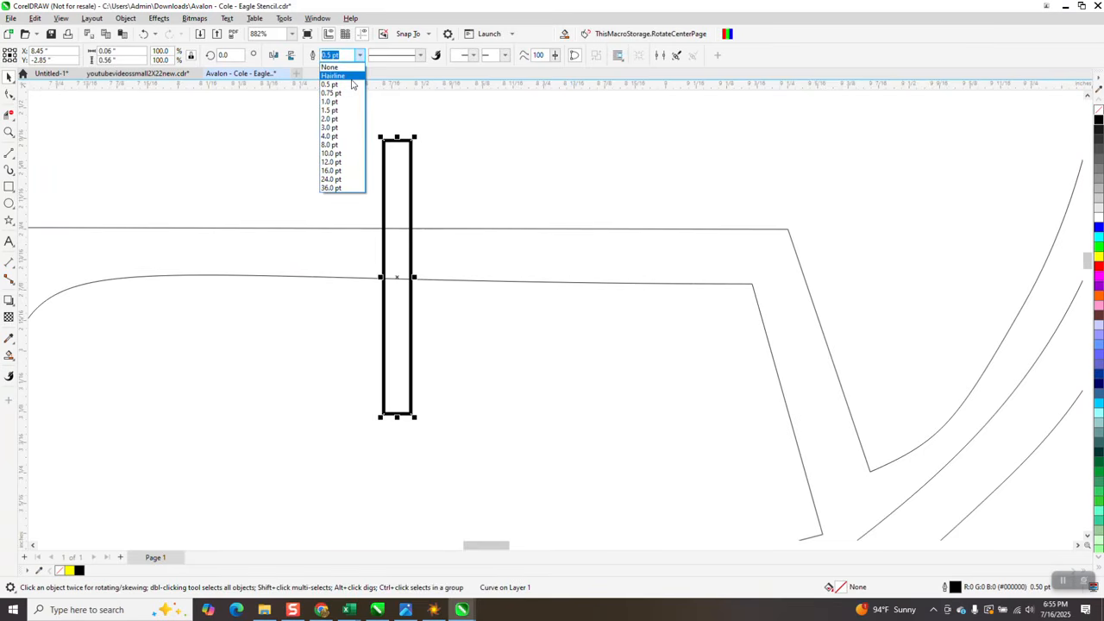
left_click(355, 76)
scroll(381, 255, "down", 2)
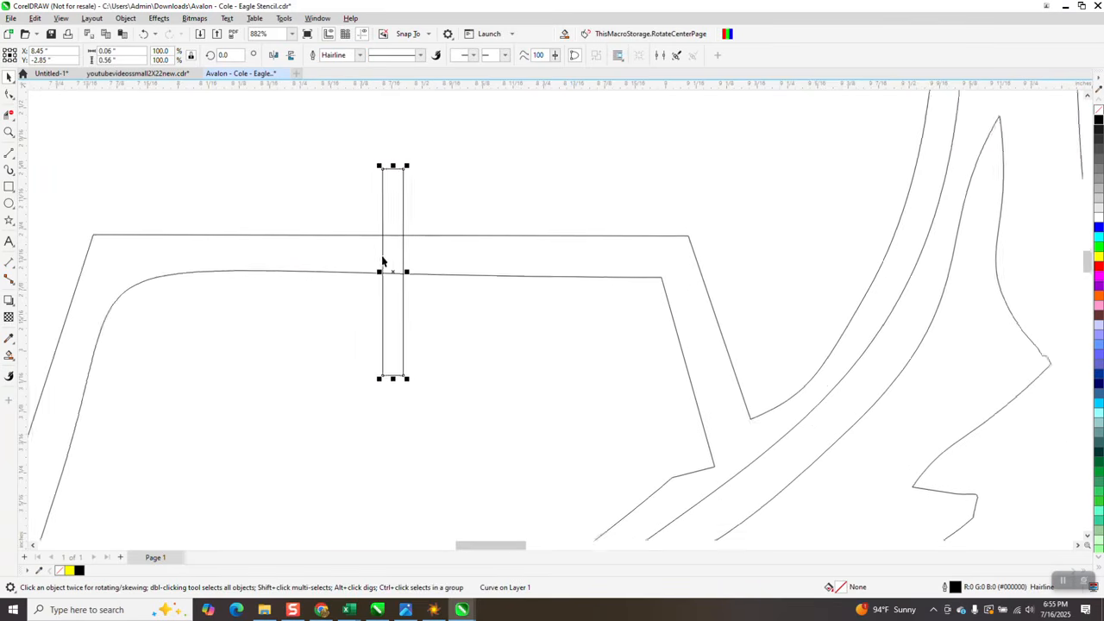
Set the document's default outline width for graphic objects to hairline
scroll(662, 223, "down", 1)
left_click(664, 222)
scroll(725, 336, "down", 8)
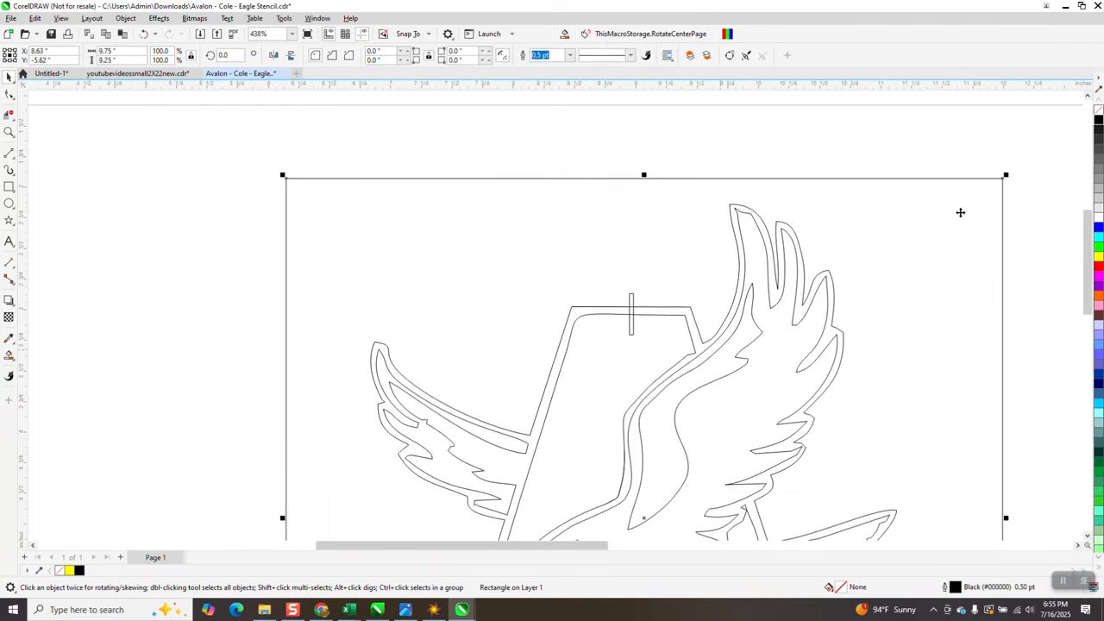
left_click(945, 164)
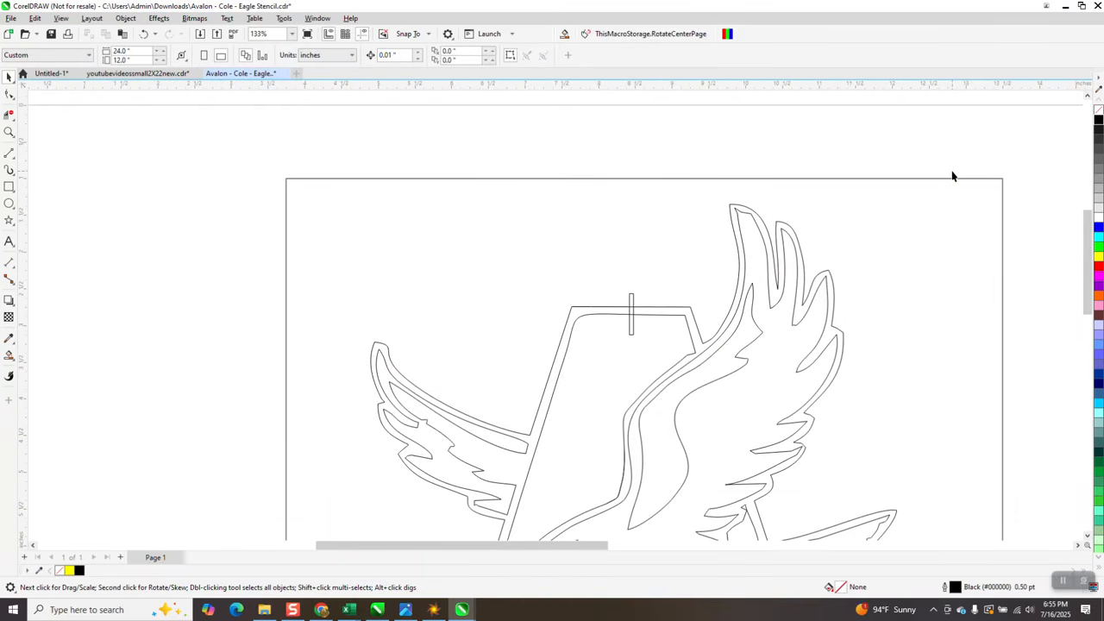
key("F11")
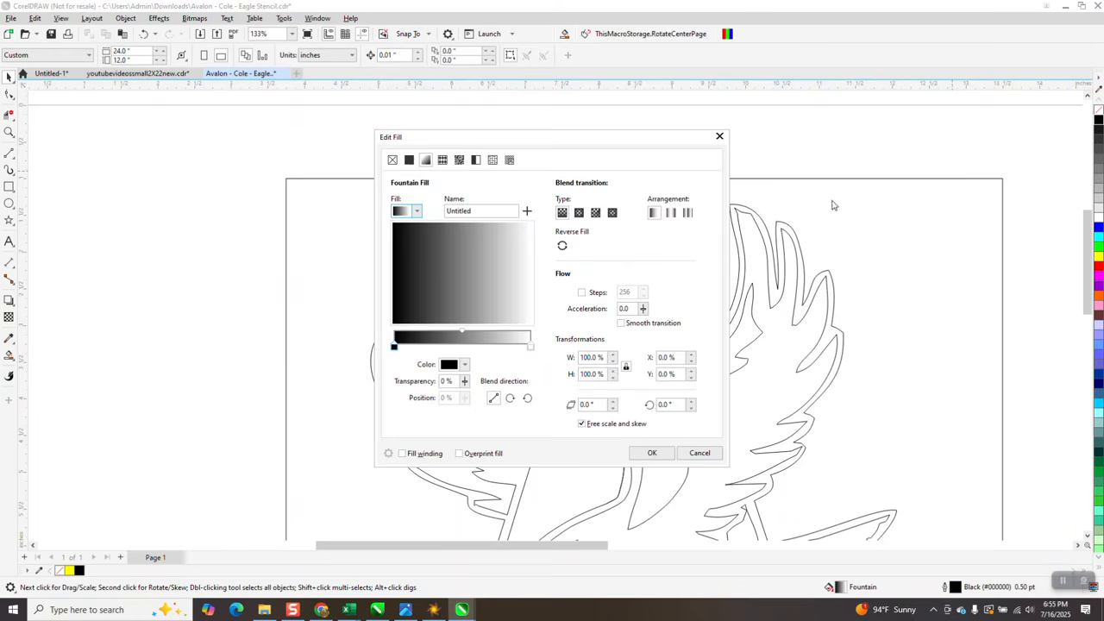
left_click(723, 140)
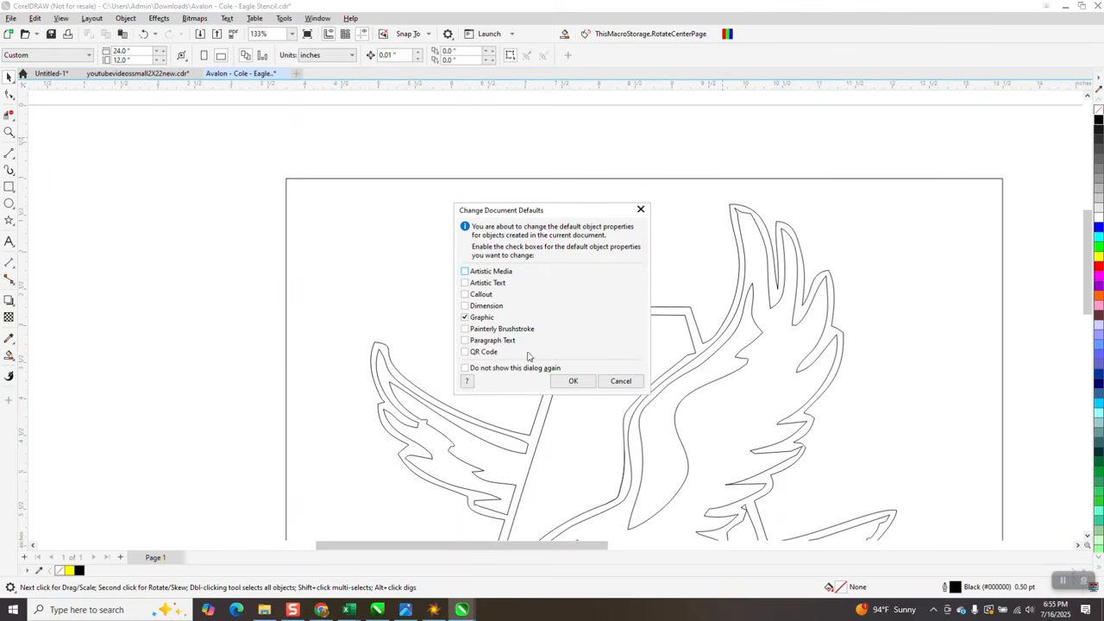
left_click(576, 382)
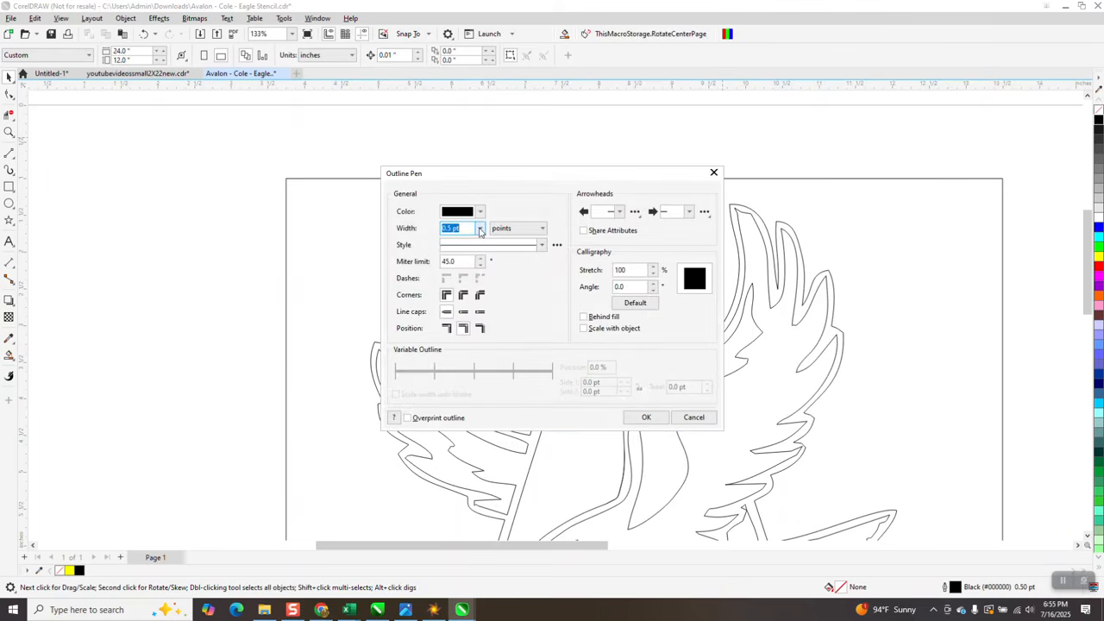
left_click(480, 229)
left_click(458, 241)
left_click(645, 418)
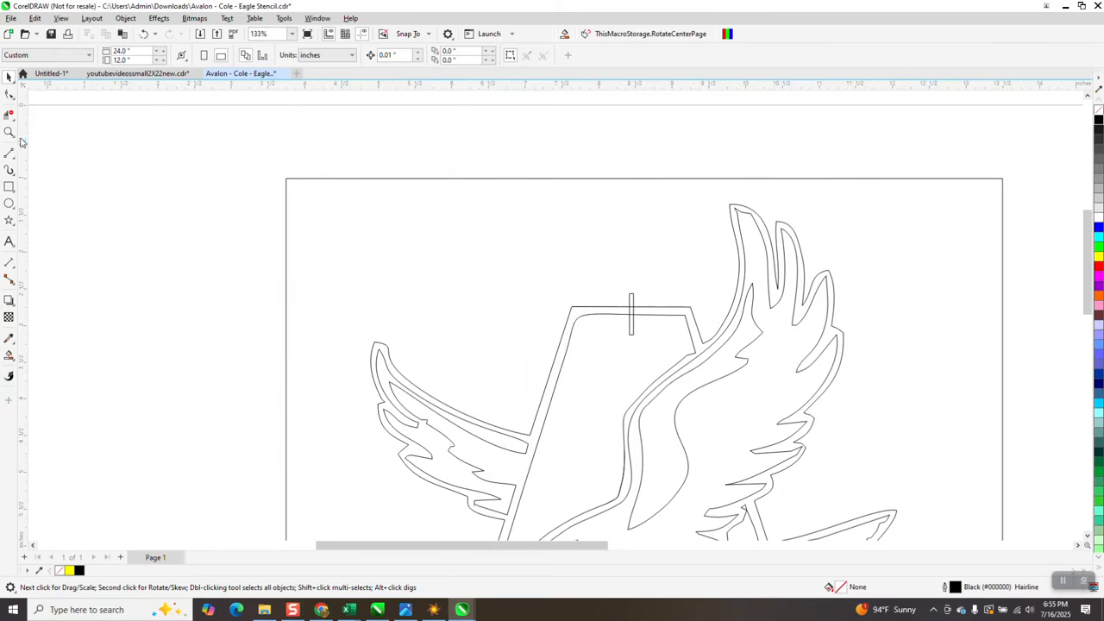
Place copies of the narrow vertical bar across the bottom edges of both feet of the letter A
left_click(9, 131)
left_click_drag(628, 290, 695, 362)
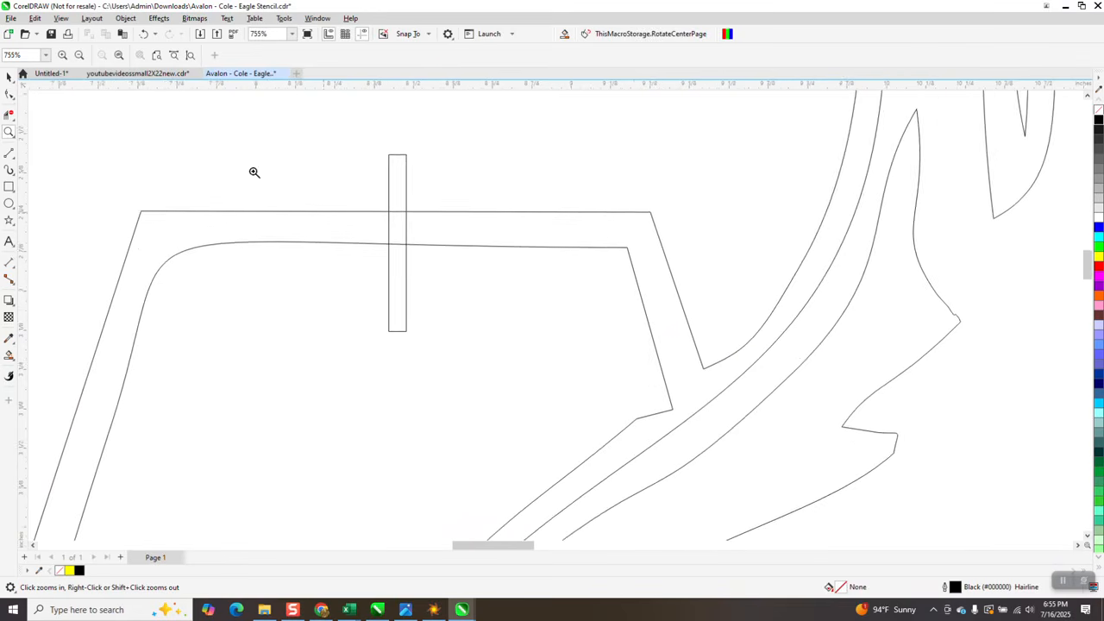
scroll(254, 172, "down", 1)
scroll(435, 167, "down", 6)
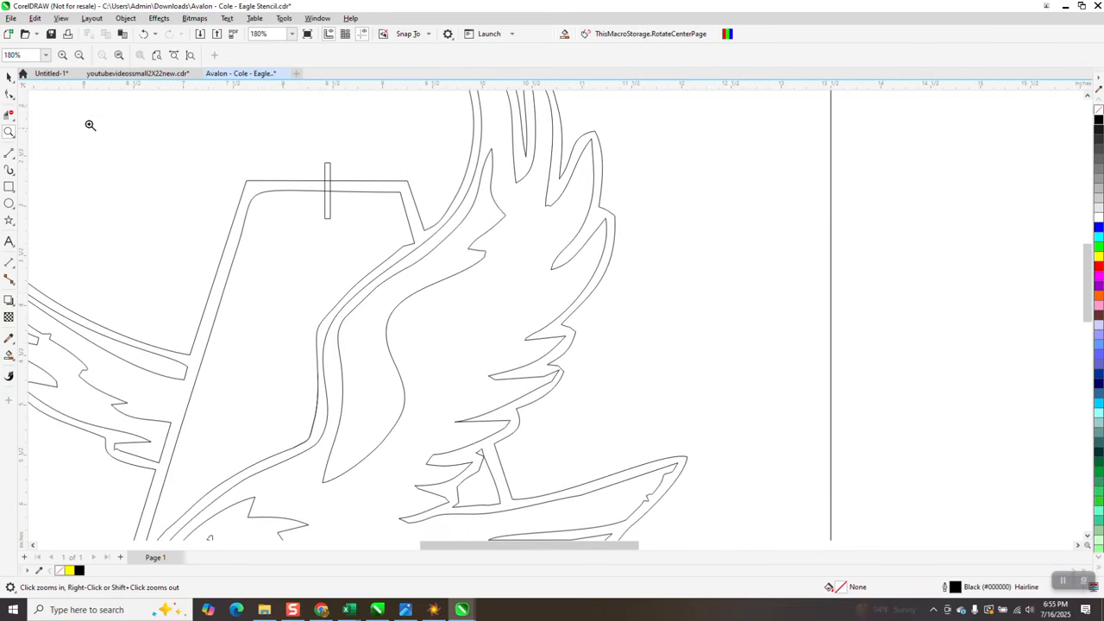
left_click(8, 80)
scroll(416, 159, "down", 3)
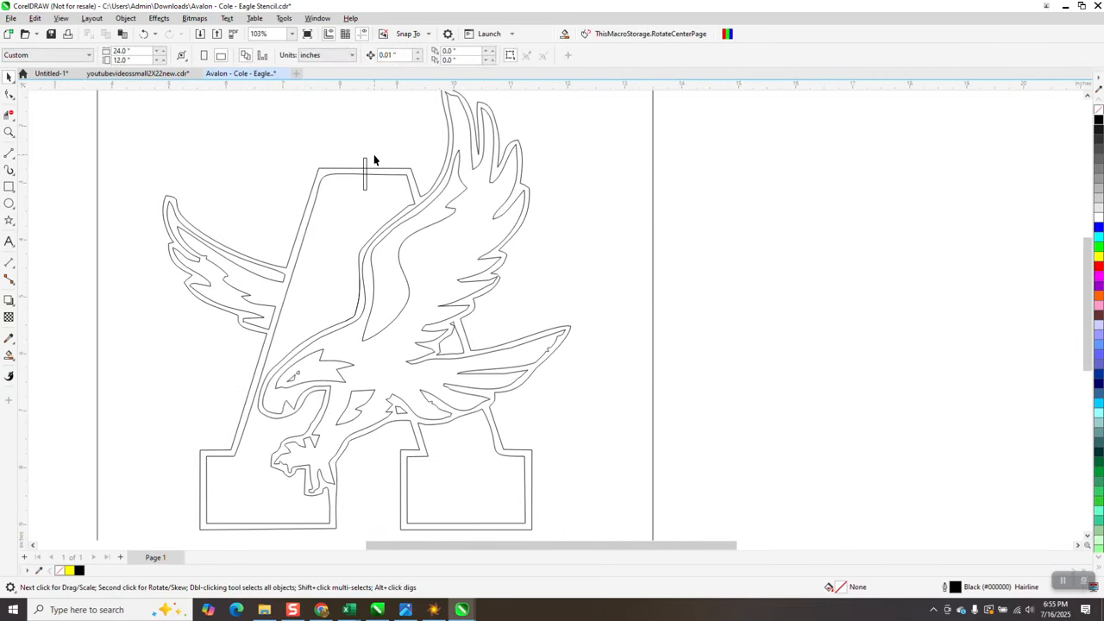
left_click(364, 169)
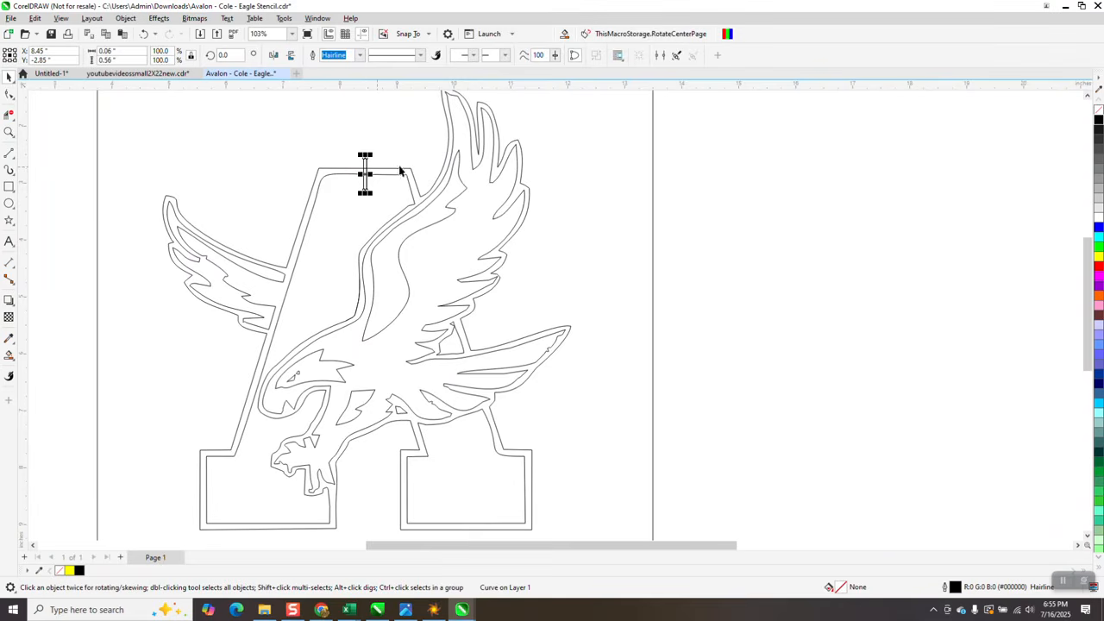
left_click_drag(366, 175, 274, 528)
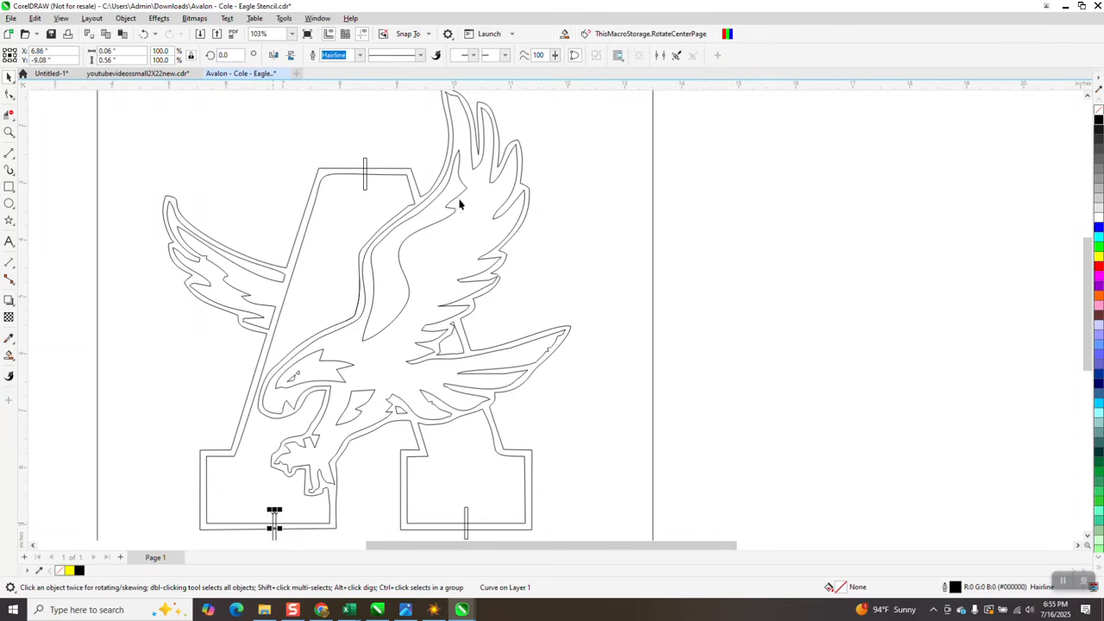
Cut a bridge gap in the letter A's top edge by deleting the bar's overhanging ends and the outline segments between its sides
left_click(8, 132)
left_click_drag(325, 156, 424, 237)
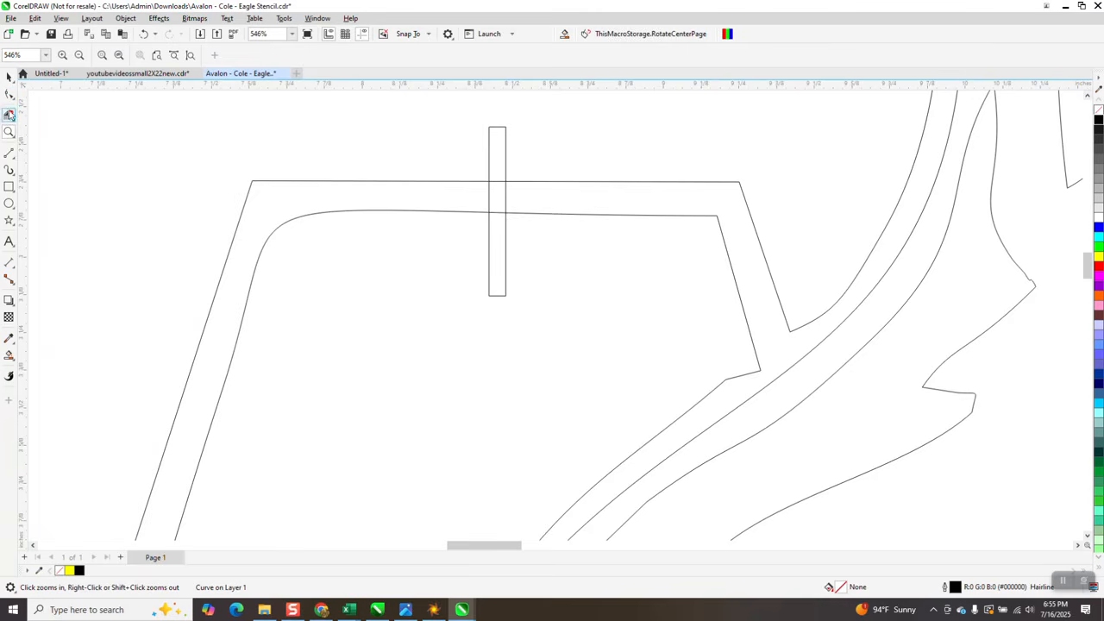
left_click(8, 114)
left_click(505, 153)
left_click(505, 222)
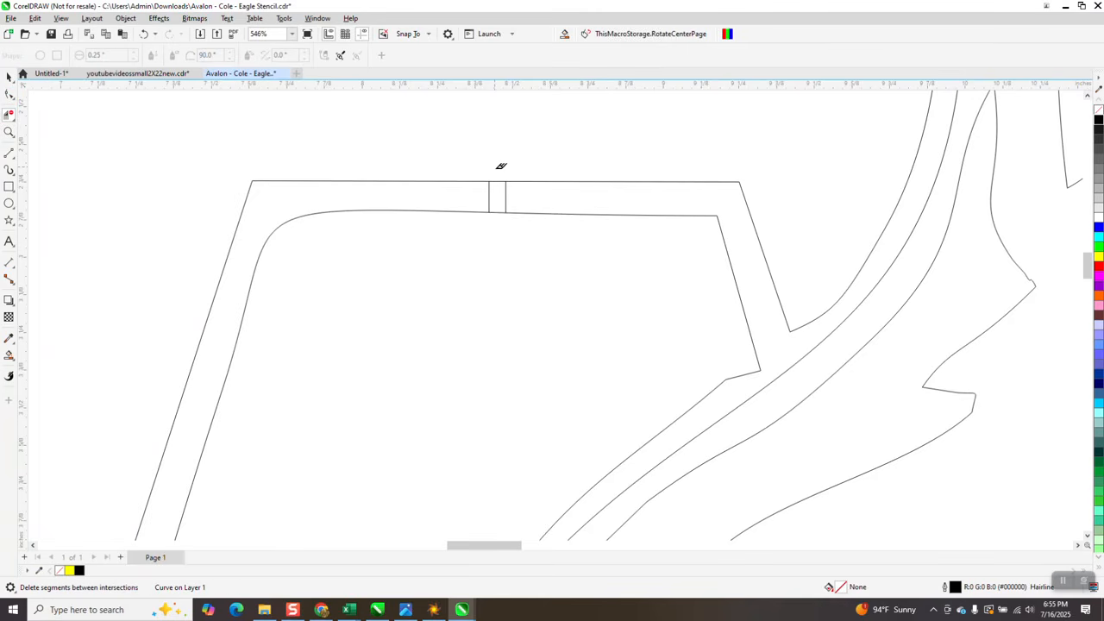
left_click(498, 218)
scroll(497, 220, "down", 1)
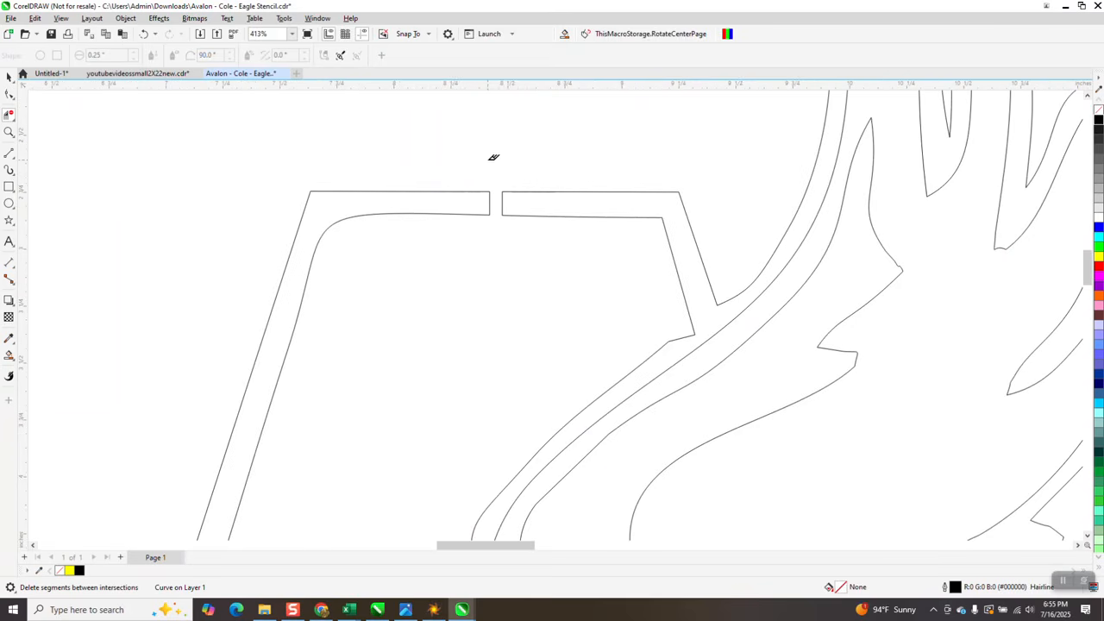
Cut a bridge gap in the left foot's bottom edge by deleting the bar's overhanging ends and the outline segments between its sides
scroll(505, 183, "down", 2)
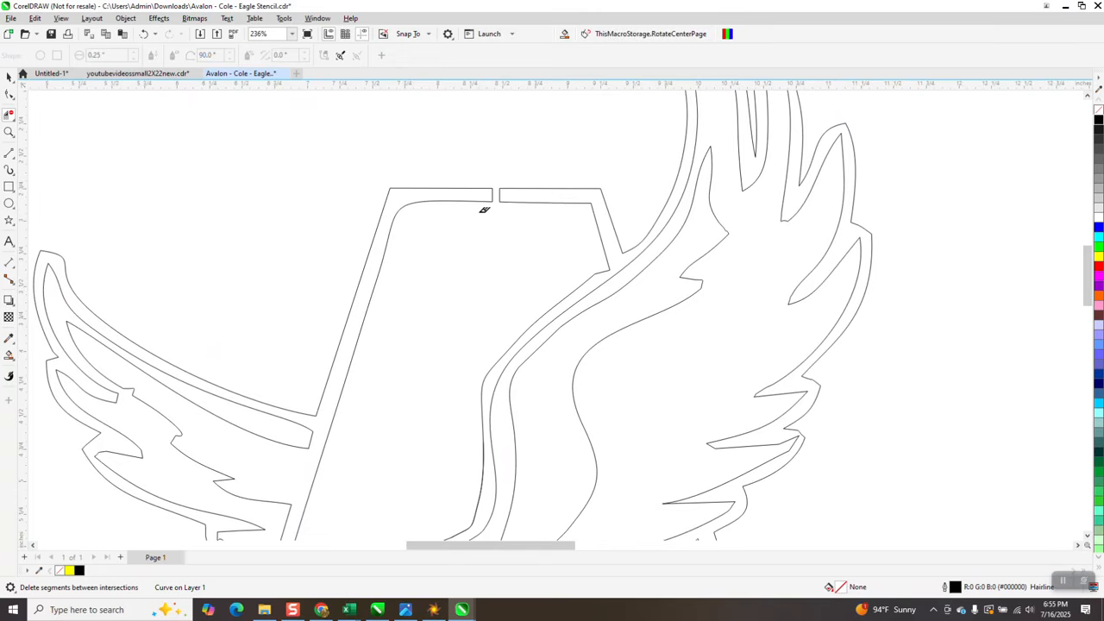
scroll(488, 237, "down", 4)
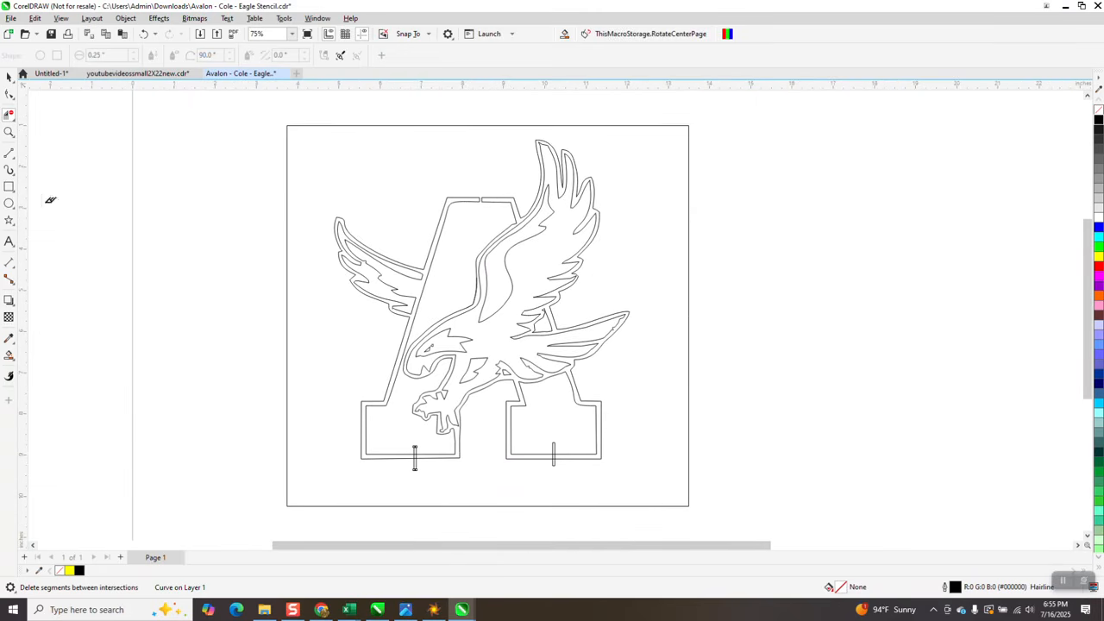
left_click(9, 132)
left_click_drag(379, 429, 485, 483)
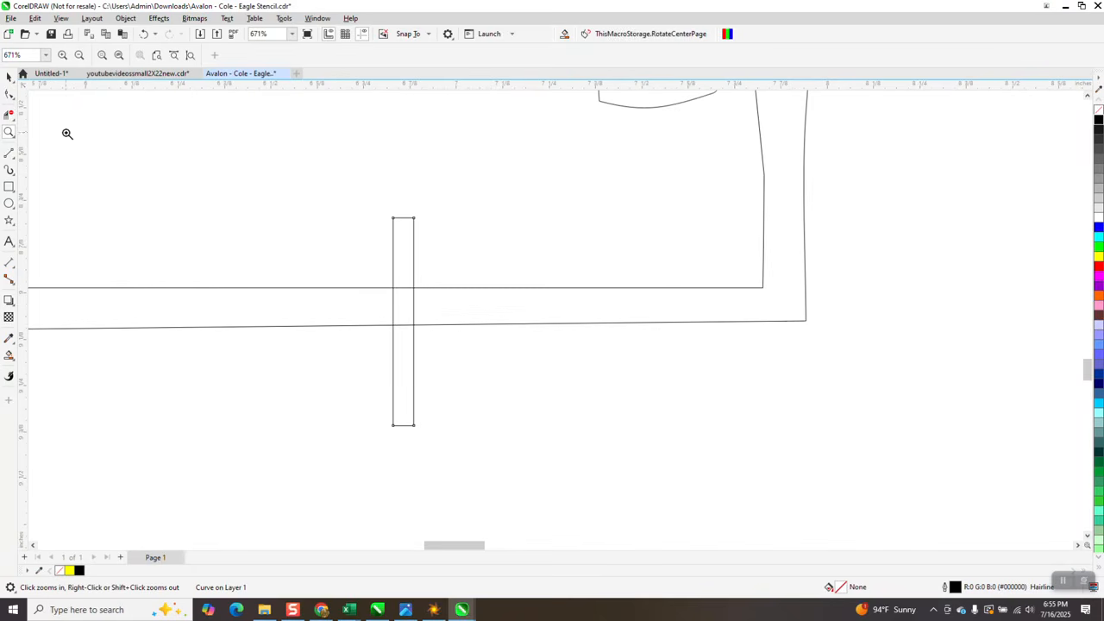
left_click(9, 114)
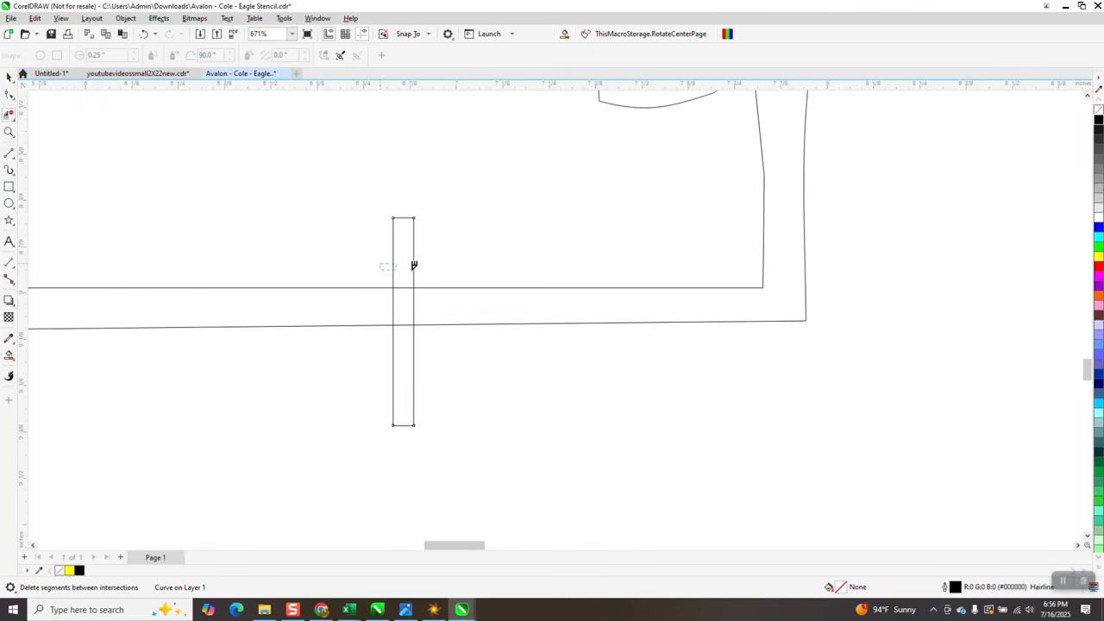
left_click(414, 265)
left_click(393, 371)
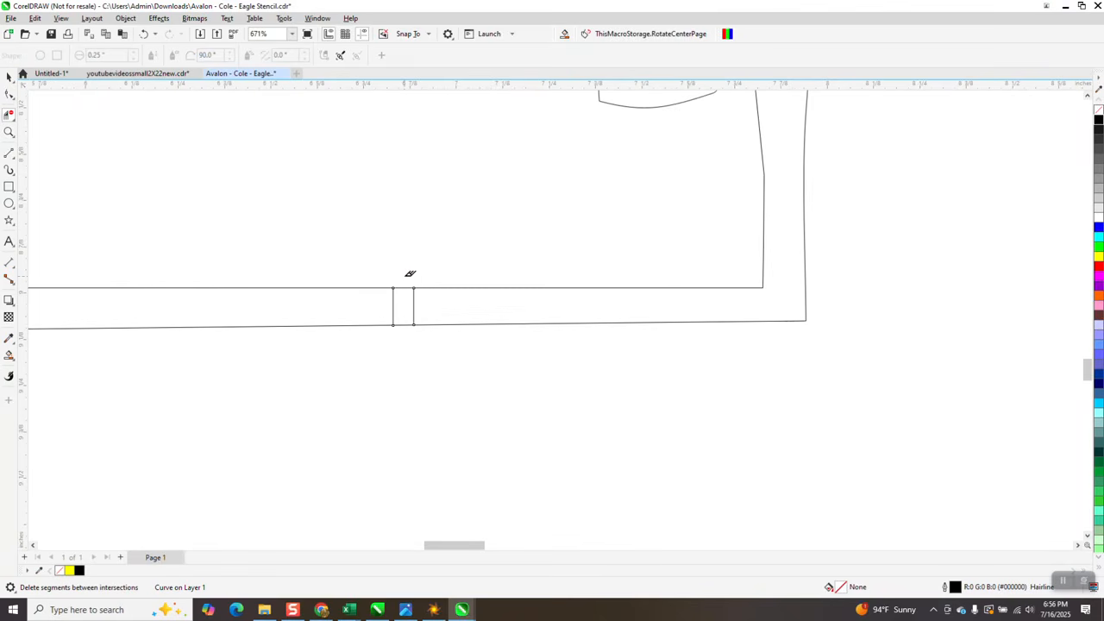
left_click_drag(408, 275, 401, 338)
Cut a matching bridge gap in the right foot's bottom edge, removing the bar's overhangs and the outline segments between its sides
scroll(297, 342, "down", 2)
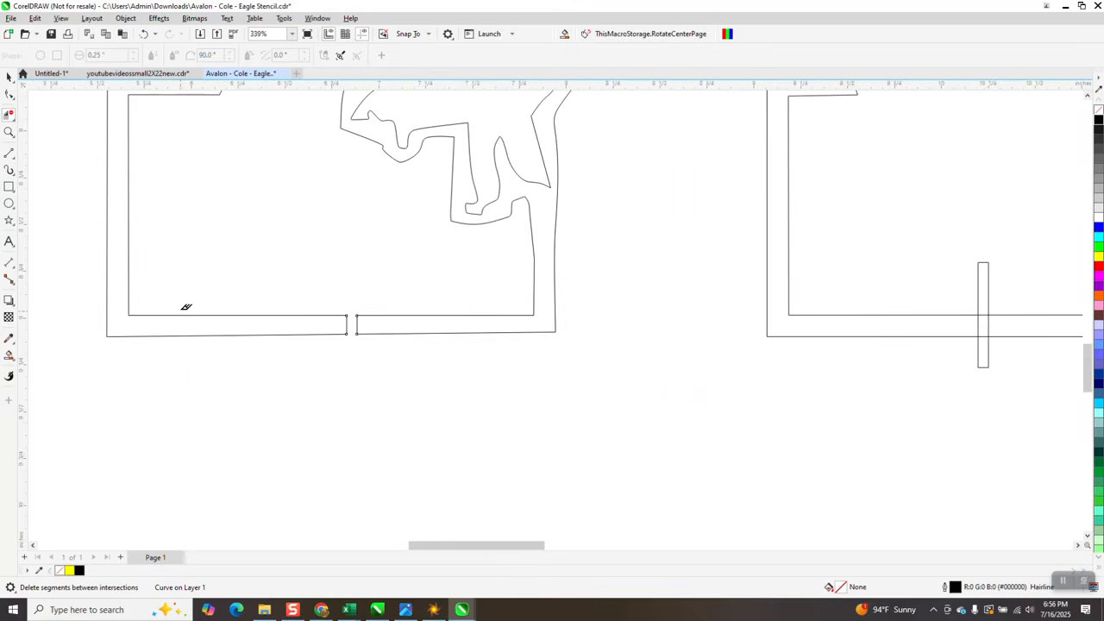
left_click(559, 299)
left_click(559, 330)
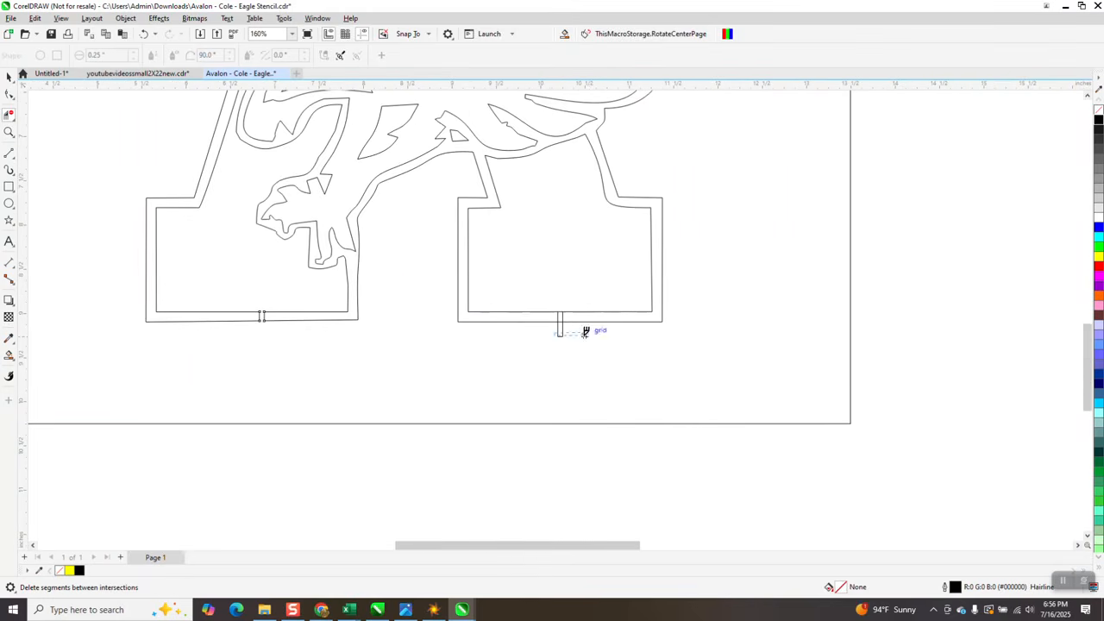
key("z")
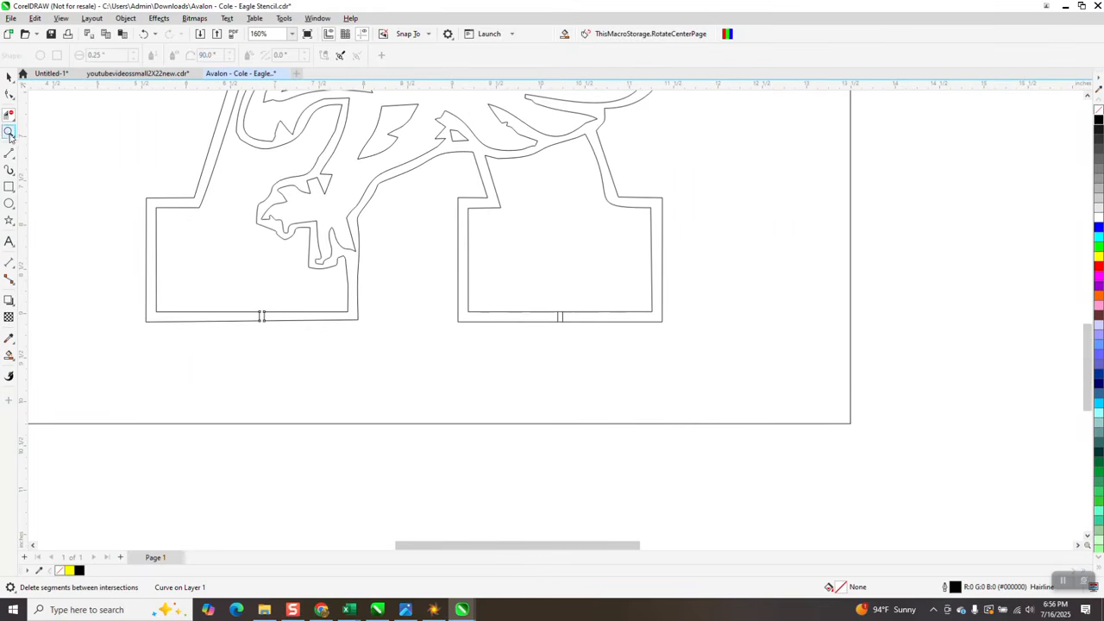
left_click_drag(525, 295, 640, 369)
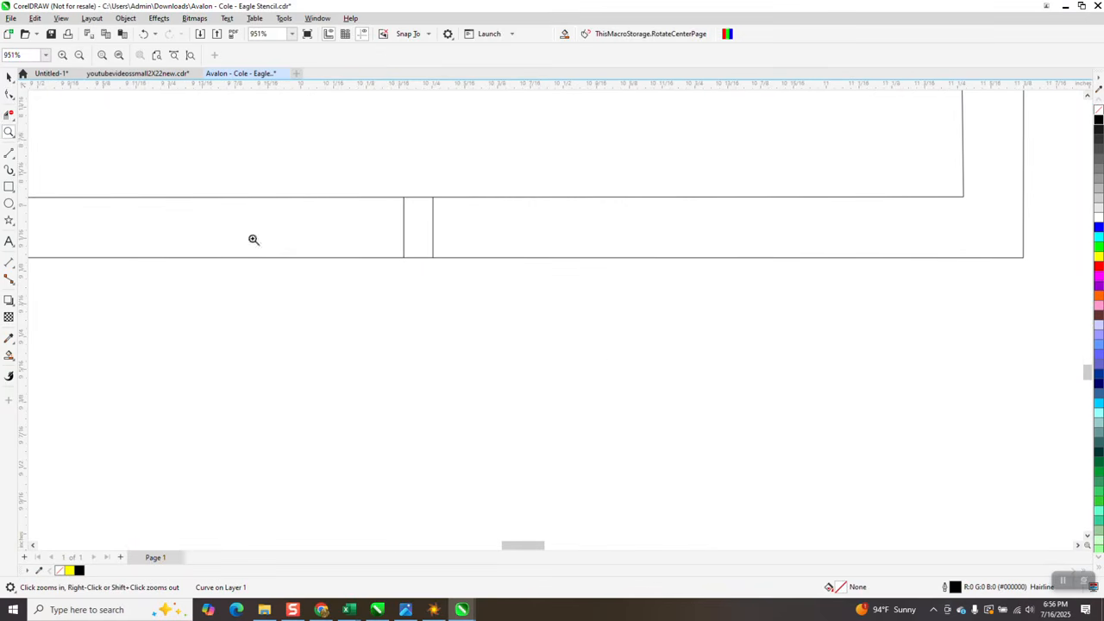
left_click(10, 115)
left_click_drag(417, 183, 413, 285)
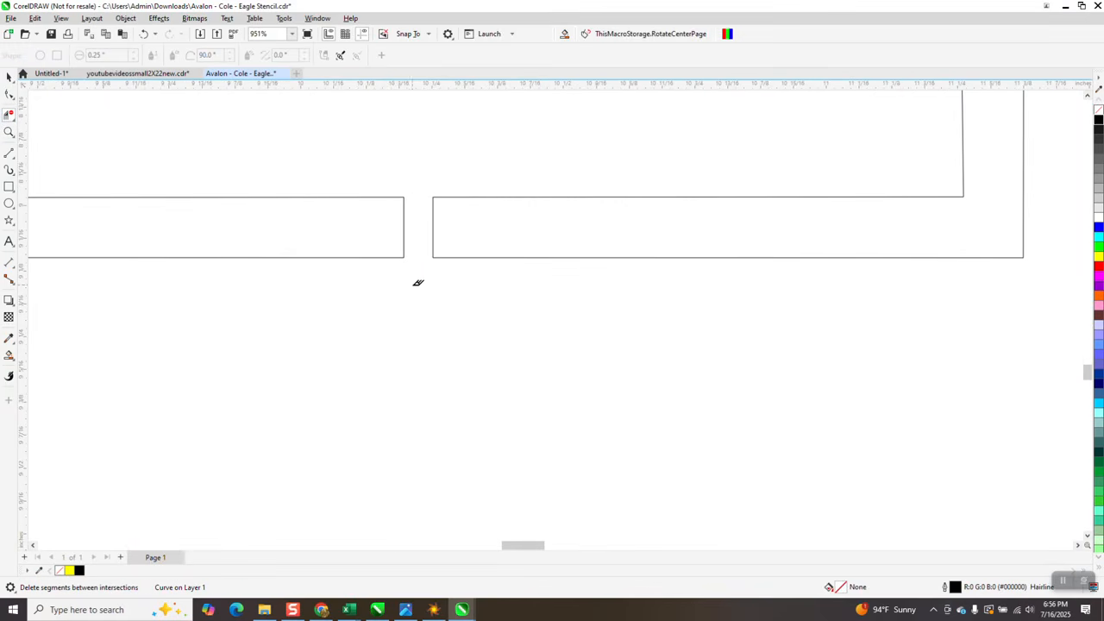
Test the stencil's bridge gaps by filling the bands of the letter A and eagle with black using Smart Fill
scroll(418, 285, "down", 5)
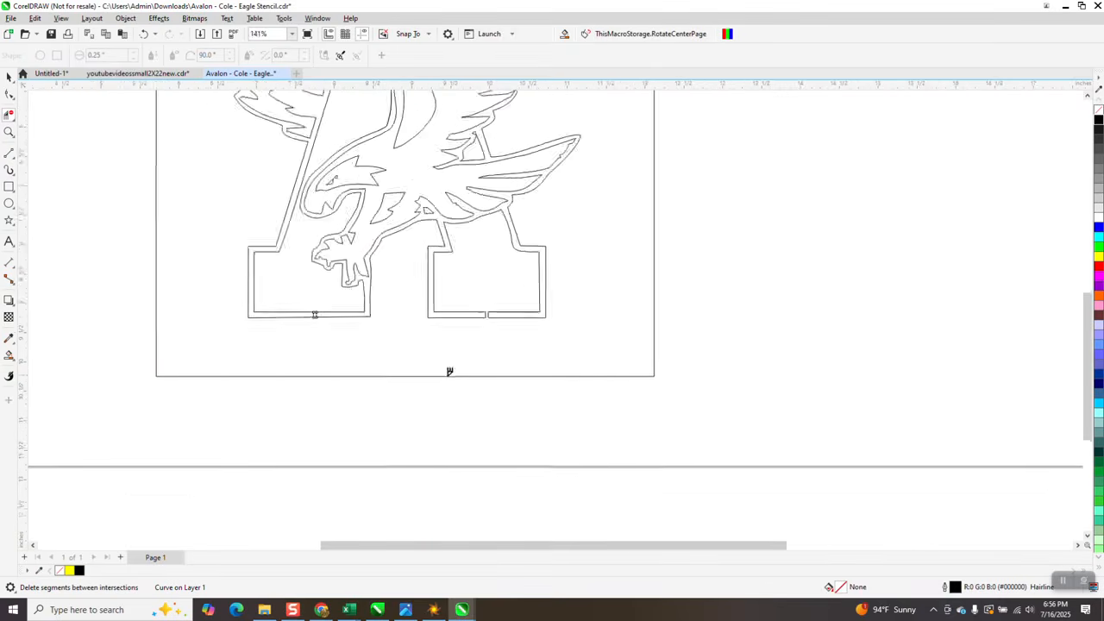
scroll(449, 371, "down", 2)
left_click(9, 354)
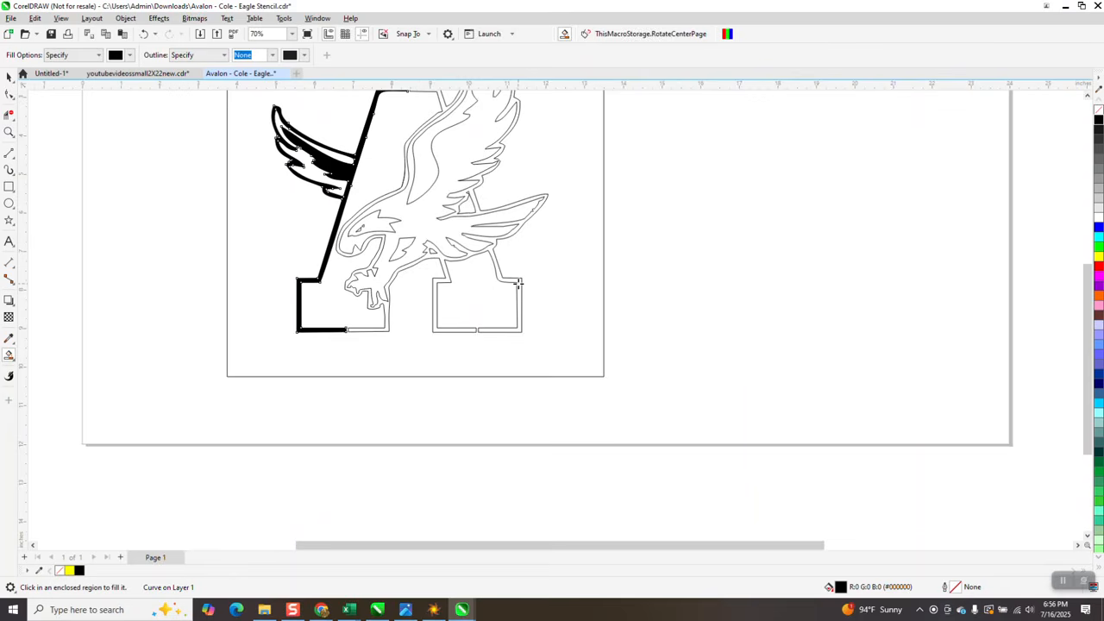
scroll(449, 362, "down", 1)
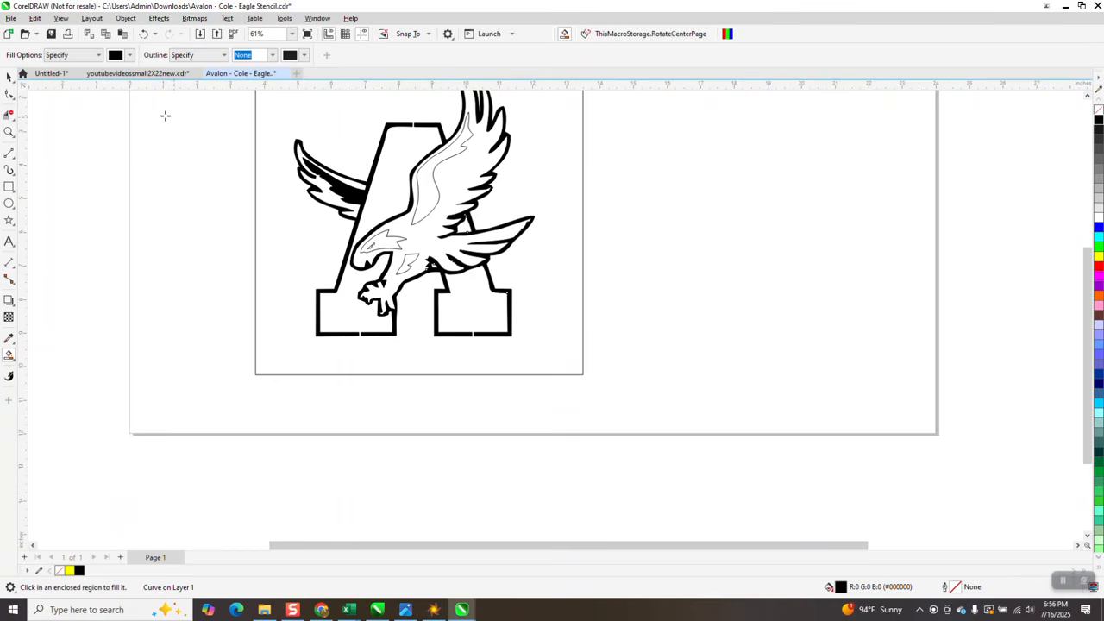
left_click(9, 77)
left_click(388, 212)
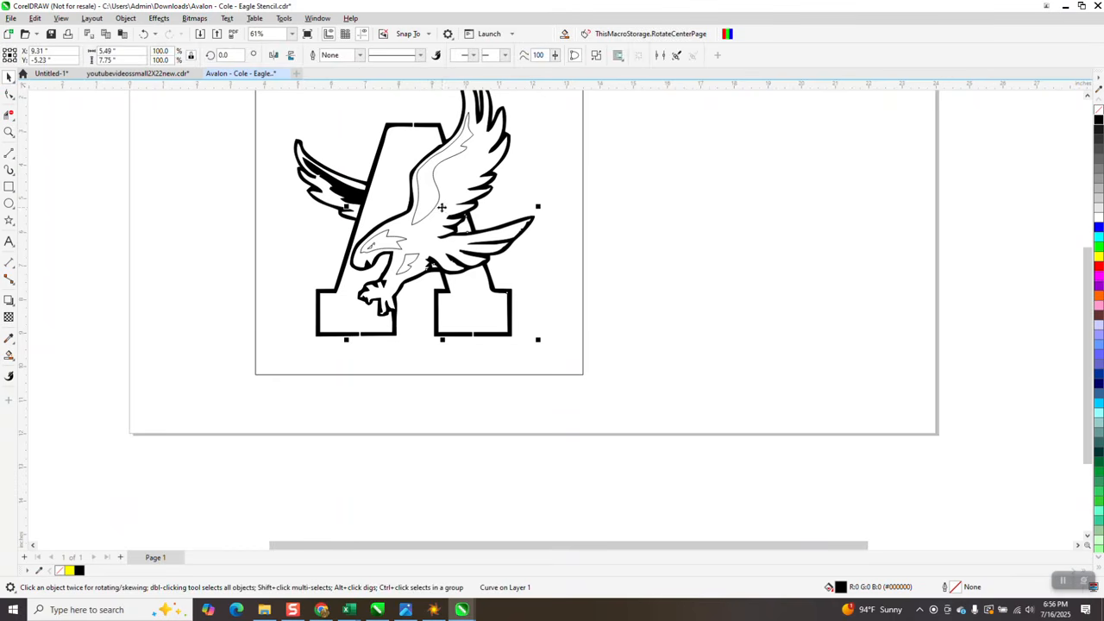
Undo the black fills on the letter A and eagle
scroll(465, 226, "down", 1)
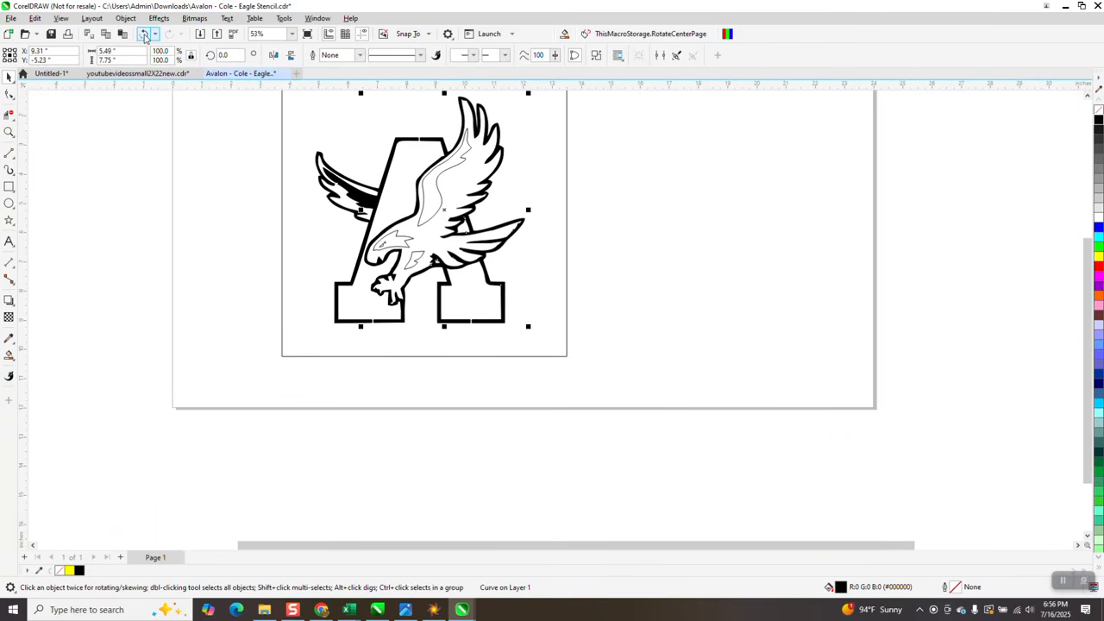
left_click(145, 34)
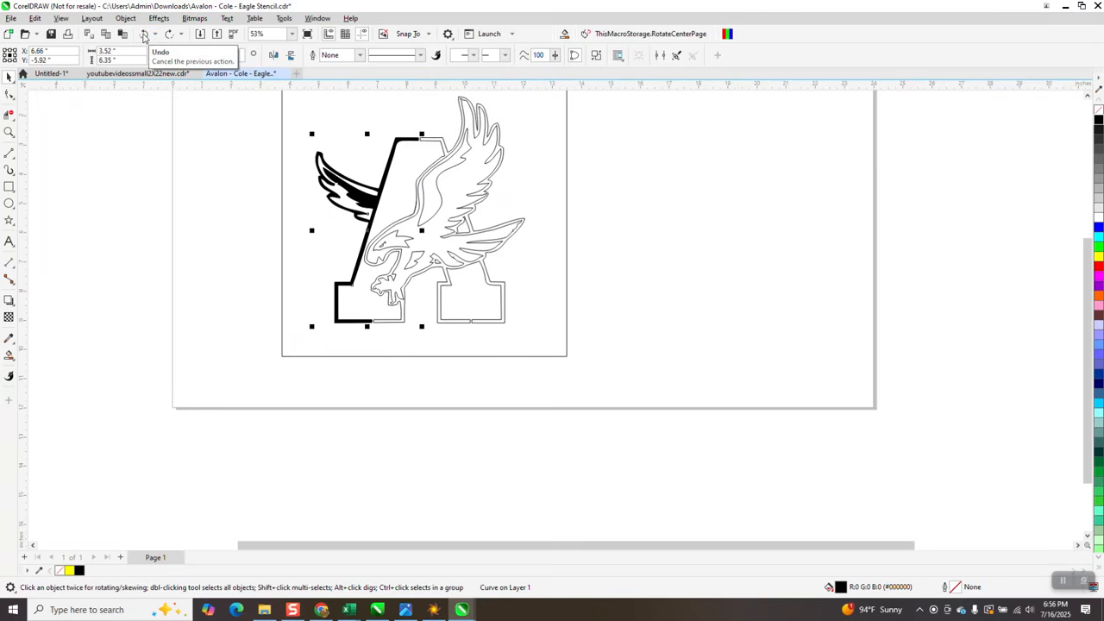
left_click(145, 35)
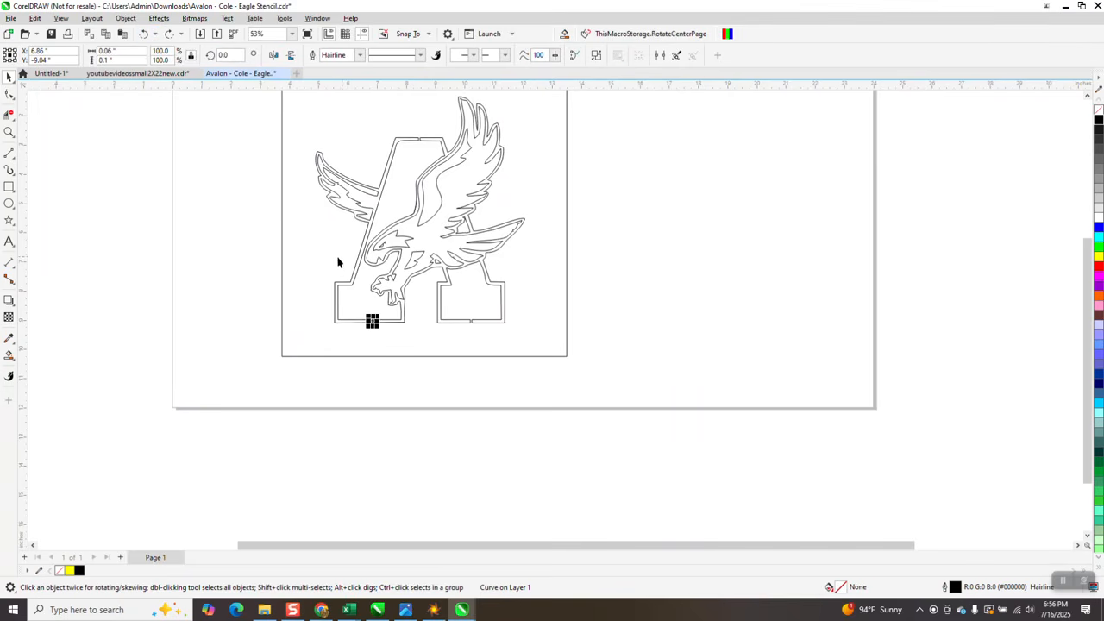
Draw a slanted 2-point line about 0.52 inches long across the outline band below the eagle's tail, with a 4.0 pt outline width
left_click(9, 132)
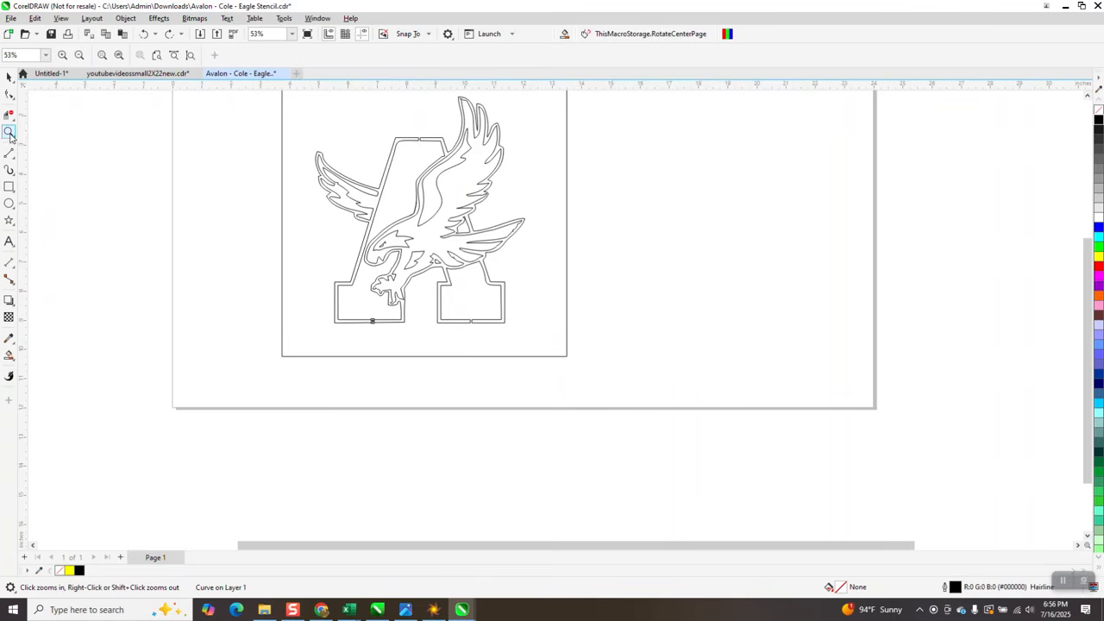
left_click_drag(442, 252, 506, 286)
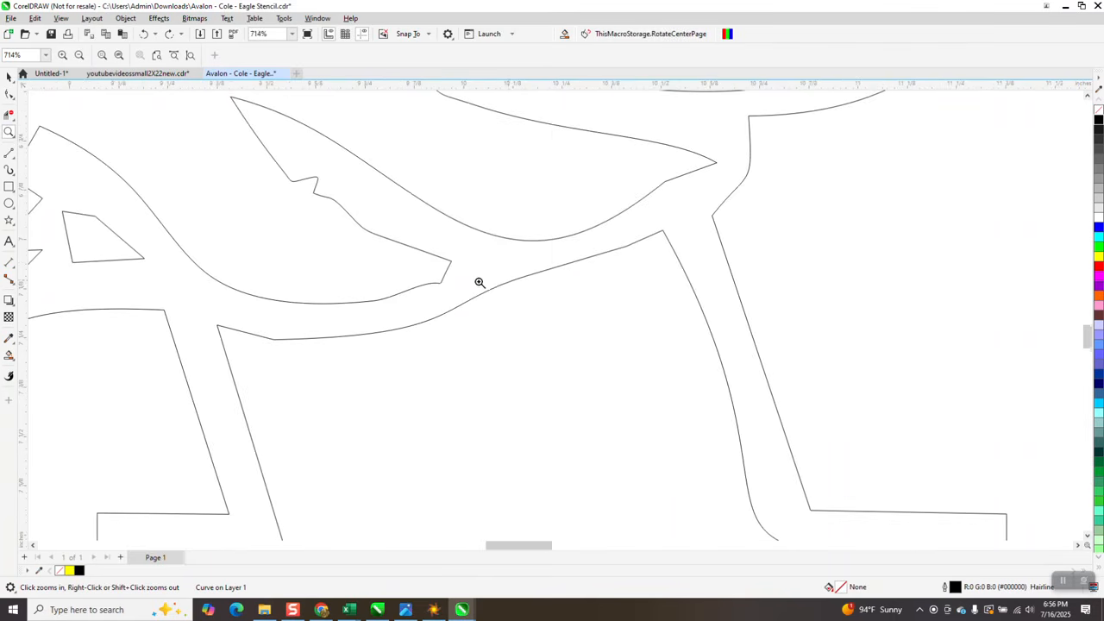
scroll(479, 283, "down", 1)
scroll(433, 287, "down", 2)
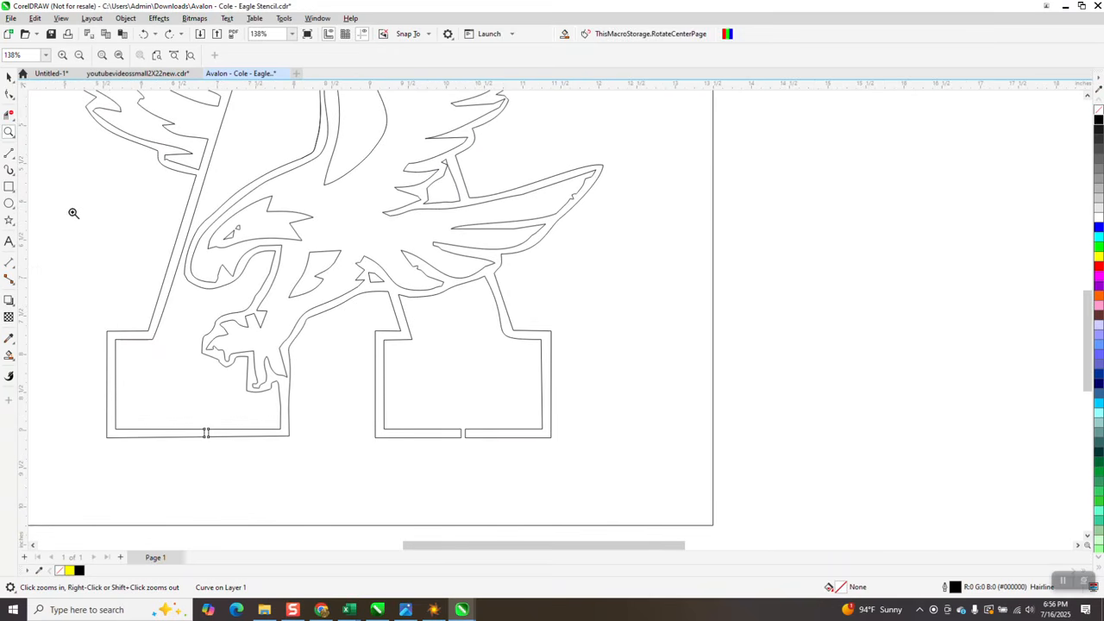
left_click(12, 155)
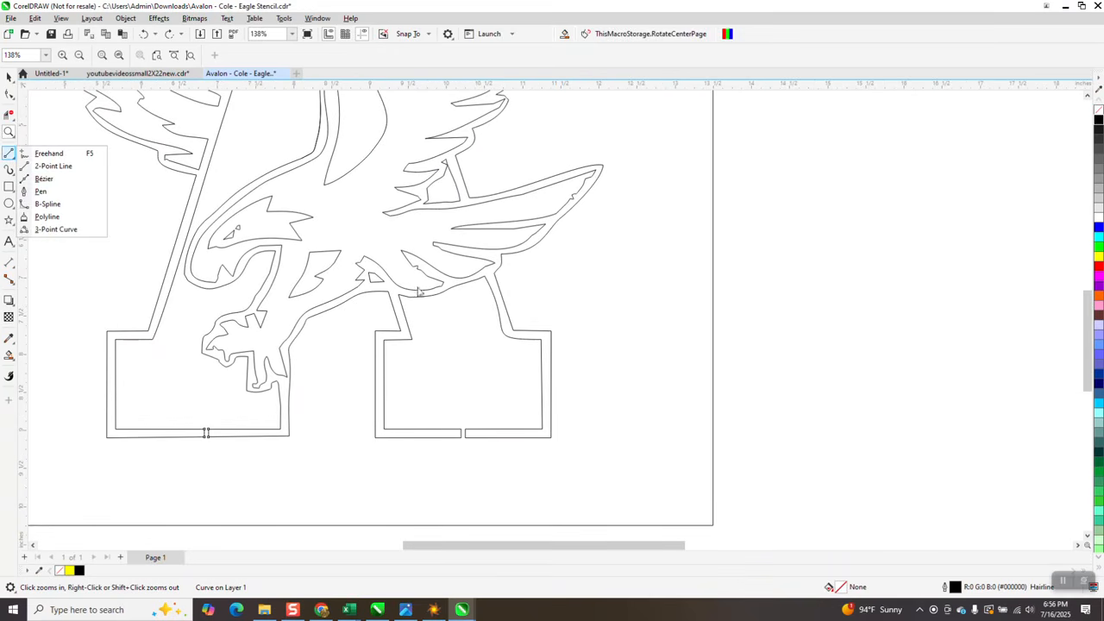
left_click(51, 165)
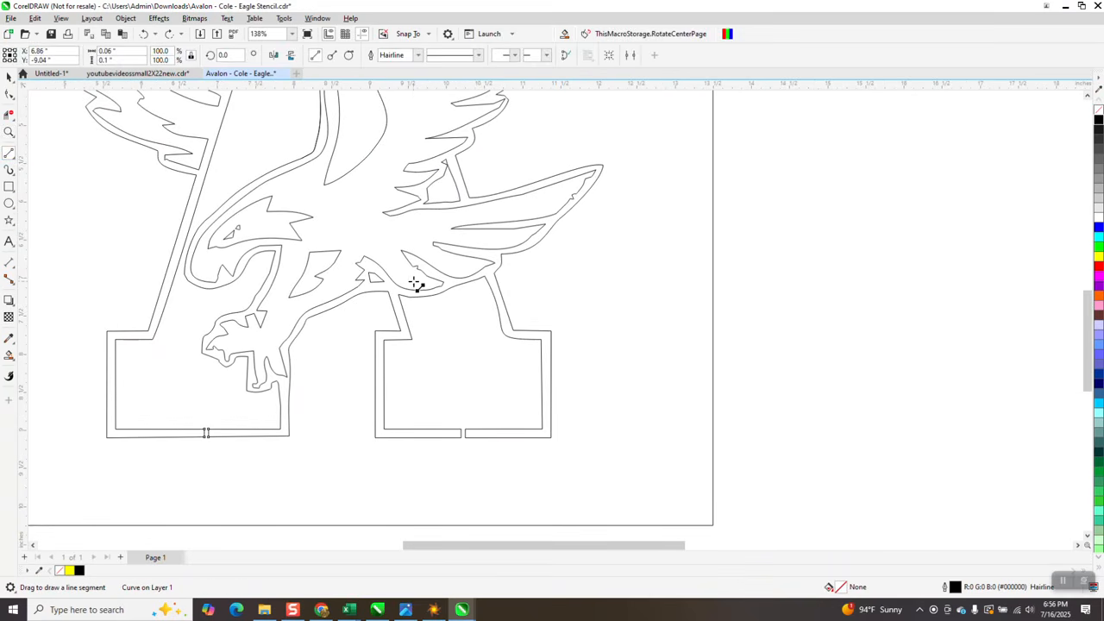
left_click_drag(401, 271, 429, 309)
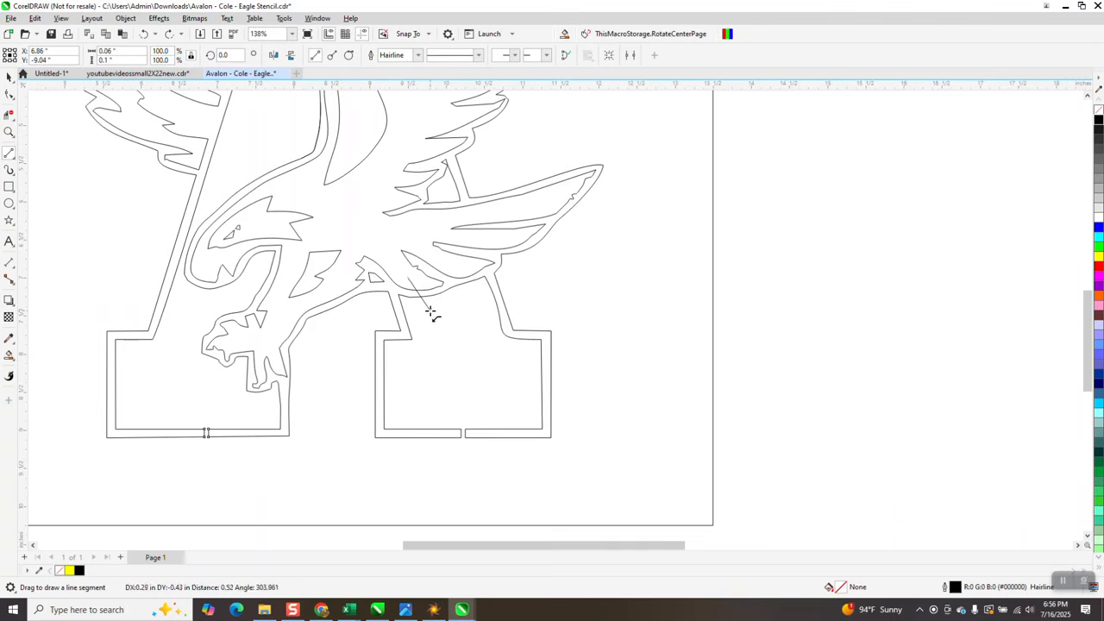
left_click(419, 55)
left_click(390, 117)
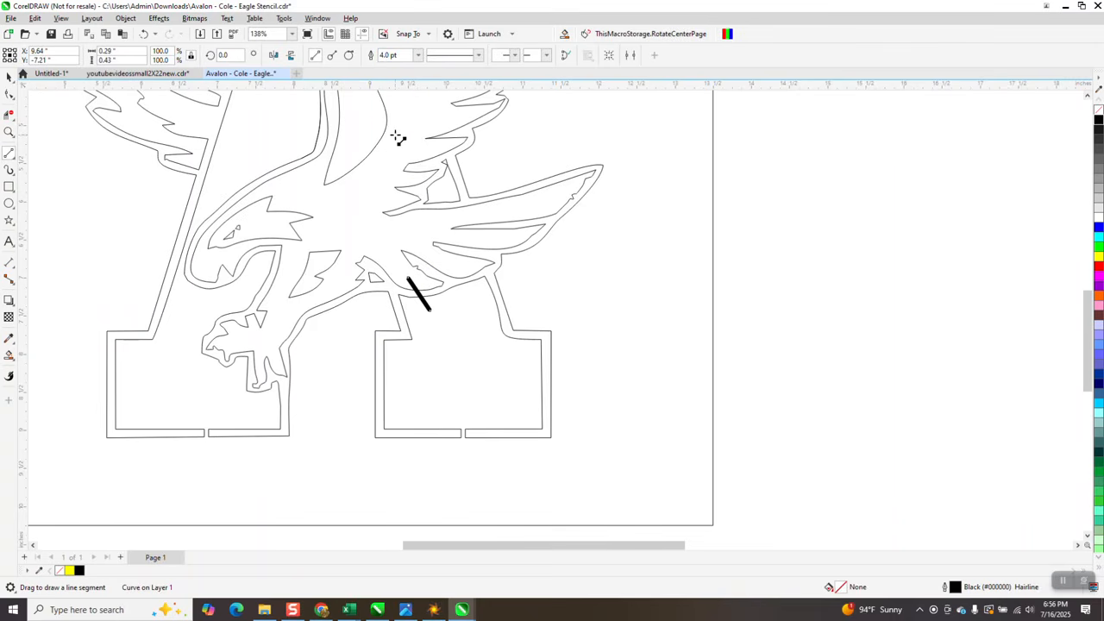
Convert the slanted line's outline to an object, remove its fill and give it a black hairline outline
left_click(125, 18)
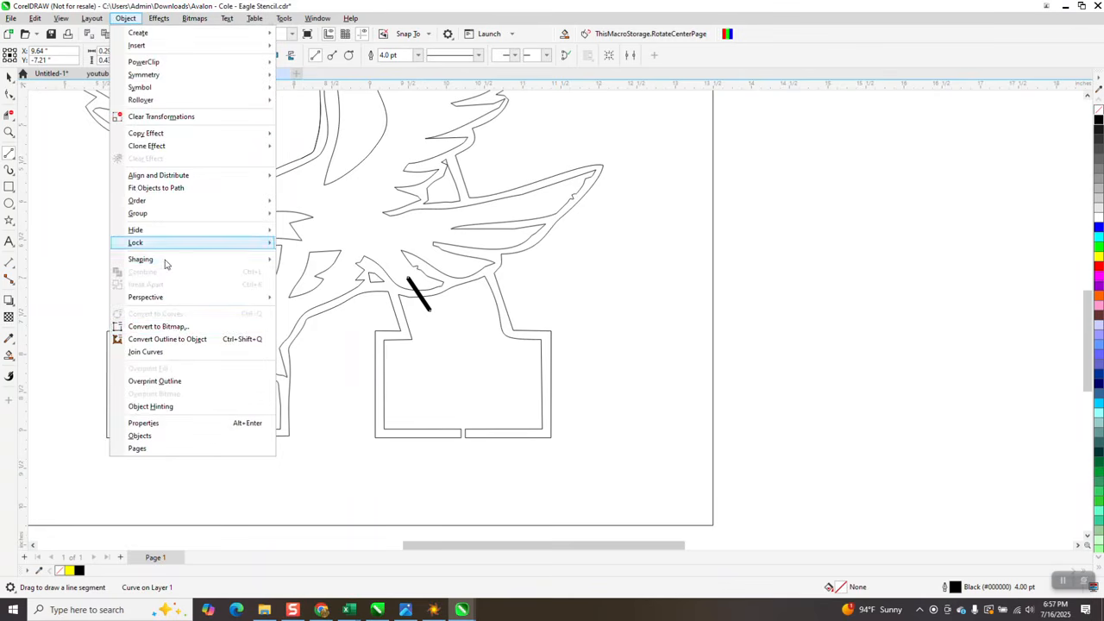
left_click(173, 339)
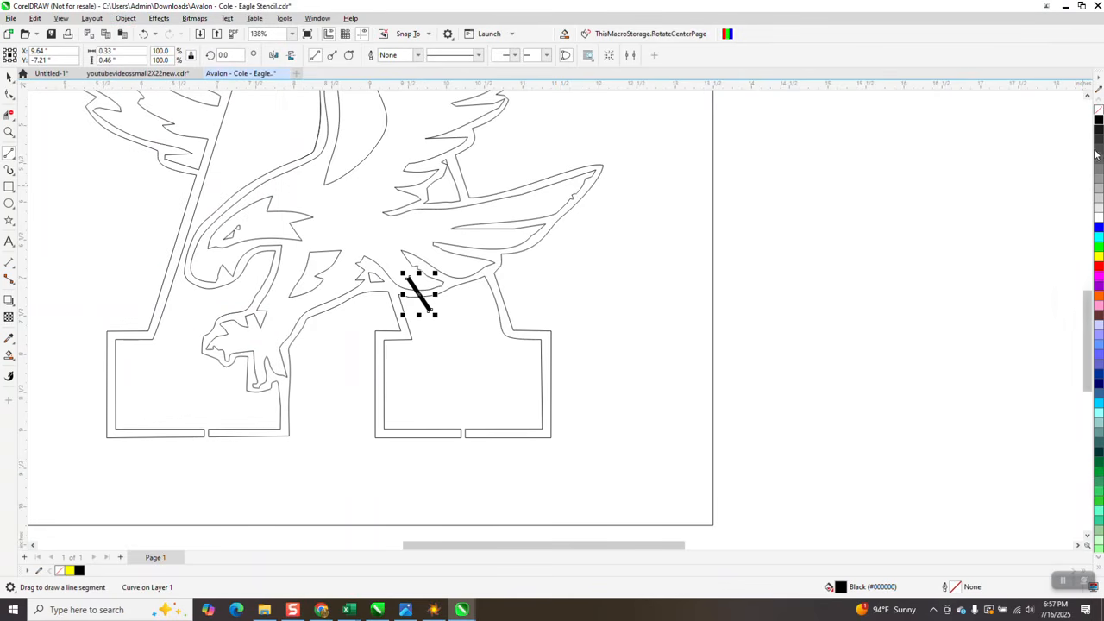
left_click(1099, 110)
right_click(1099, 121)
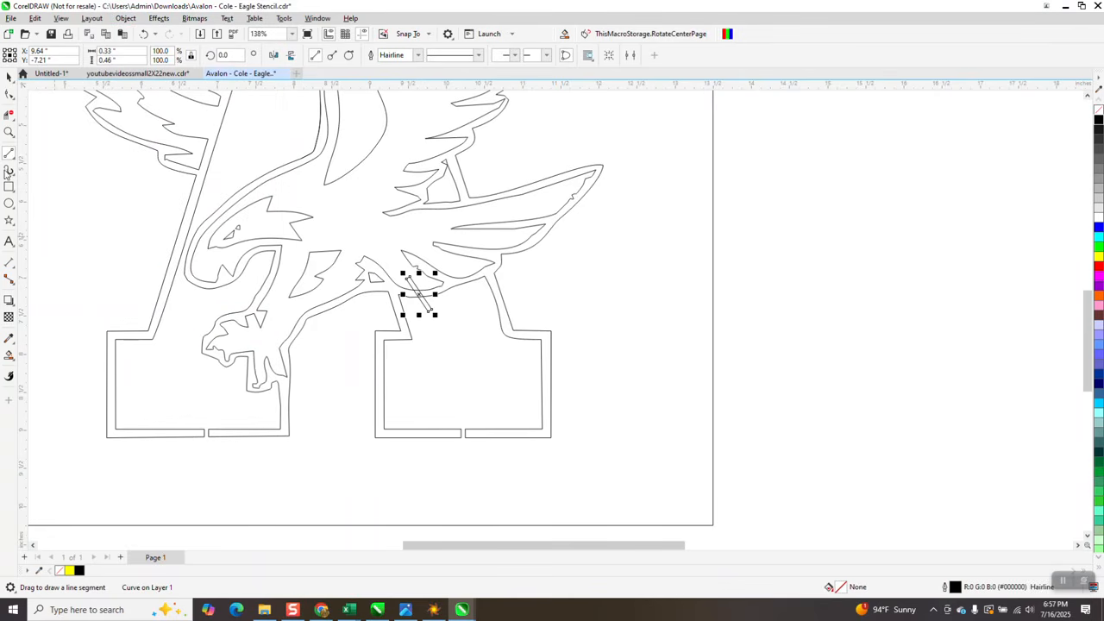
Place a copy of the slanted bar across the outline band along the back of the eagle's neck
scroll(636, 402, "down", 2)
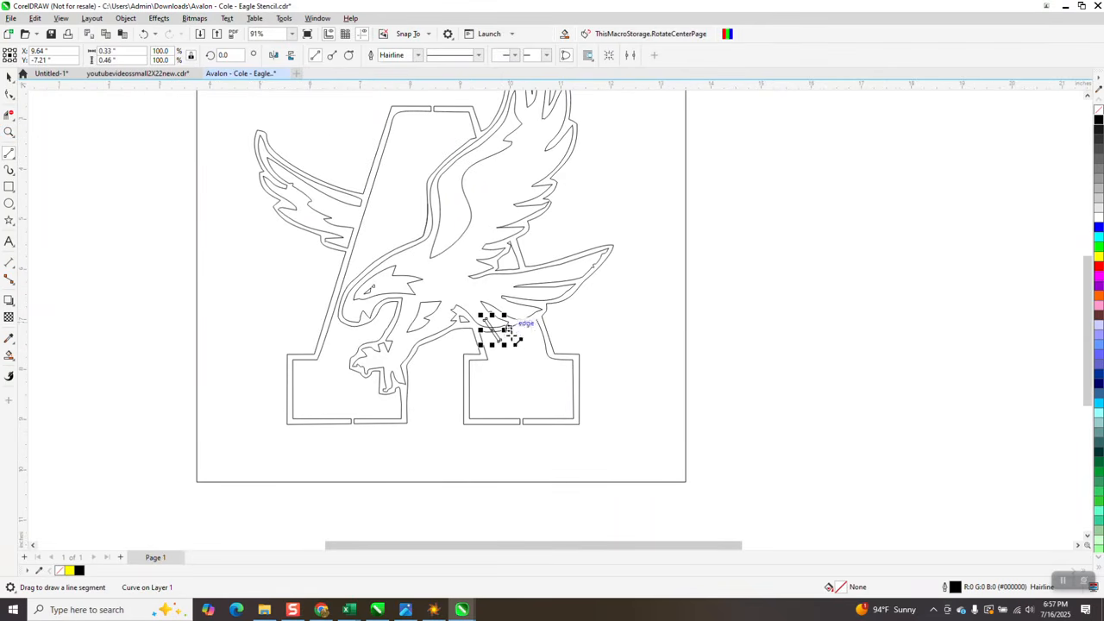
left_click(8, 76)
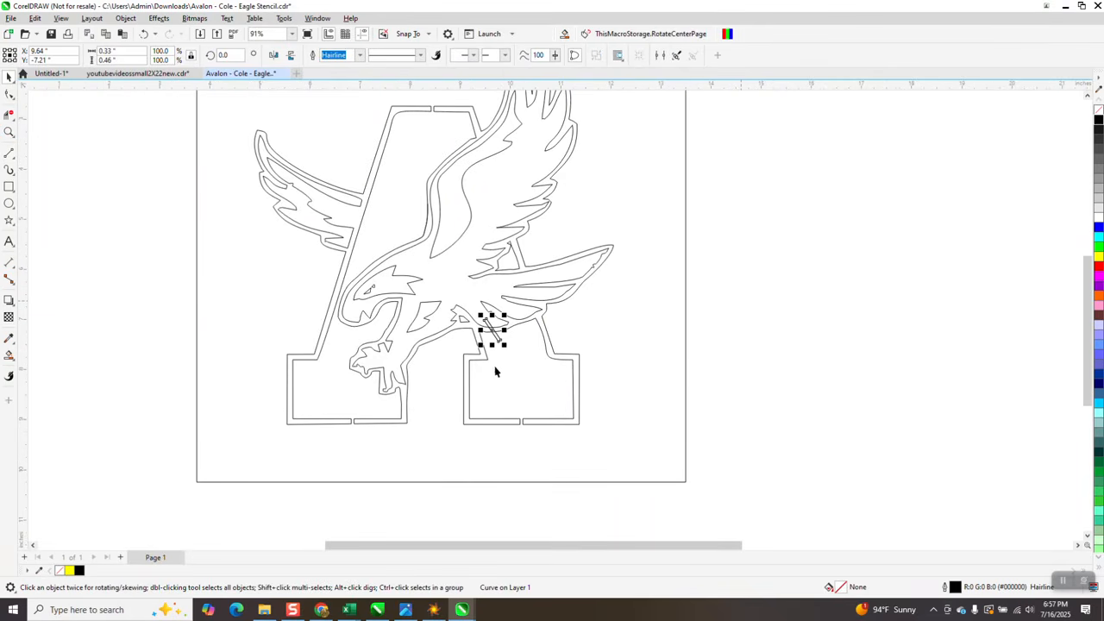
left_click_drag(493, 329, 404, 250)
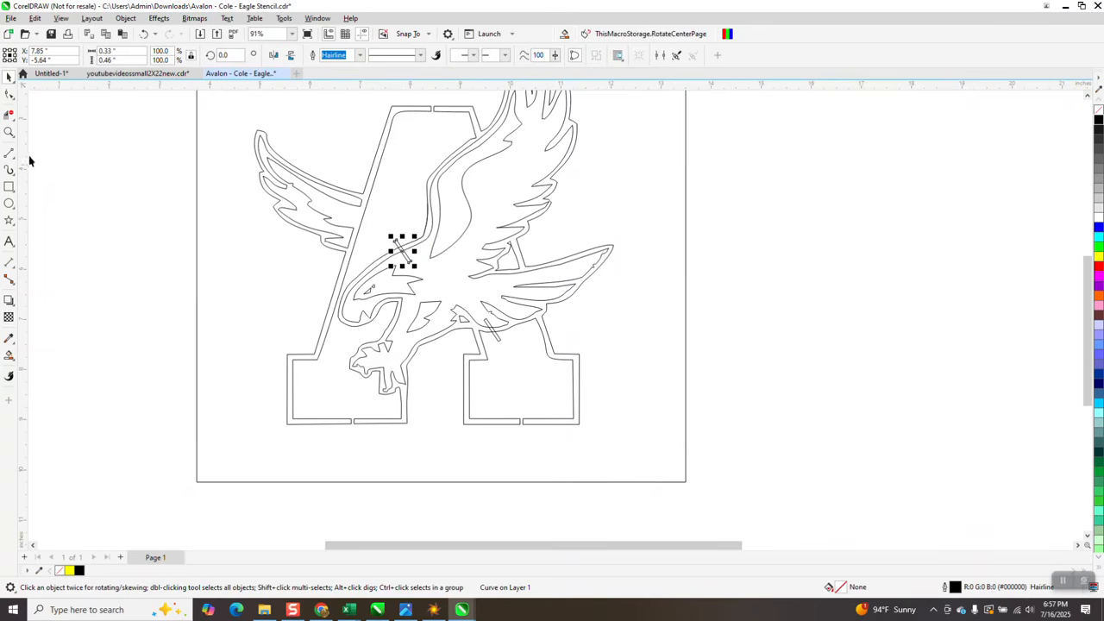
Cut a bridge gap in the eagle's neck outline by deleting the slanted bar's overhanging ends and the outline segments between its sides
left_click(9, 132)
left_click_drag(351, 218, 461, 285)
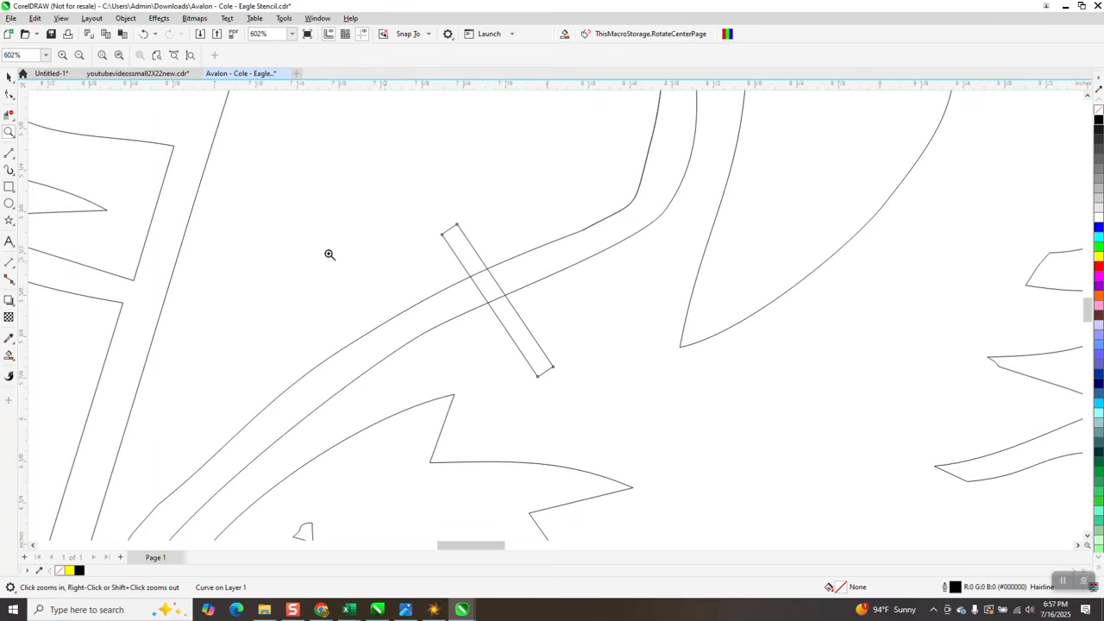
left_click(8, 114)
left_click(446, 239)
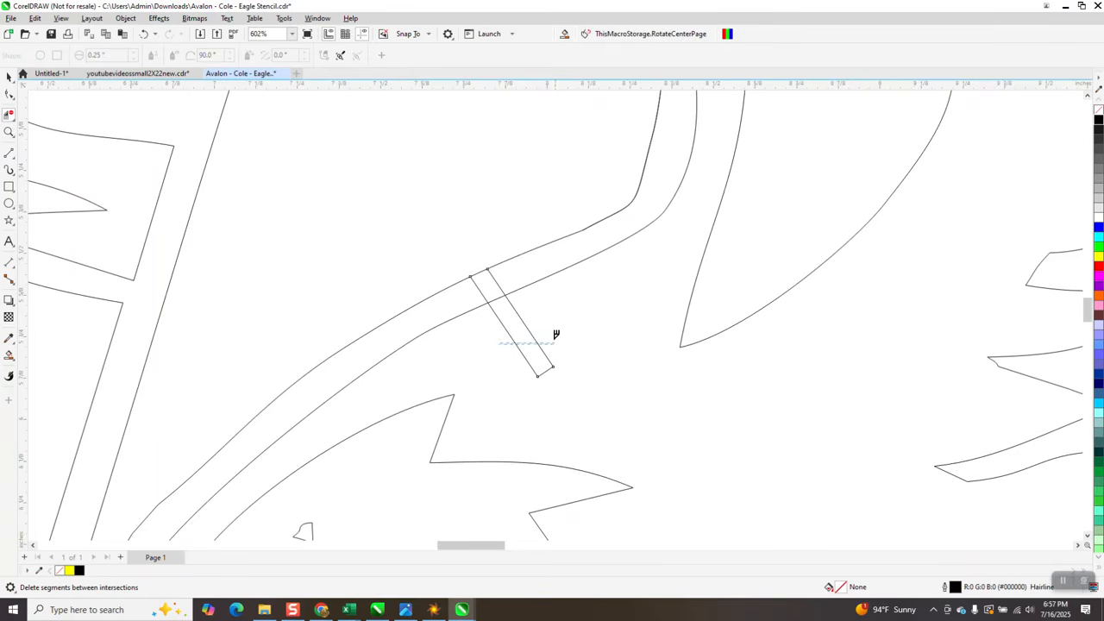
left_click_drag(555, 335, 556, 338)
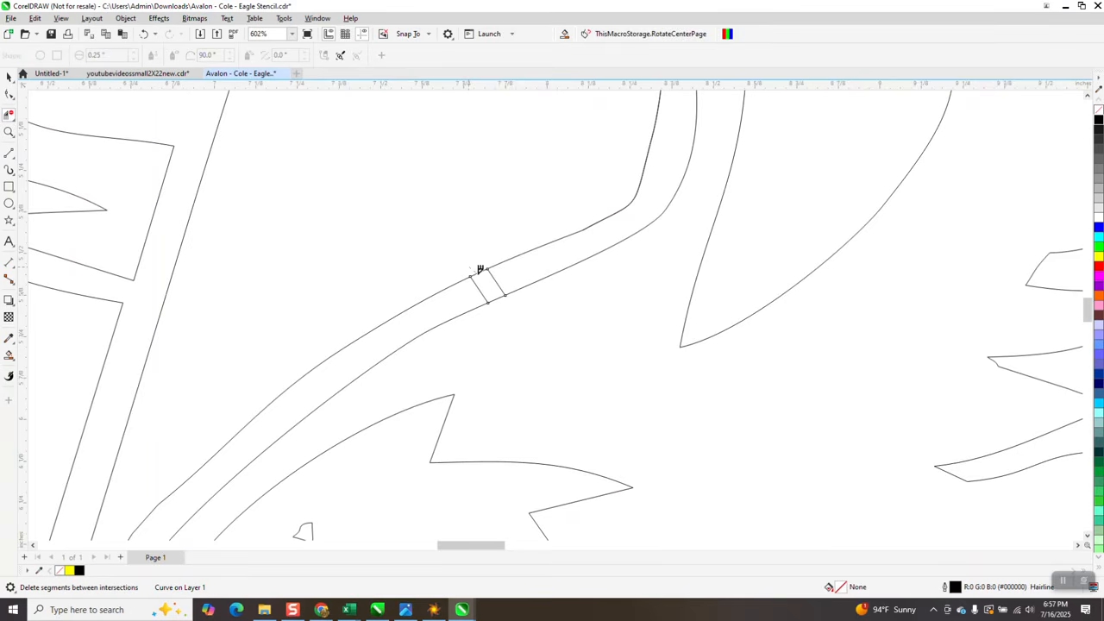
left_click_drag(481, 269, 507, 311)
Cut a bridge gap in the outline below the eagle's tail by deleting the slanted bar's overhanging ends and the outline segments between its sides
scroll(416, 230, "down", 2)
scroll(417, 227, "down", 3)
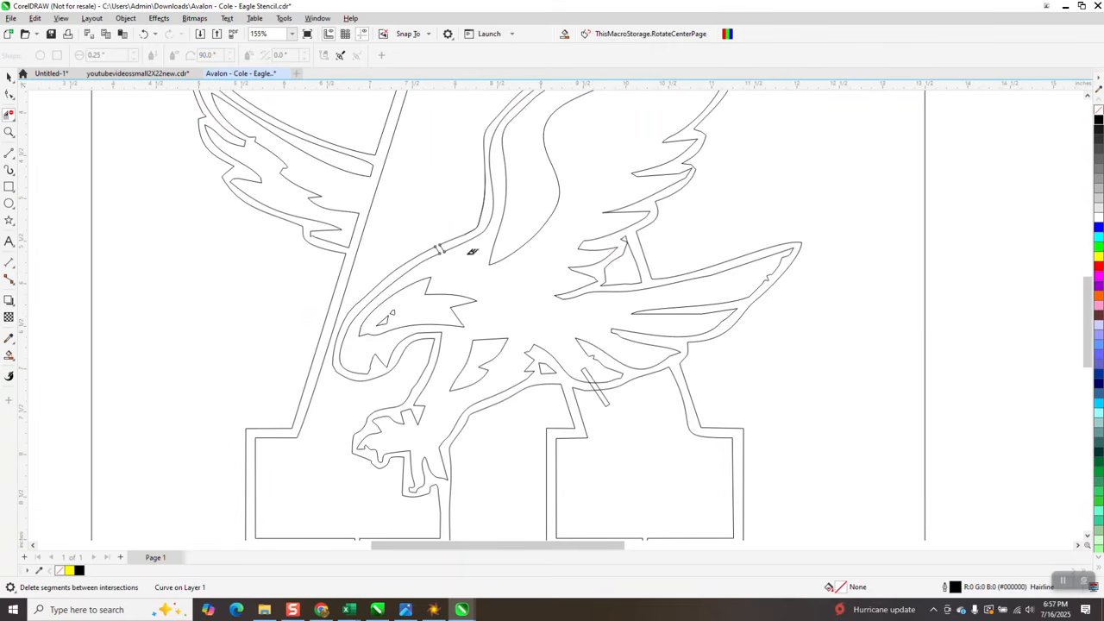
left_click(590, 373)
left_click(602, 392)
left_click(8, 132)
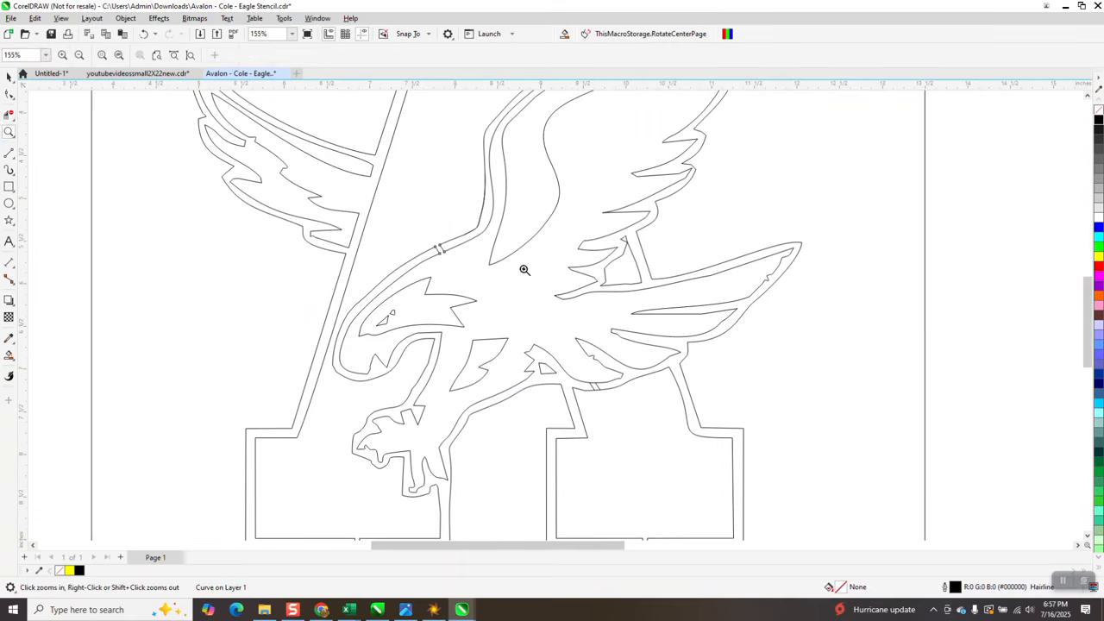
scroll(630, 416, "up", 4)
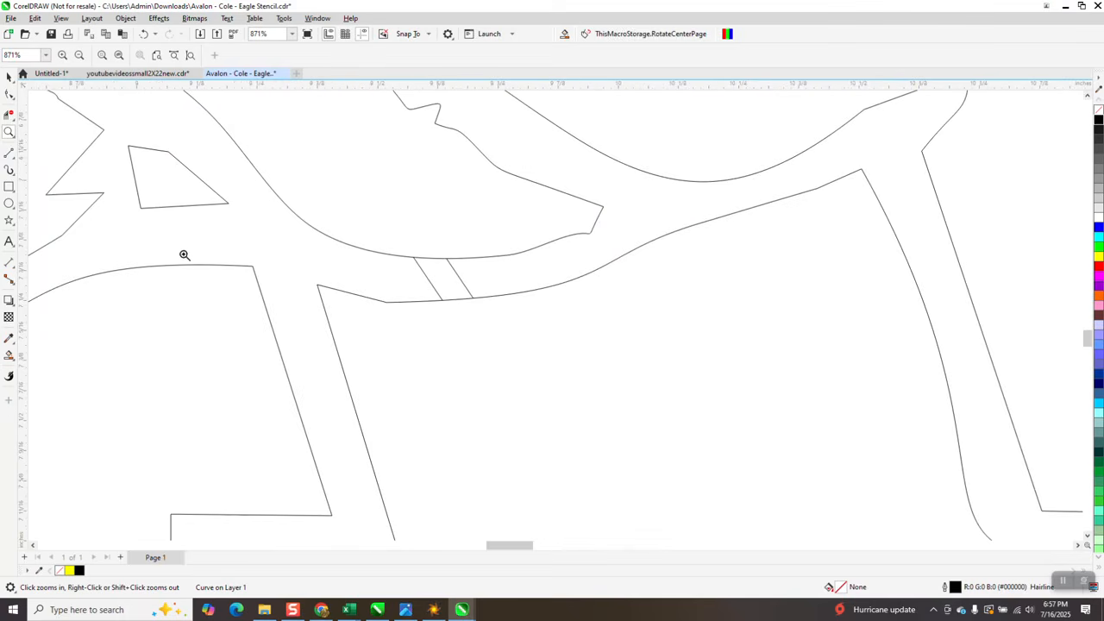
left_click(9, 115)
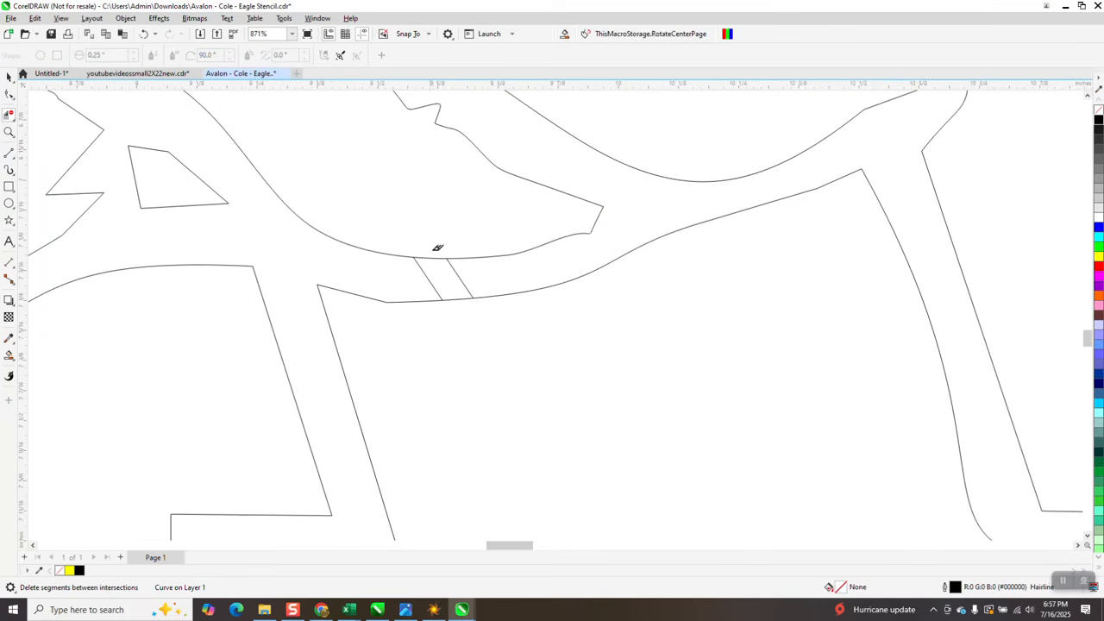
left_click(441, 257)
left_click(466, 299)
Test the stencil background with a Smart Fill in gold (#CC9933), and undo the fill
scroll(476, 321, "down", 4)
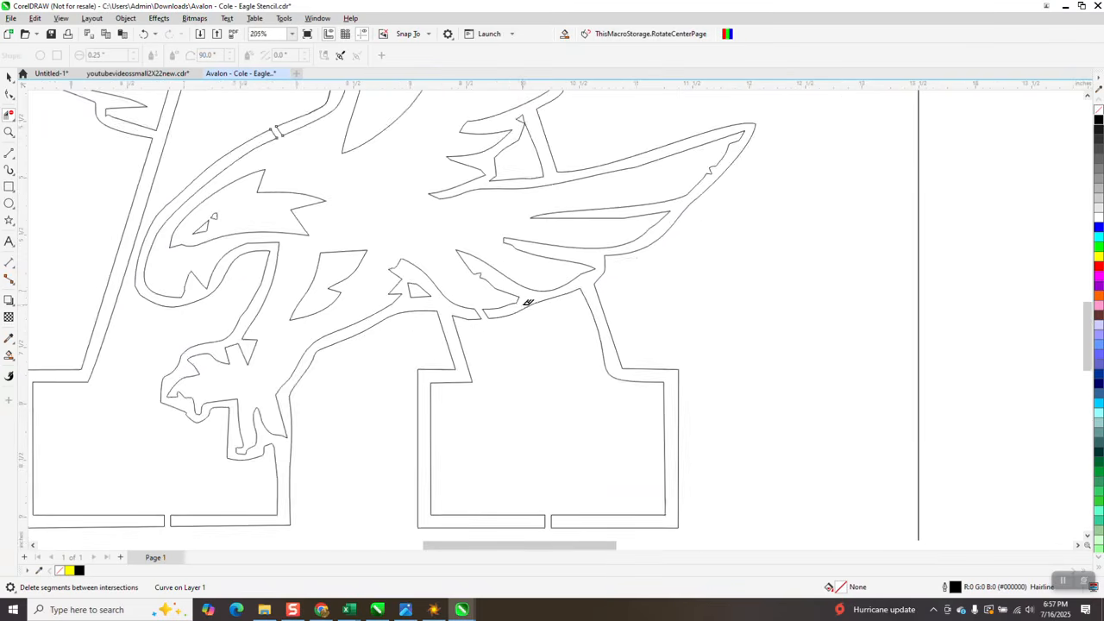
scroll(528, 303, "down", 2)
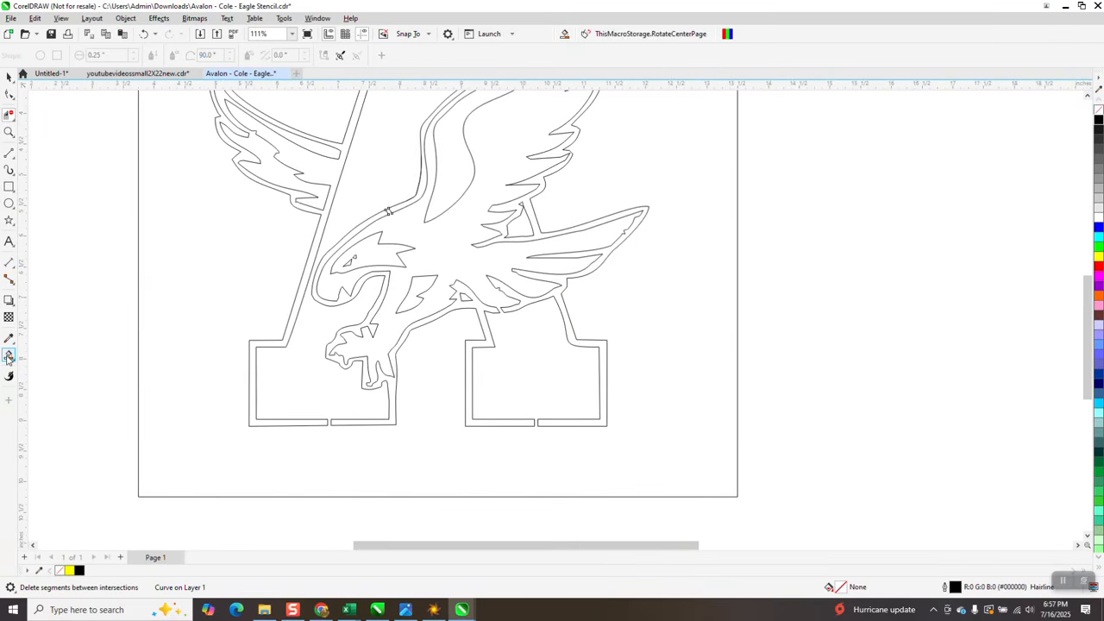
scroll(276, 456, "down", 2)
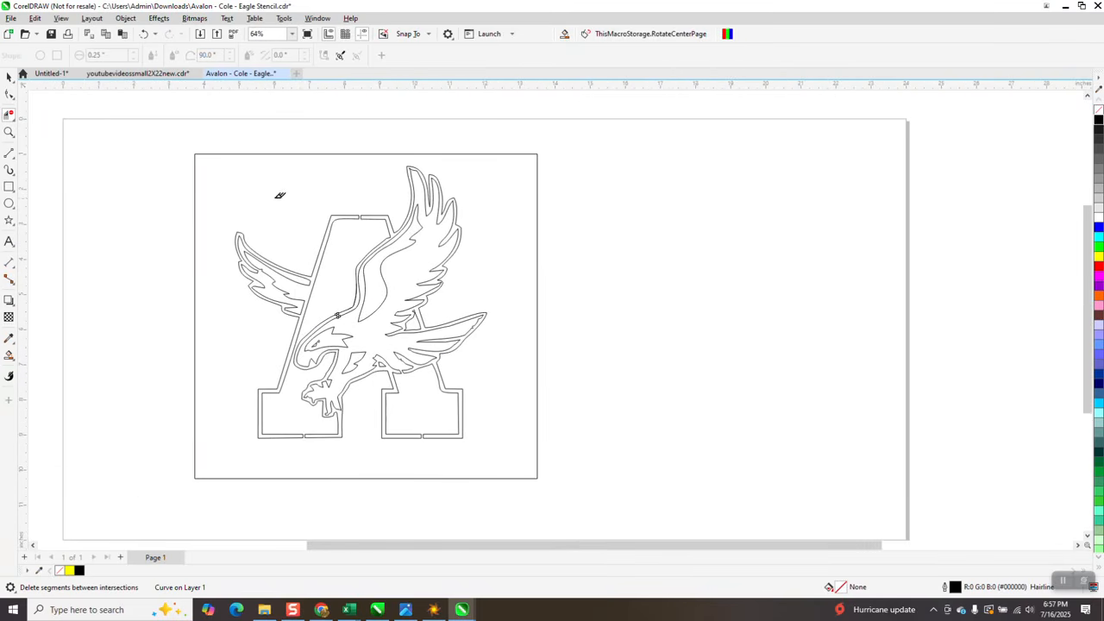
left_click(15, 362)
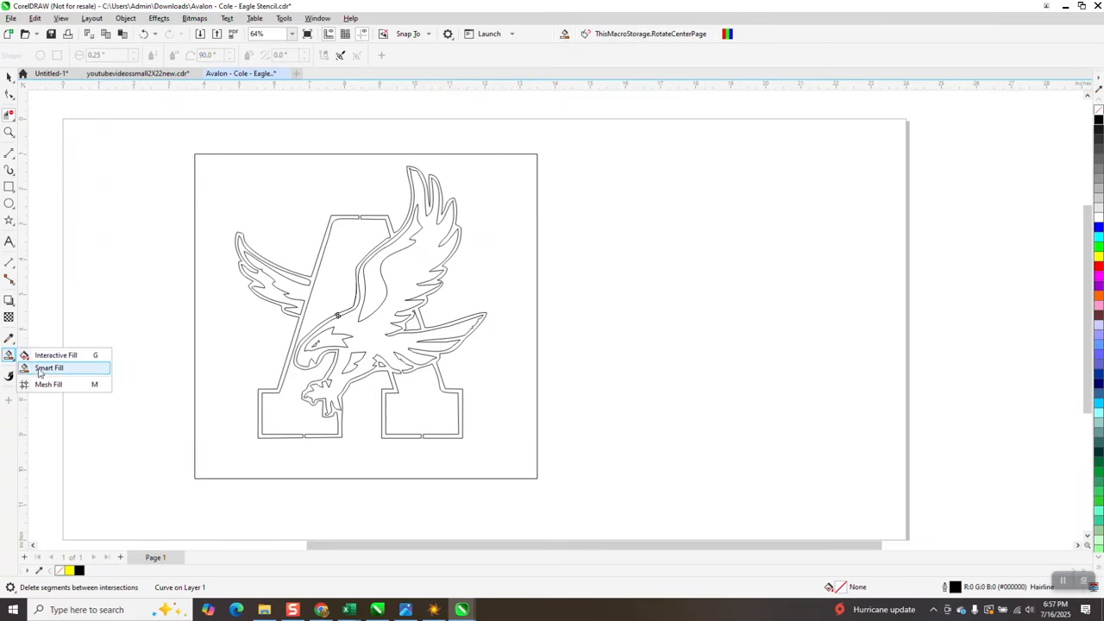
left_click(41, 369)
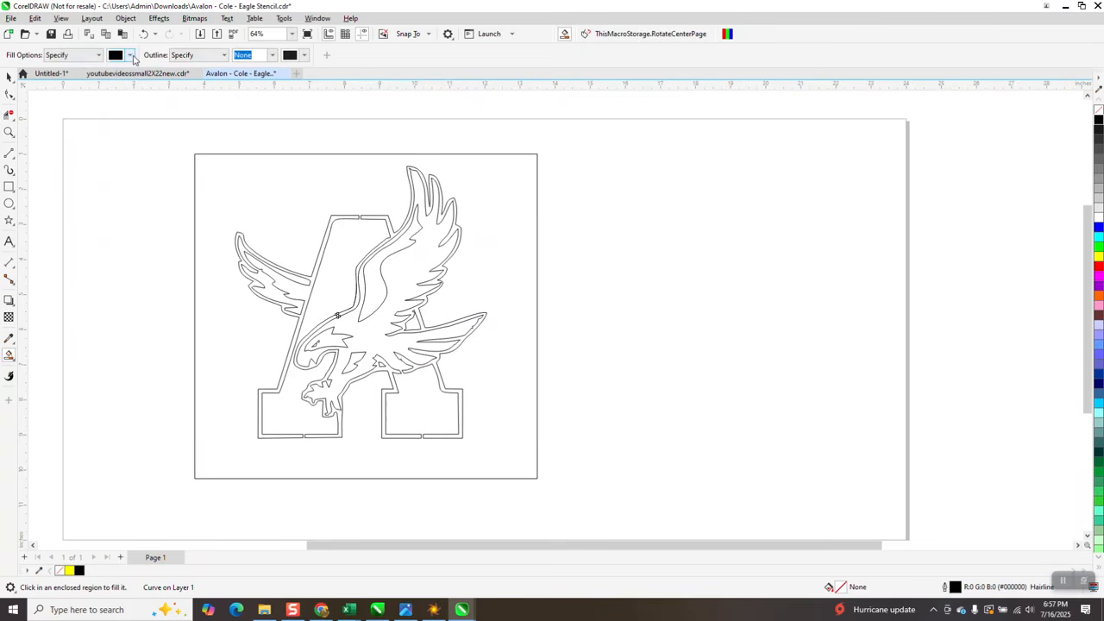
left_click(129, 55)
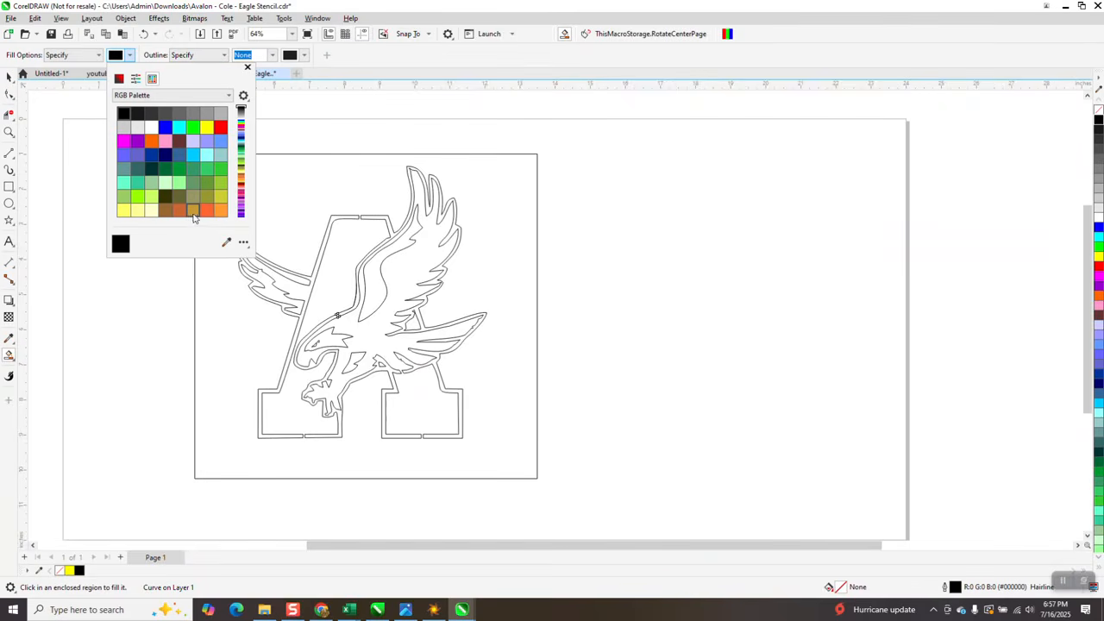
left_click(200, 211)
left_click(341, 233)
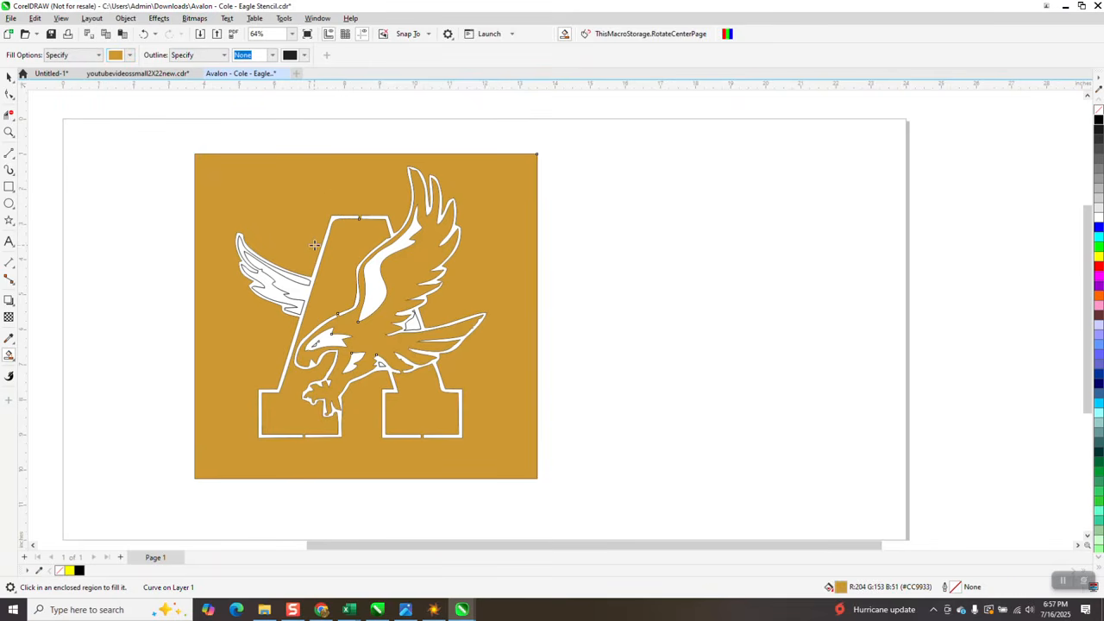
left_click(143, 34)
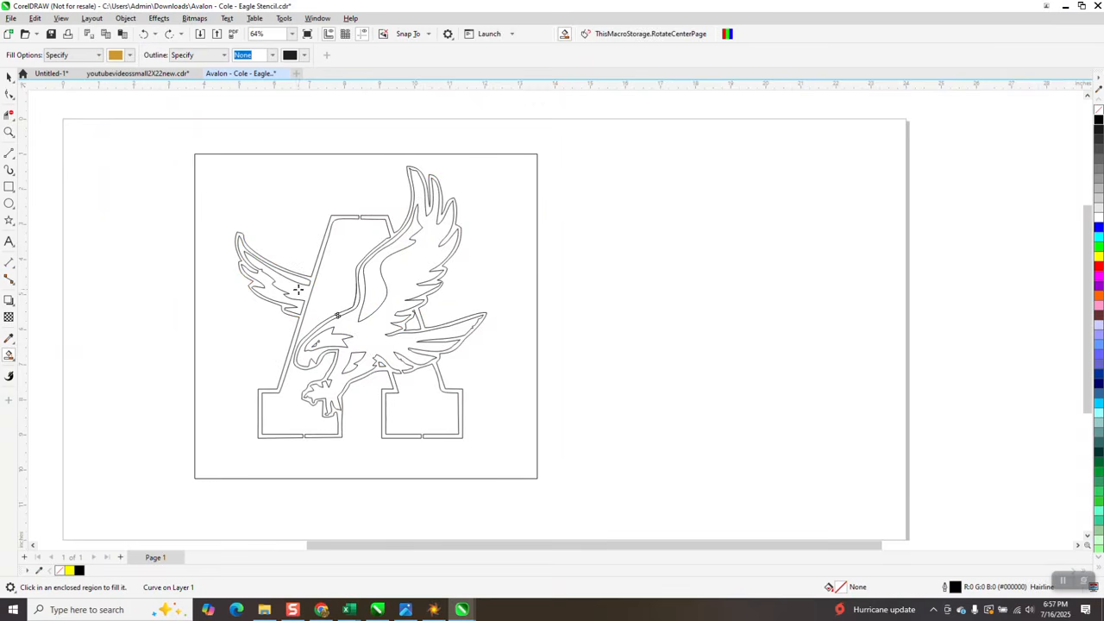
Inspect the small wing beside the letter A, and repeat the gold Smart Fill test on the background, undoing it
left_click(10, 132)
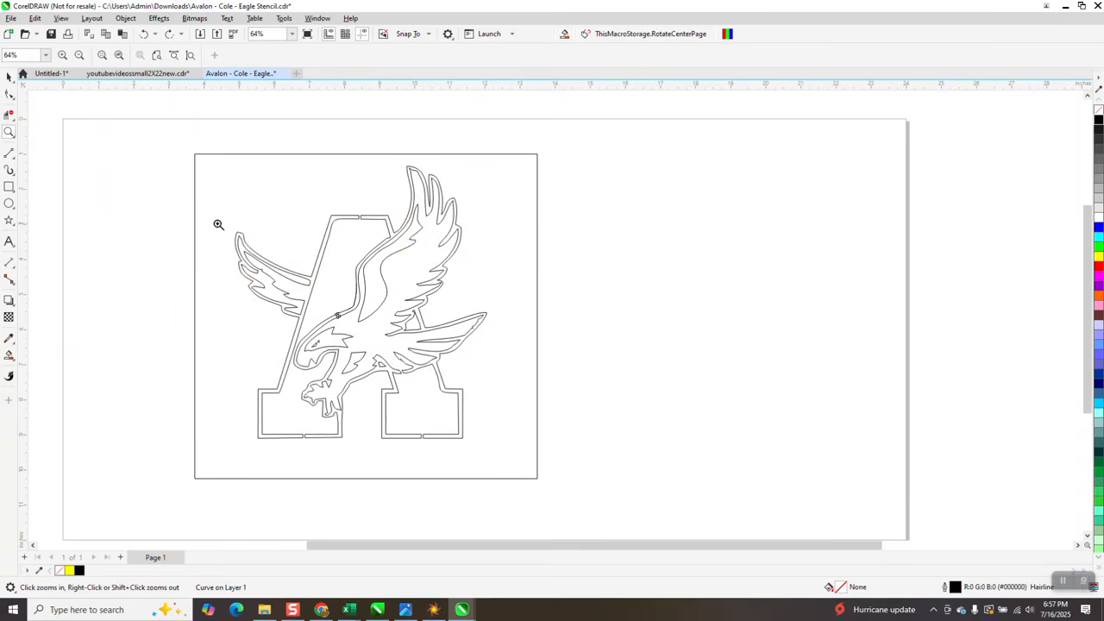
left_click_drag(217, 225, 333, 325)
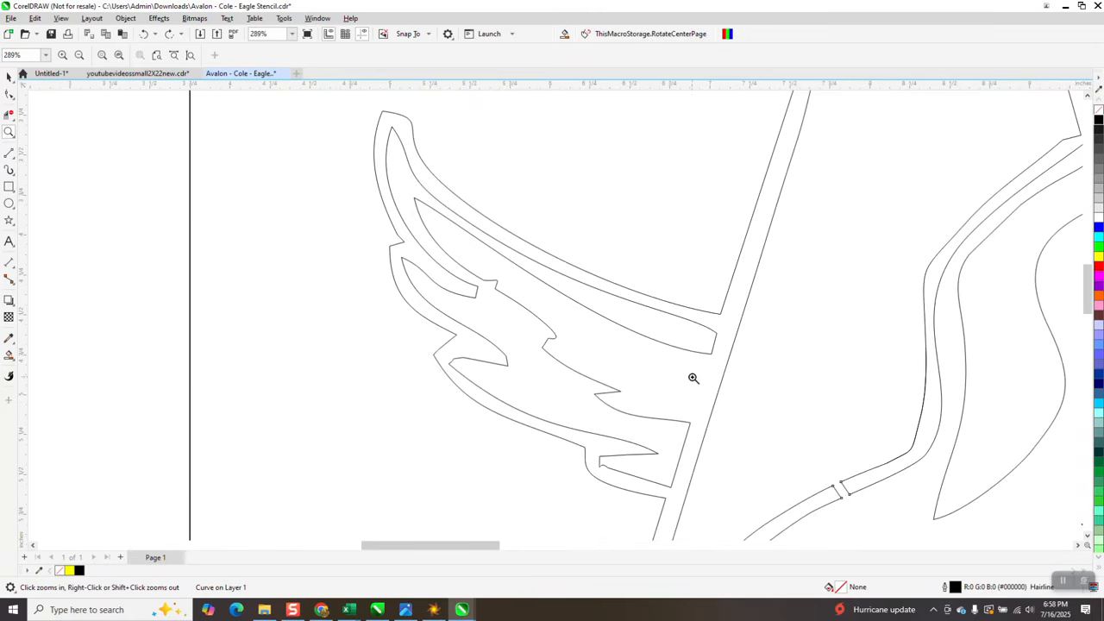
scroll(601, 355, "down", 3)
scroll(601, 319, "down", 2)
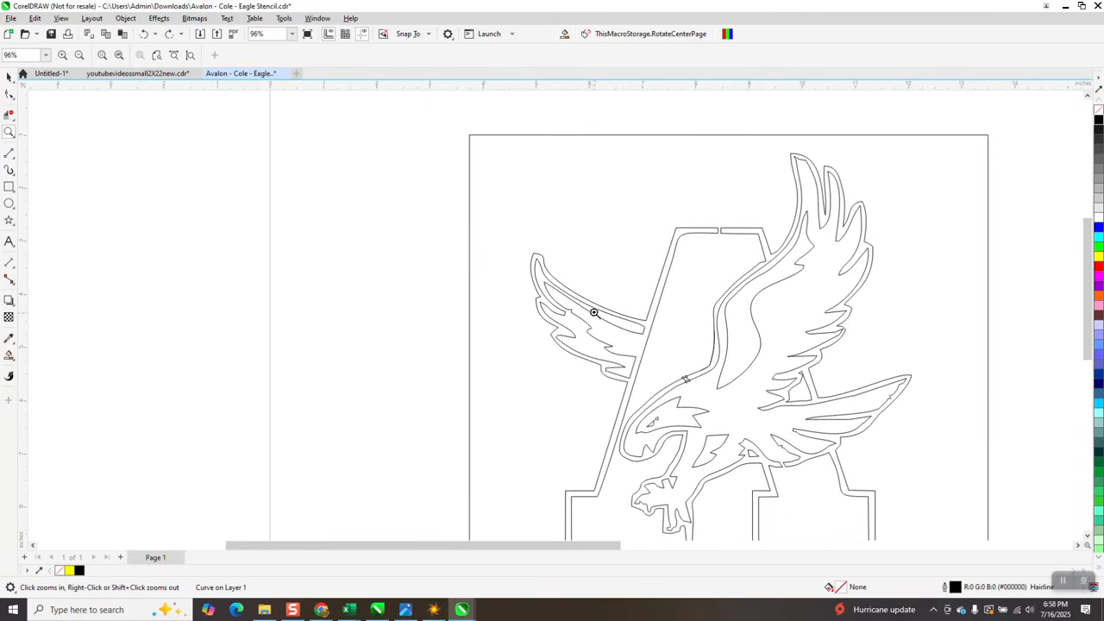
scroll(163, 220, "down", 1)
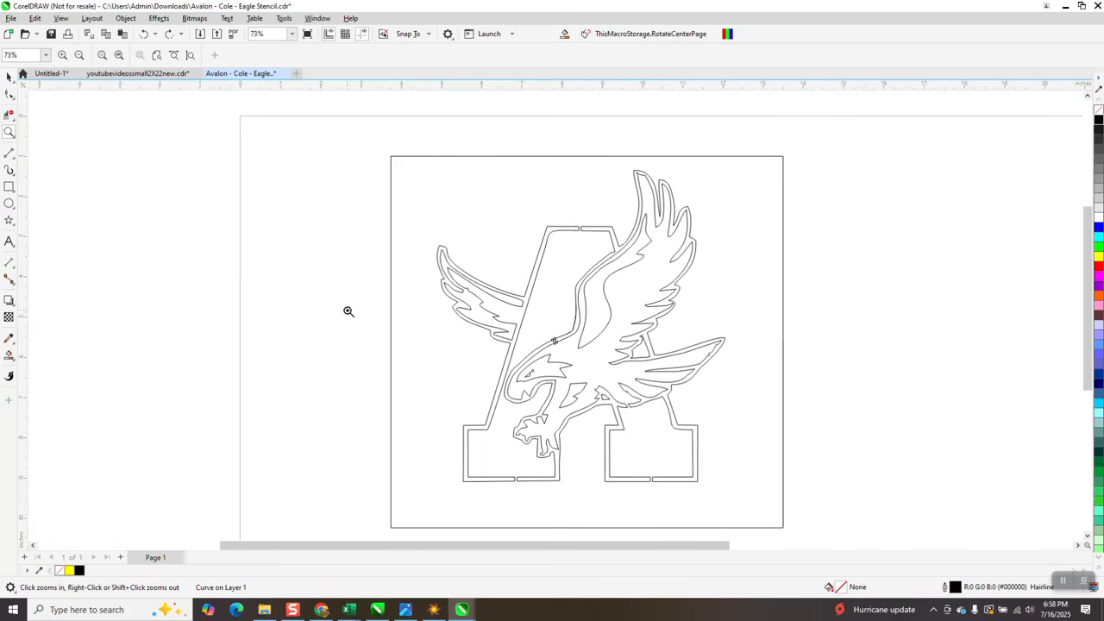
left_click(9, 355)
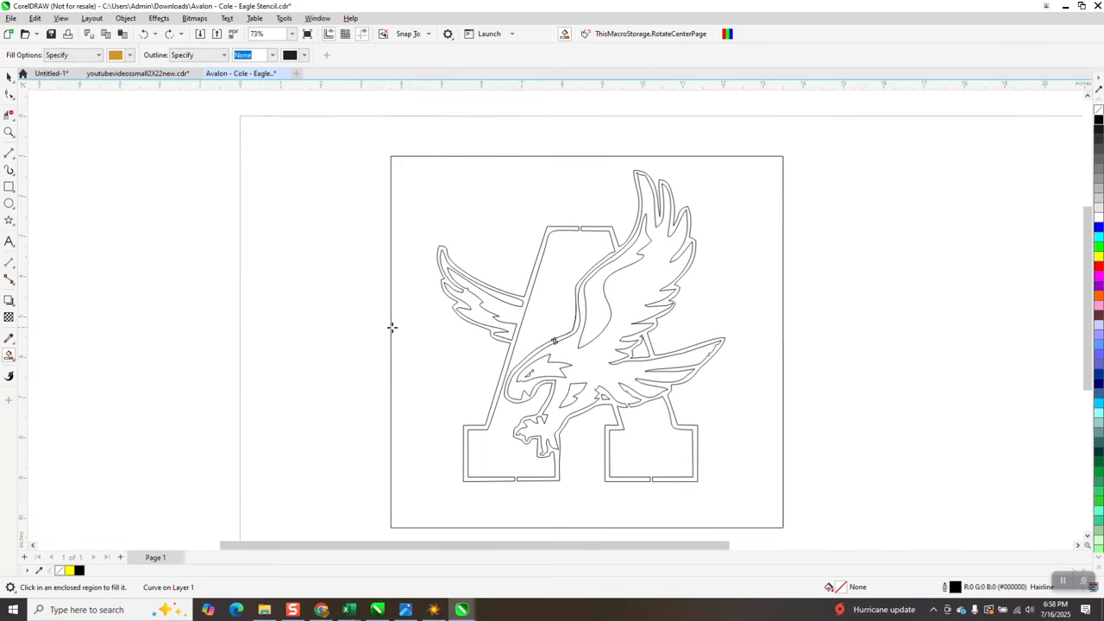
left_click(406, 325)
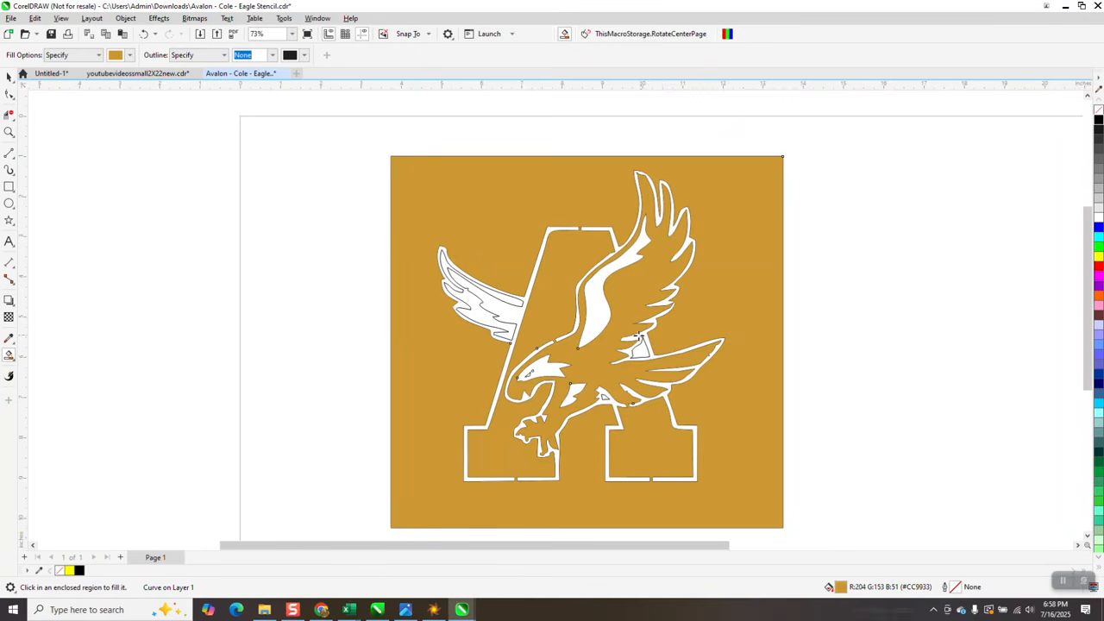
left_click(145, 35)
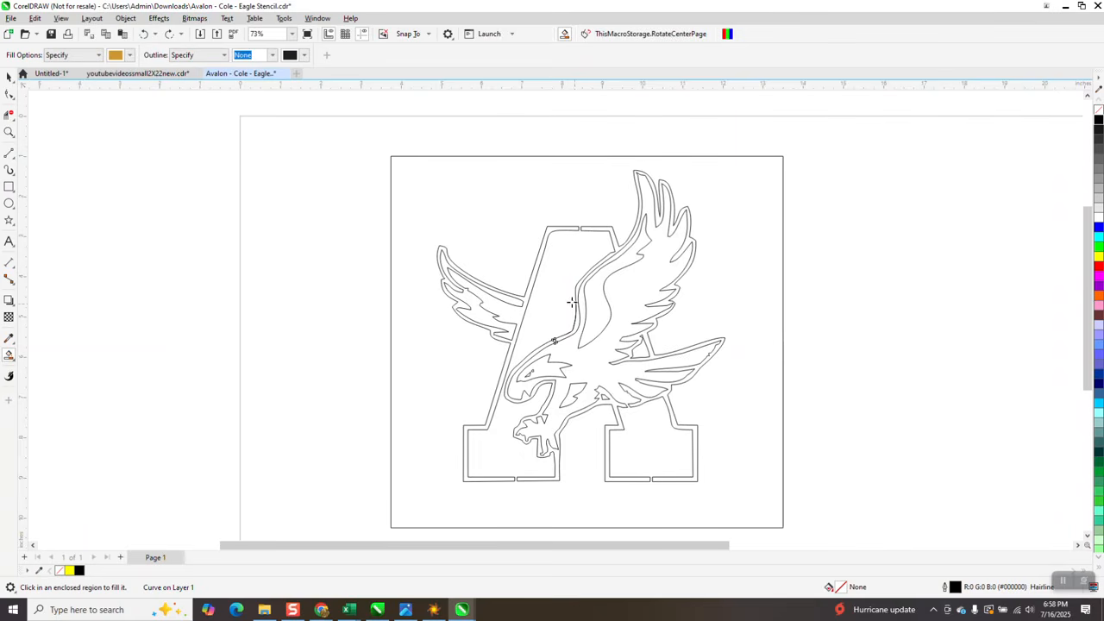
Draw a slanted 2-point line about 0.37 inches long across the outline bands along the raised wing's inner edge, with a 4.0 pt outline width
left_click(9, 132)
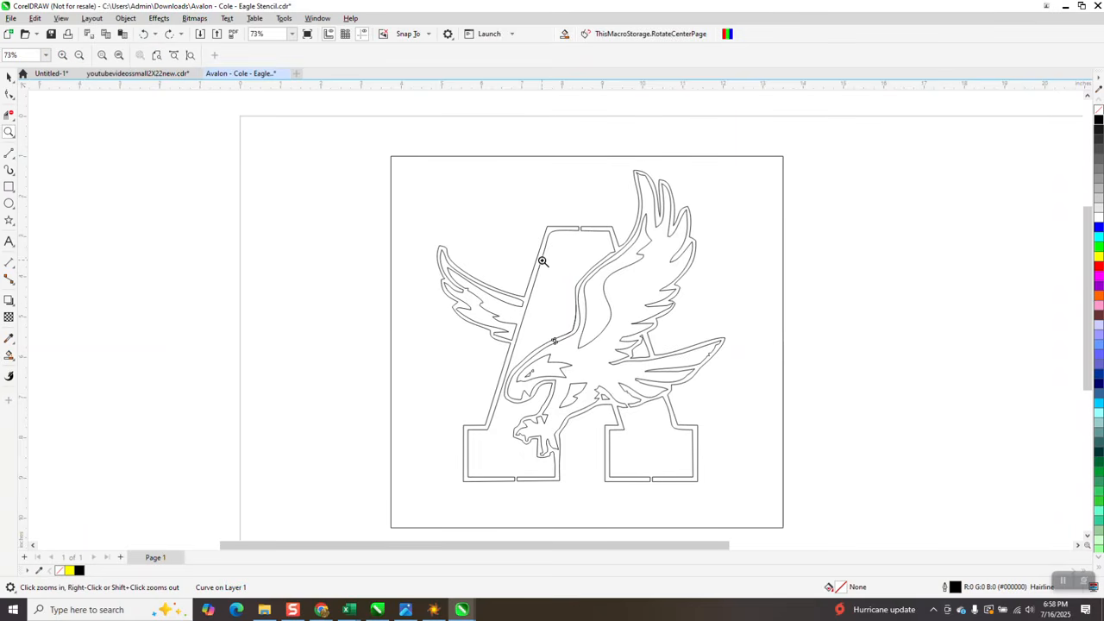
left_click_drag(541, 263, 666, 327)
left_click(9, 154)
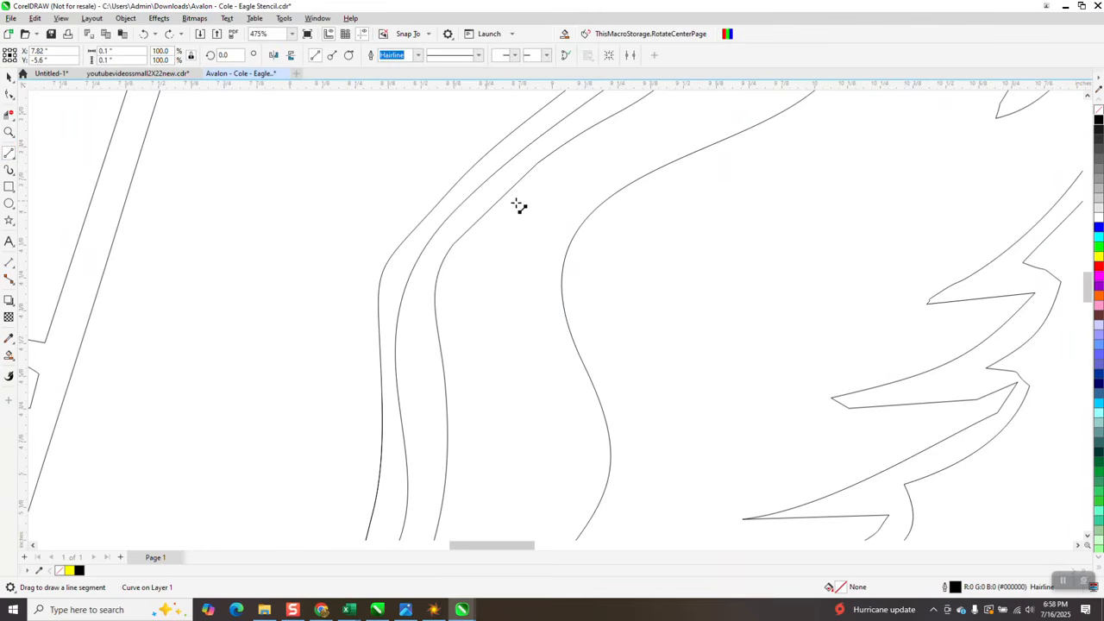
scroll(485, 207, "down", 1)
scroll(486, 207, "down", 2)
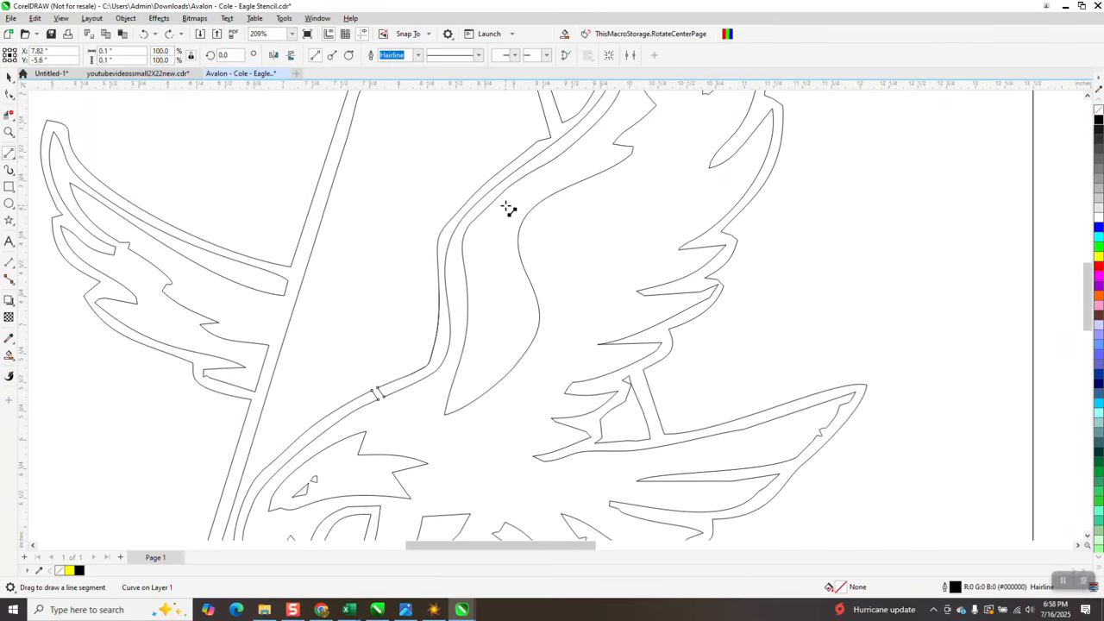
left_click_drag(505, 203, 469, 180)
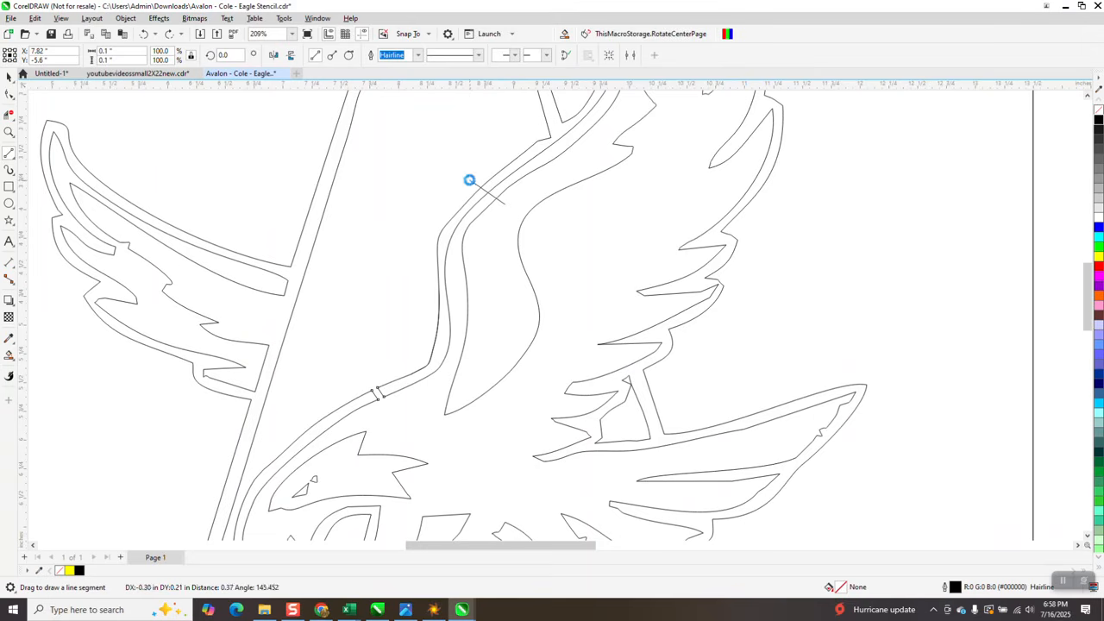
left_click(418, 54)
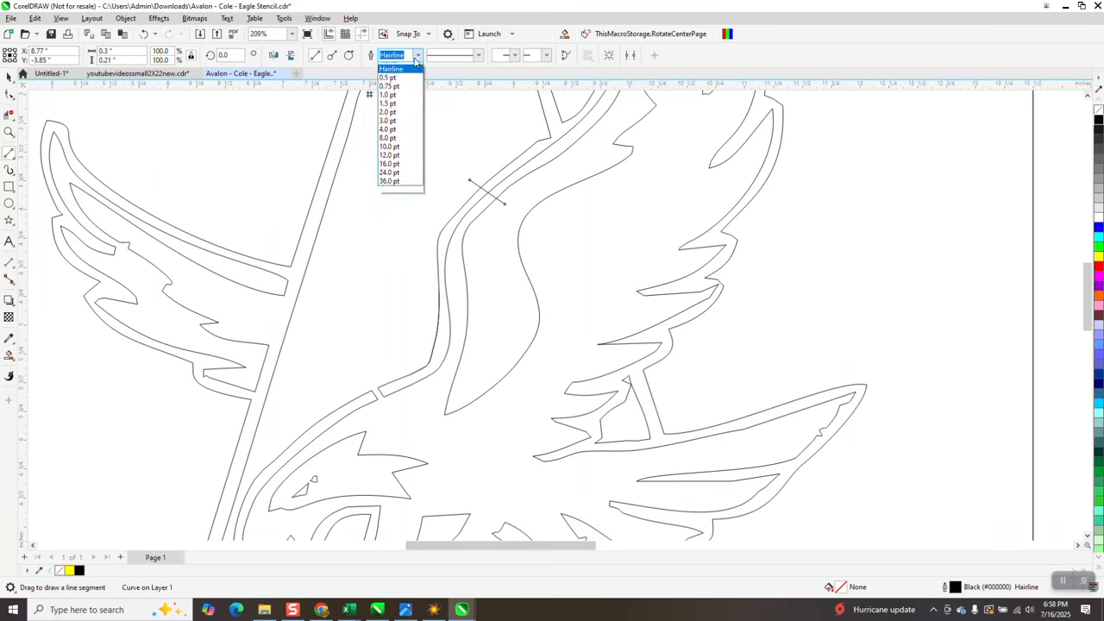
left_click(388, 136)
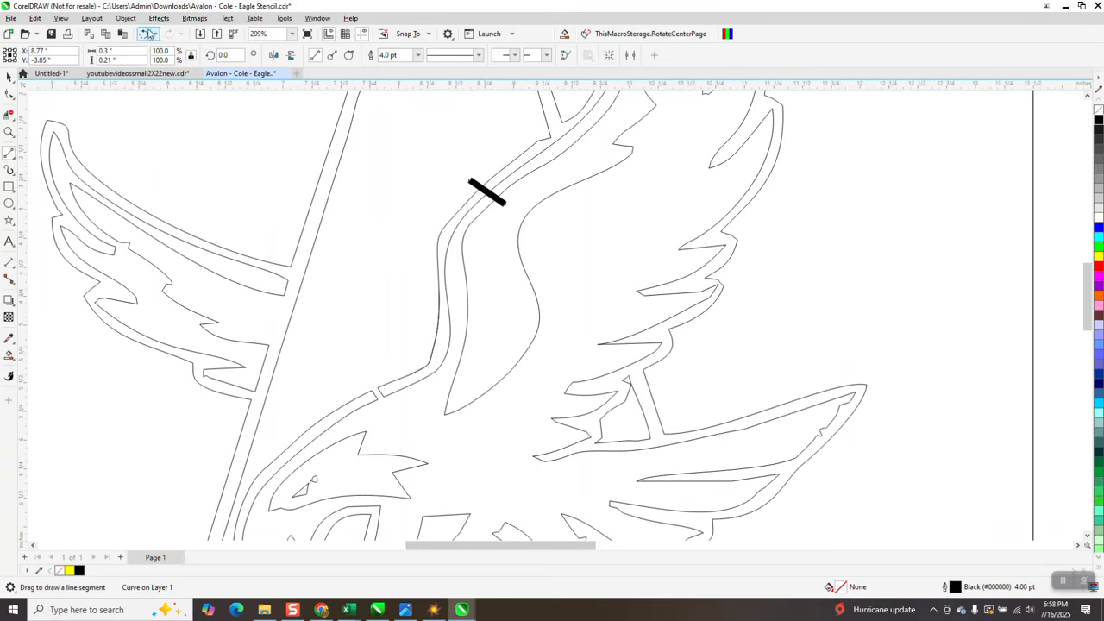
Convert the wing line's outline to an object, remove its fill and give it a black hairline outline
left_click(125, 19)
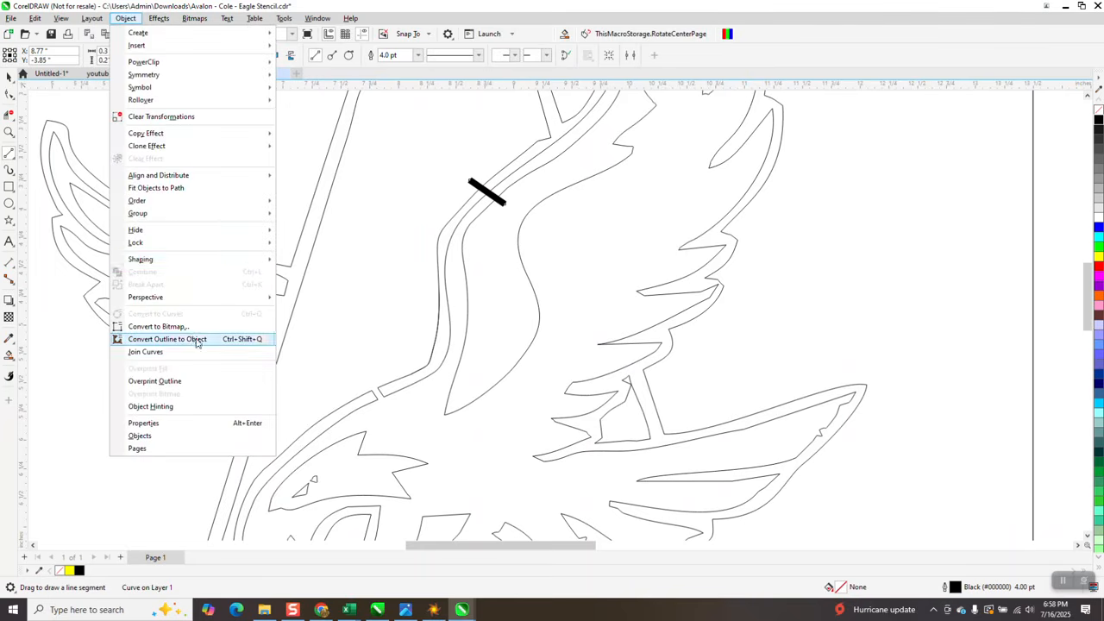
left_click(195, 343)
left_click(1099, 110)
right_click(1099, 120)
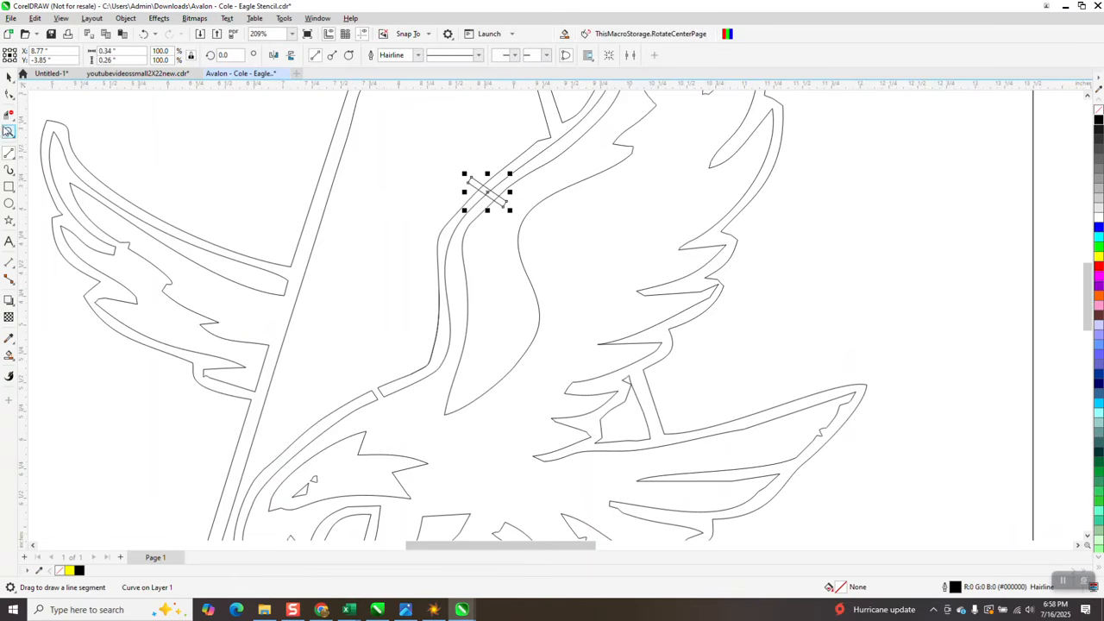
Cut a bridge gap in the raised wing's outline by deleting the bar's overhanging ends and the outline segments between its sides
left_click(9, 131)
left_click_drag(394, 153, 587, 243)
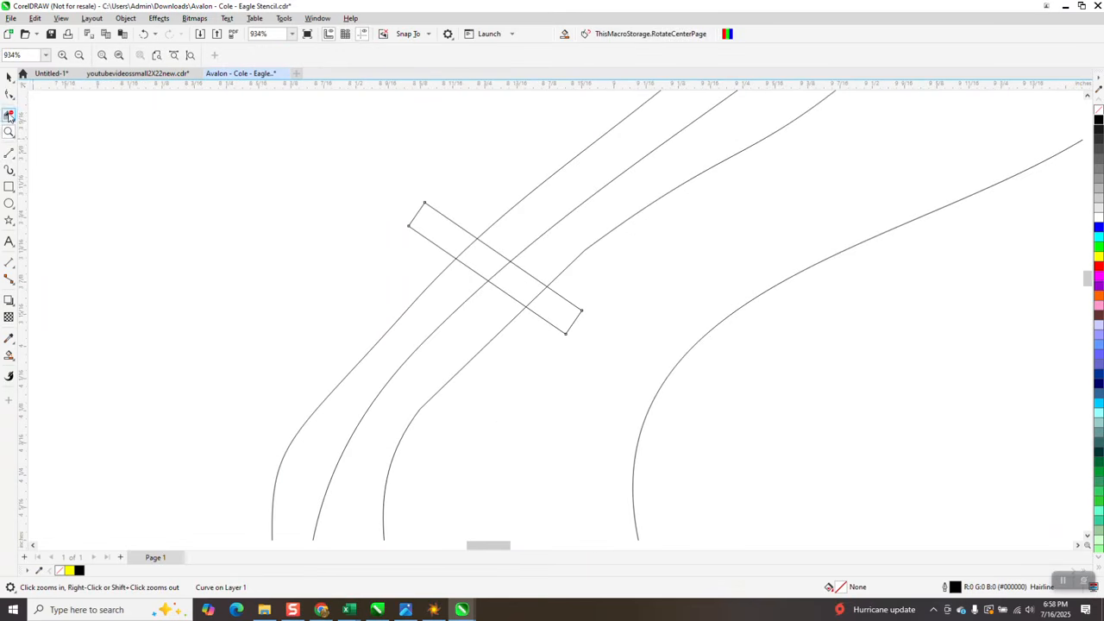
left_click(9, 114)
left_click(576, 322)
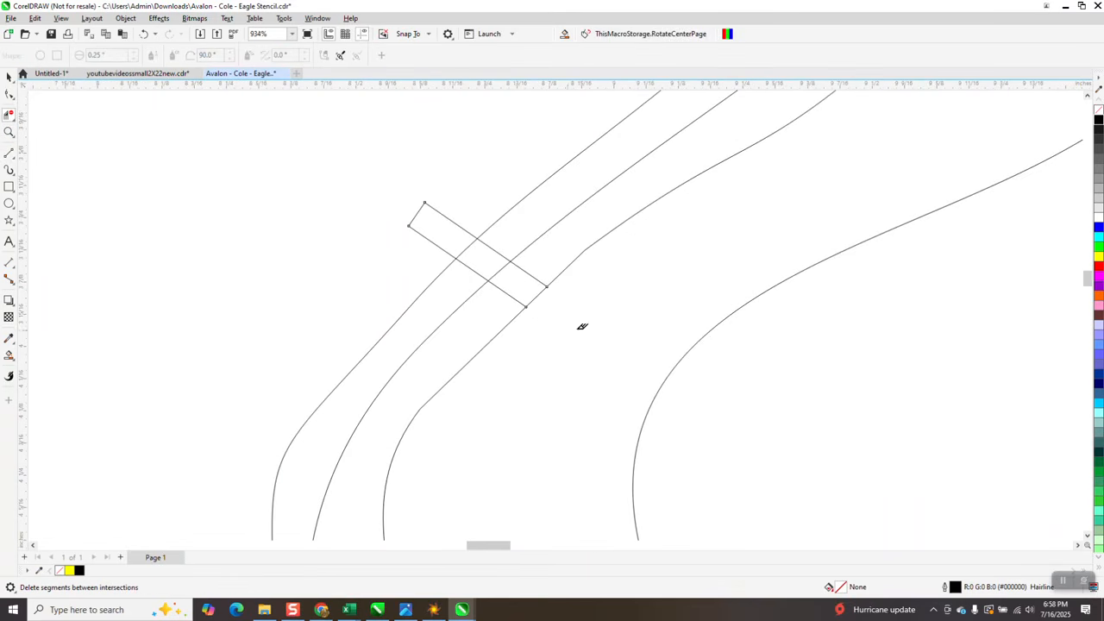
left_click(451, 221)
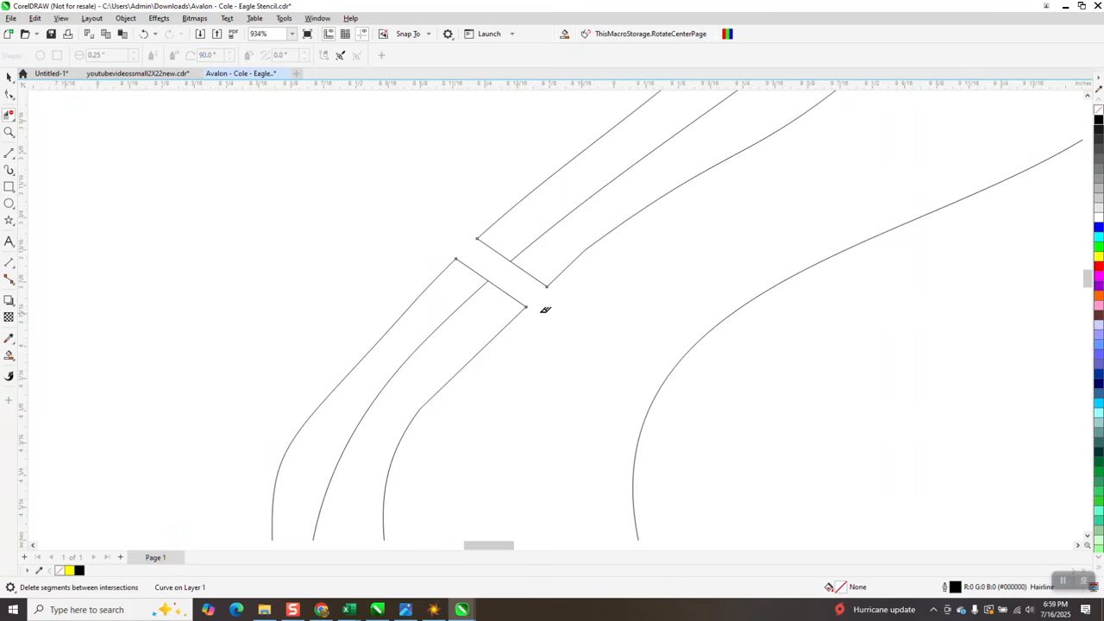
Try deleting the gap's side edges between the middle and inner wing lines, and undo the deletion
scroll(544, 308, "down", 2)
scroll(559, 282, "down", 1)
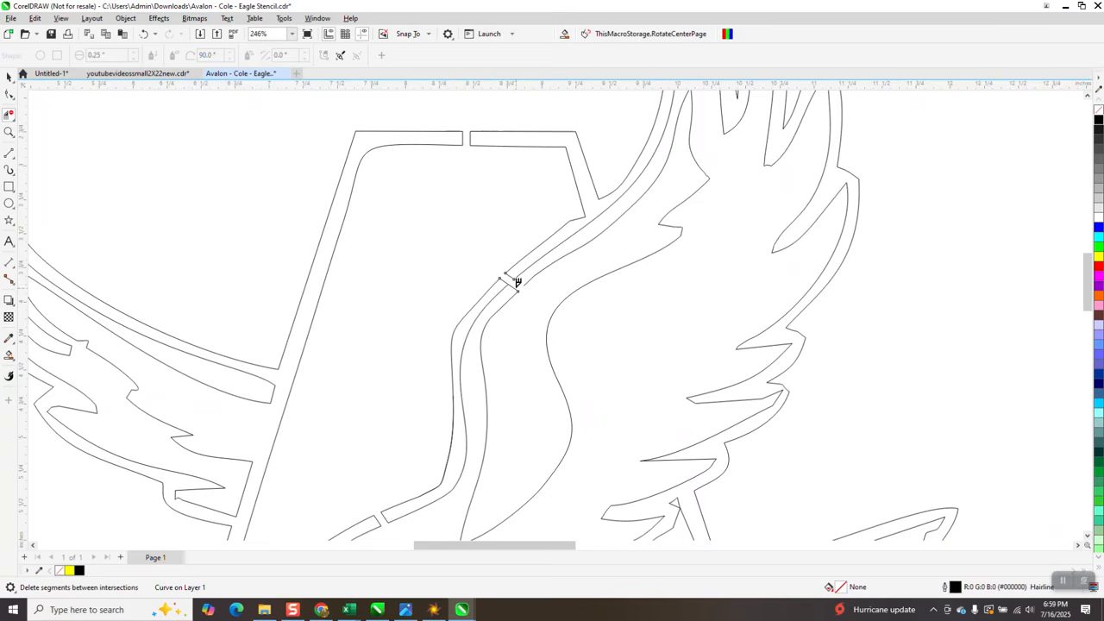
left_click(518, 284)
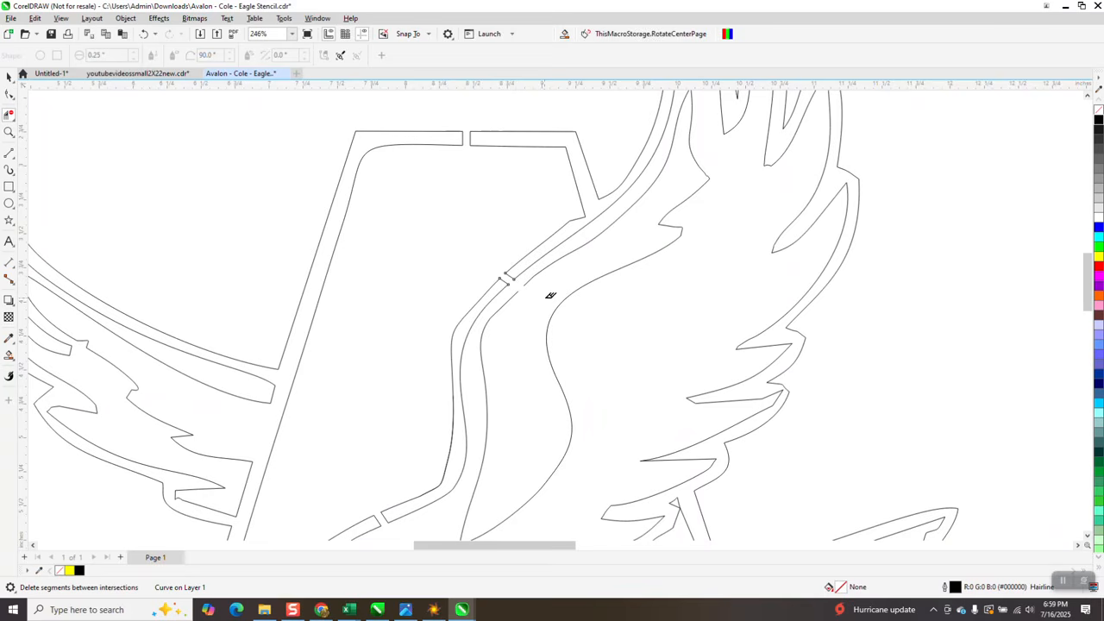
left_click(146, 34)
Test the outline band beside the gap at the letter A's top edge with a gold Smart Fill, and undo it
left_click(10, 355)
left_click(518, 144)
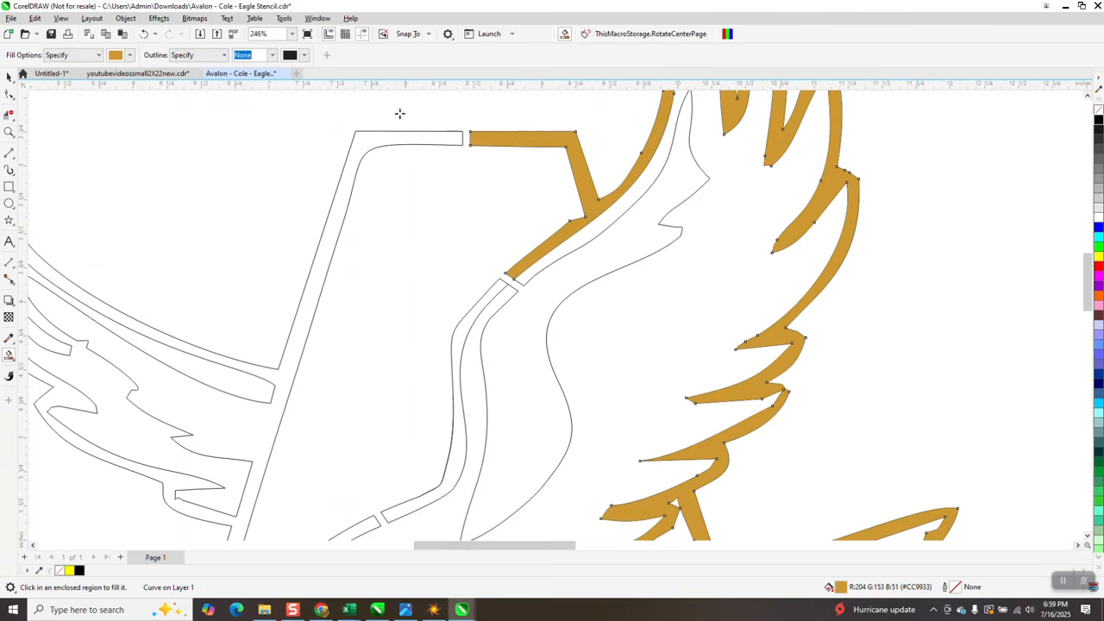
left_click(144, 34)
scroll(350, 152, "down", 1)
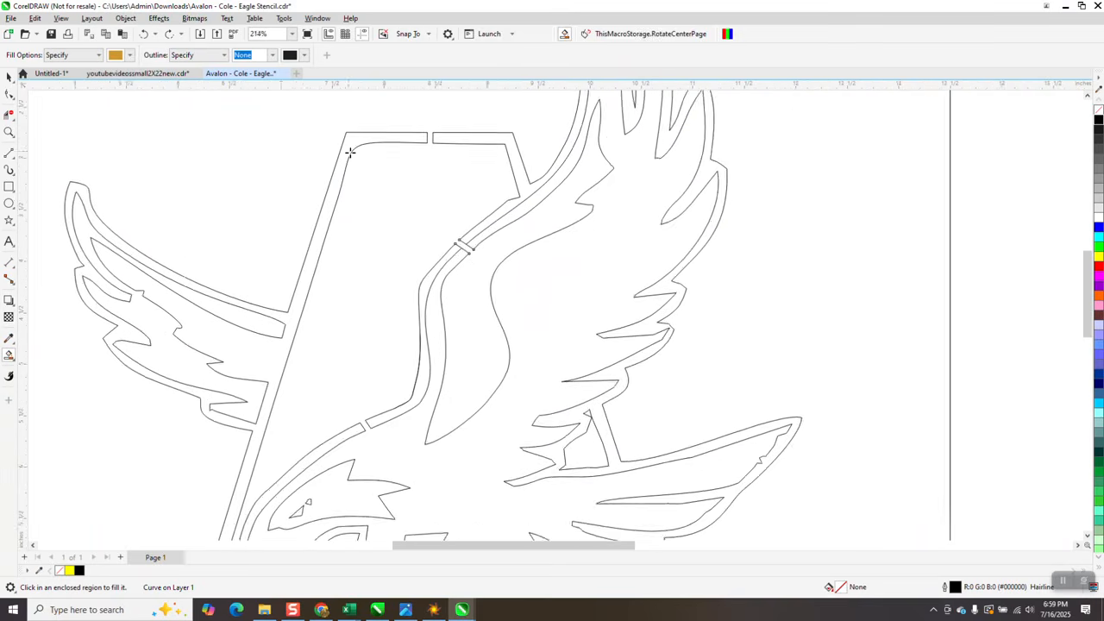
scroll(350, 152, "down", 2)
scroll(424, 174, "down", 3)
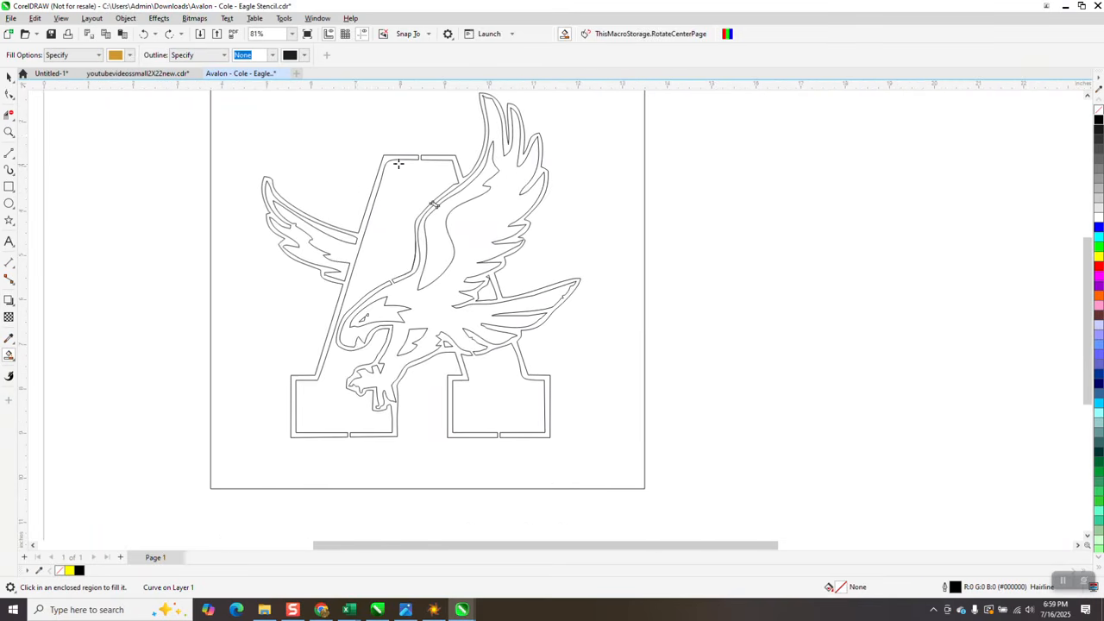
Test the background around the letter A with a gold Smart Fill, undo it, and inspect the gap in the raised wing's outline
left_click(358, 130)
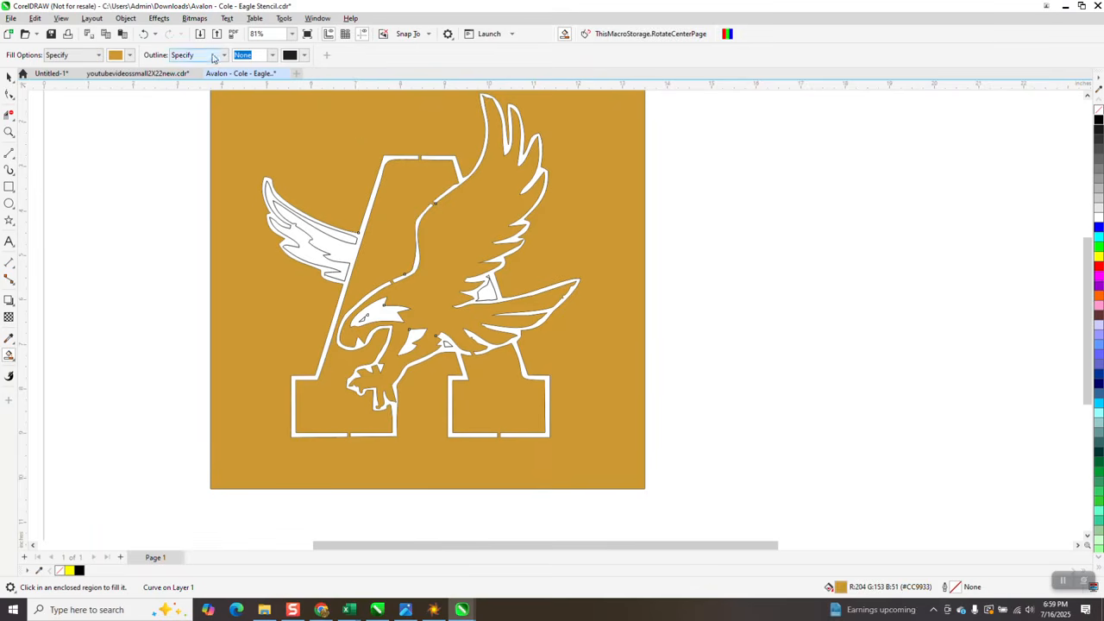
left_click(145, 34)
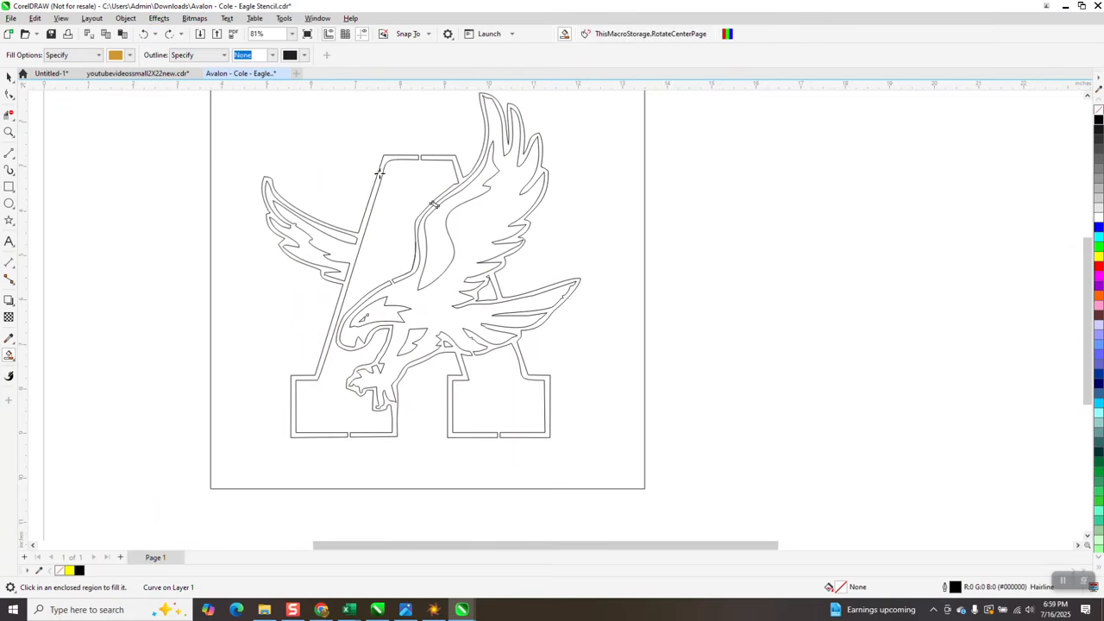
left_click(8, 132)
left_click_drag(391, 197, 485, 234)
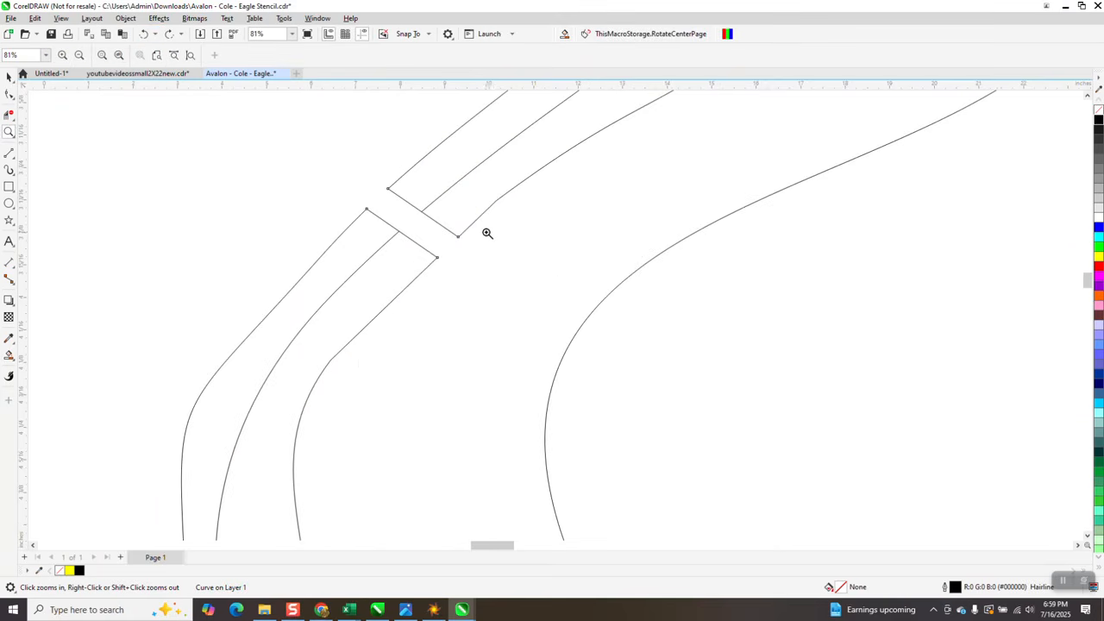
scroll(446, 257, "down", 5)
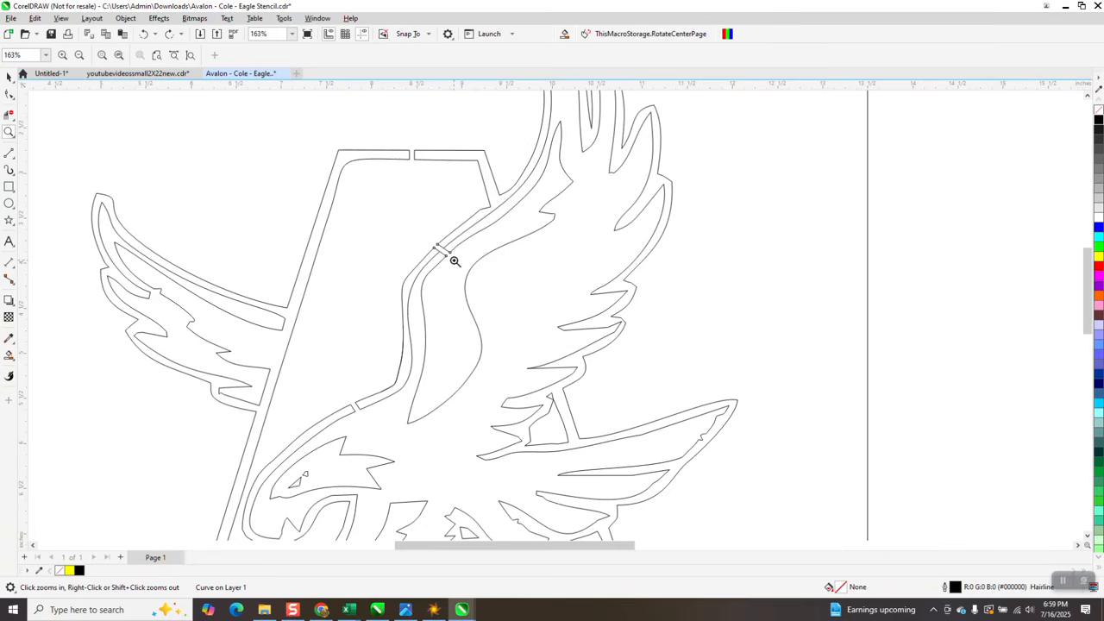
Undo the raised wing's bridge gap cuts until the complete narrow bar crosses all three wing lines again
left_click(146, 35)
left_click_drag(424, 232, 481, 283)
right_click(475, 242)
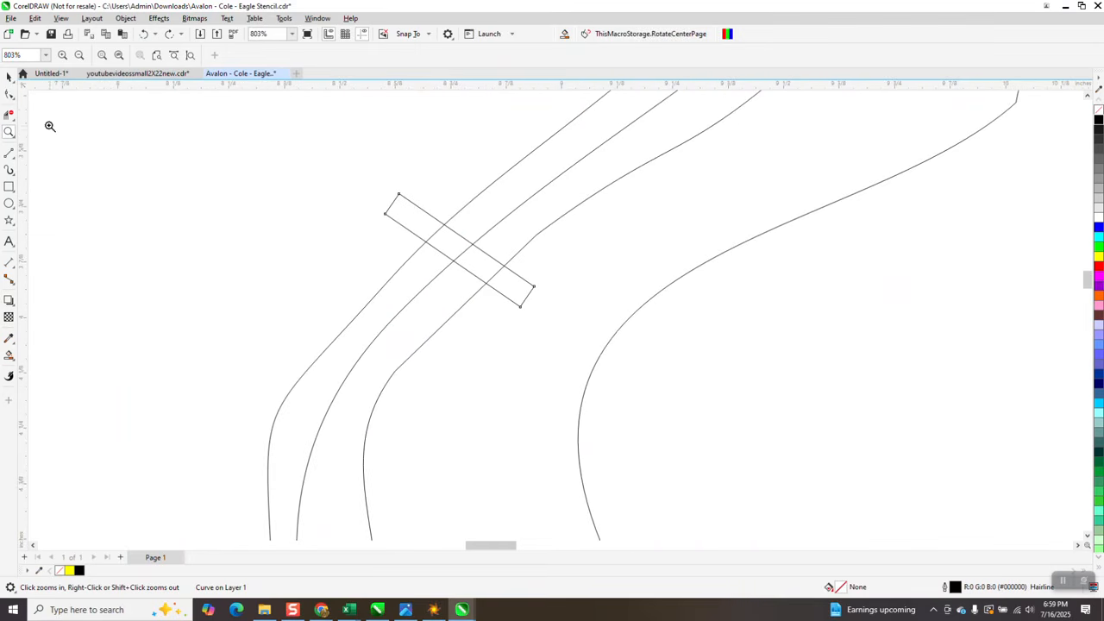
Move the bar's outer end nodes between the wing's outer and middle lines, and delete both overhanging bar ends
left_click(9, 94)
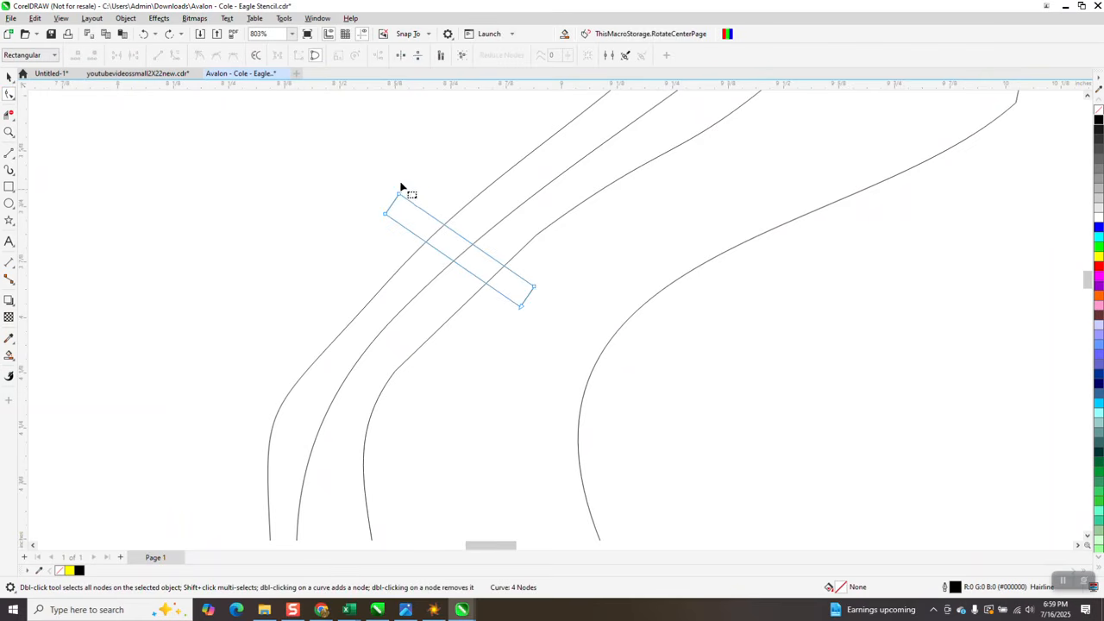
left_click_drag(385, 214, 446, 255)
left_click(10, 114)
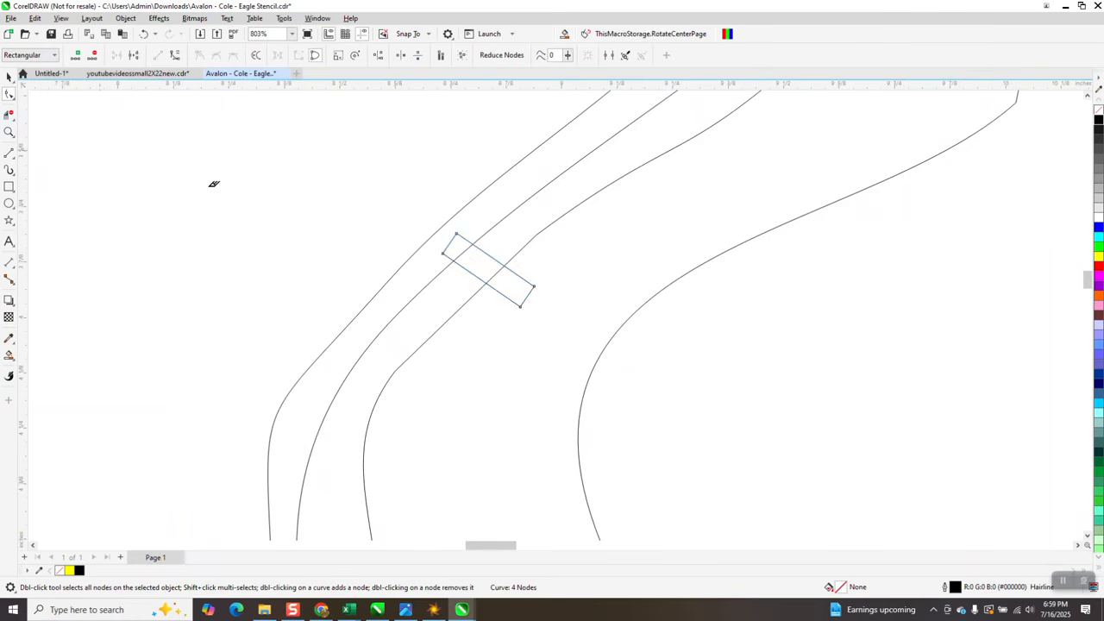
left_click(450, 240)
left_click(525, 280)
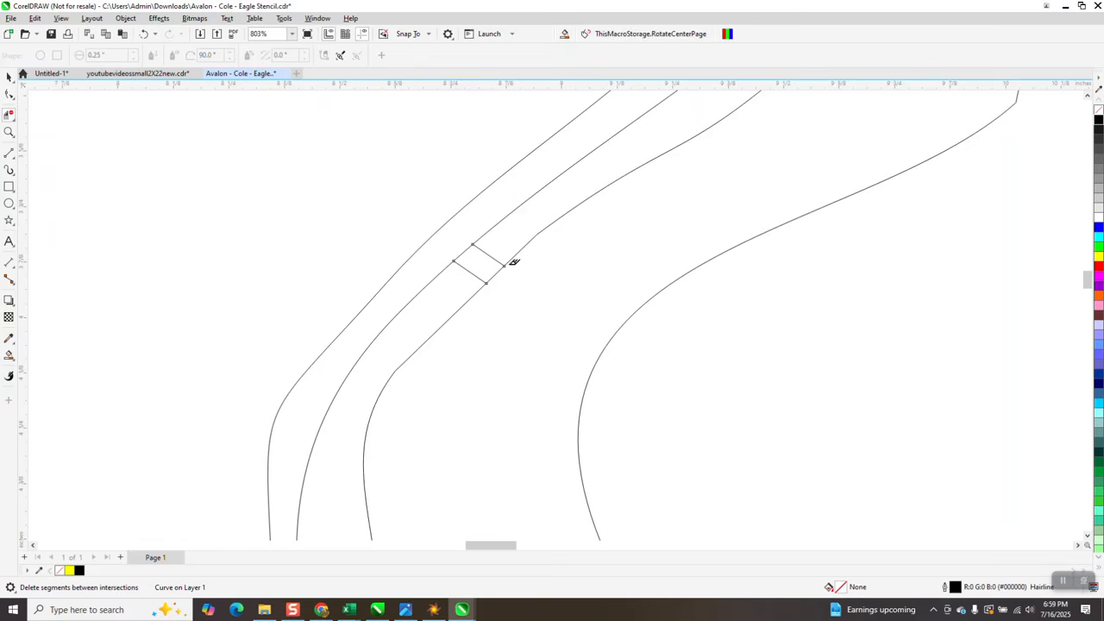
Try deleting the bar's two side edges between the middle and inner wing lines, and undo both deletions
left_click(491, 257)
left_click(473, 274)
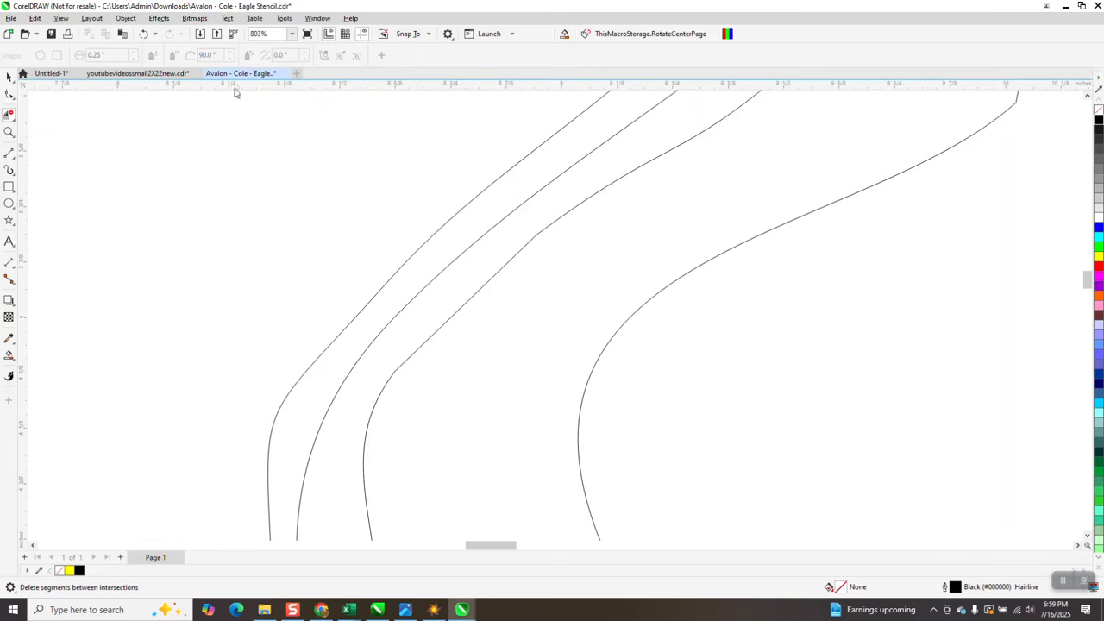
left_click(146, 34)
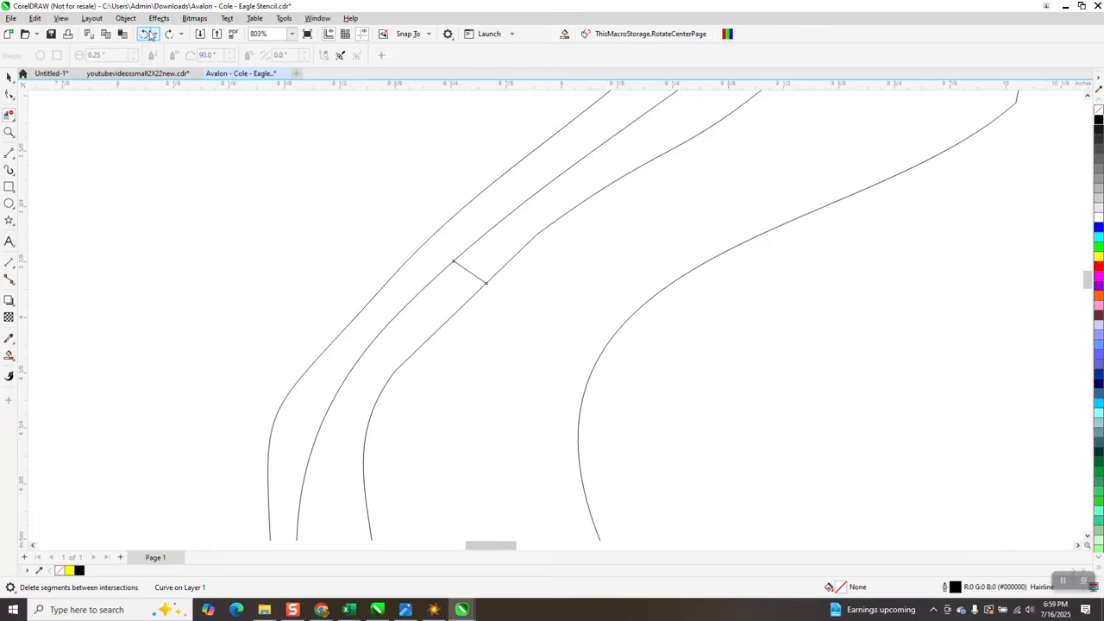
left_click(148, 34)
Delete the middle and inner wing line segments between the bar's sides to open the bridge gap
left_click(499, 268)
scroll(423, 242, "down", 3)
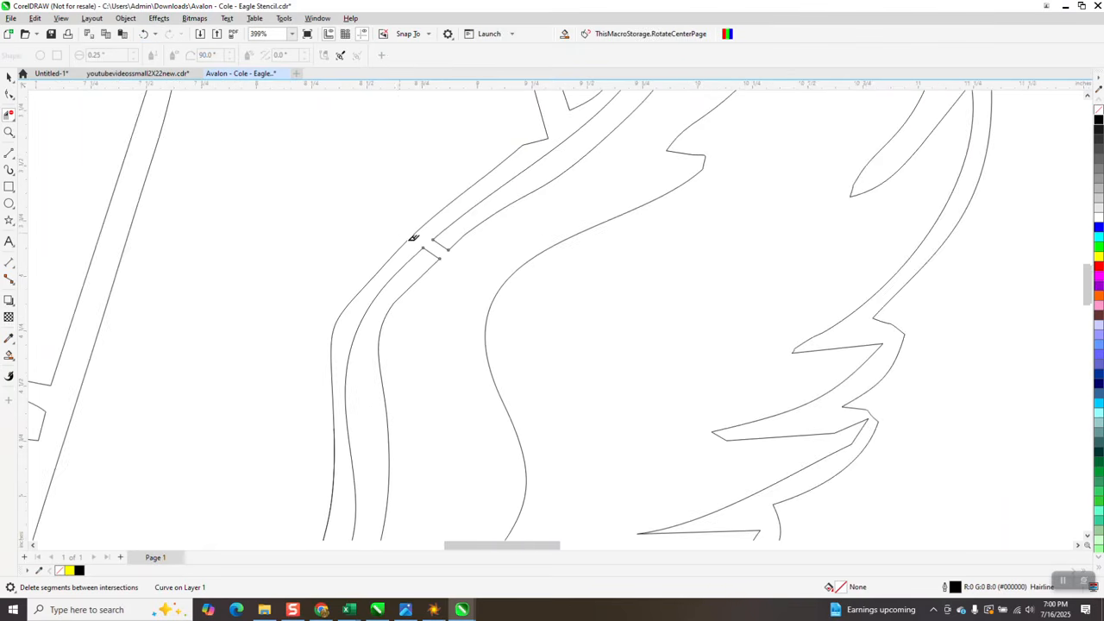
scroll(412, 239, "down", 1)
scroll(440, 276, "down", 2)
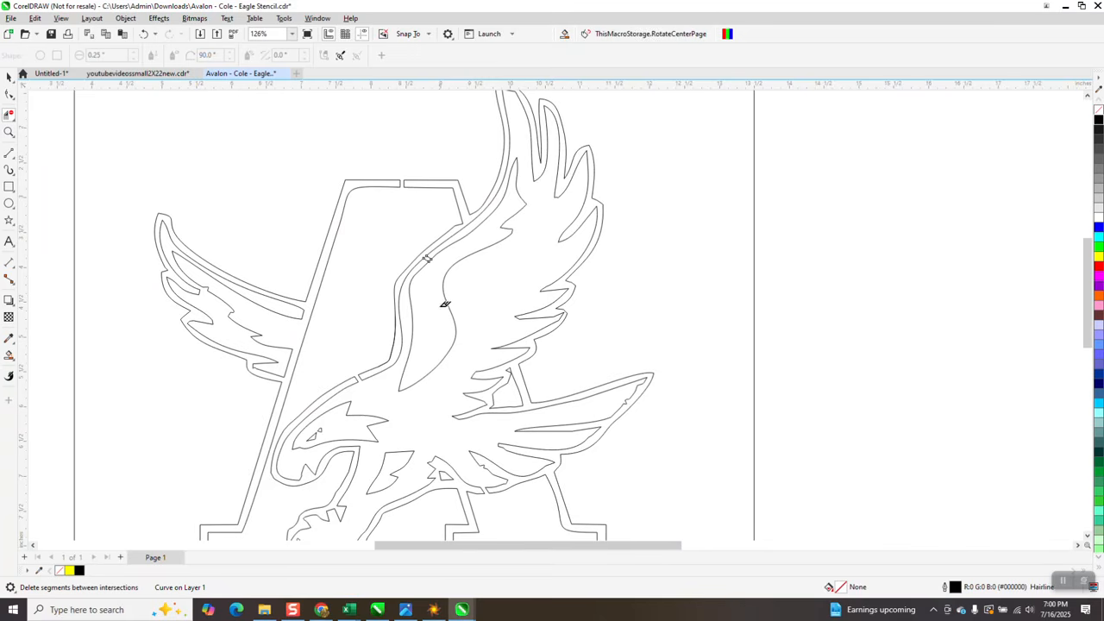
Test whether the raised wing's inner strip connects to the background with a gold Smart Fill, and undo it
left_click(9, 355)
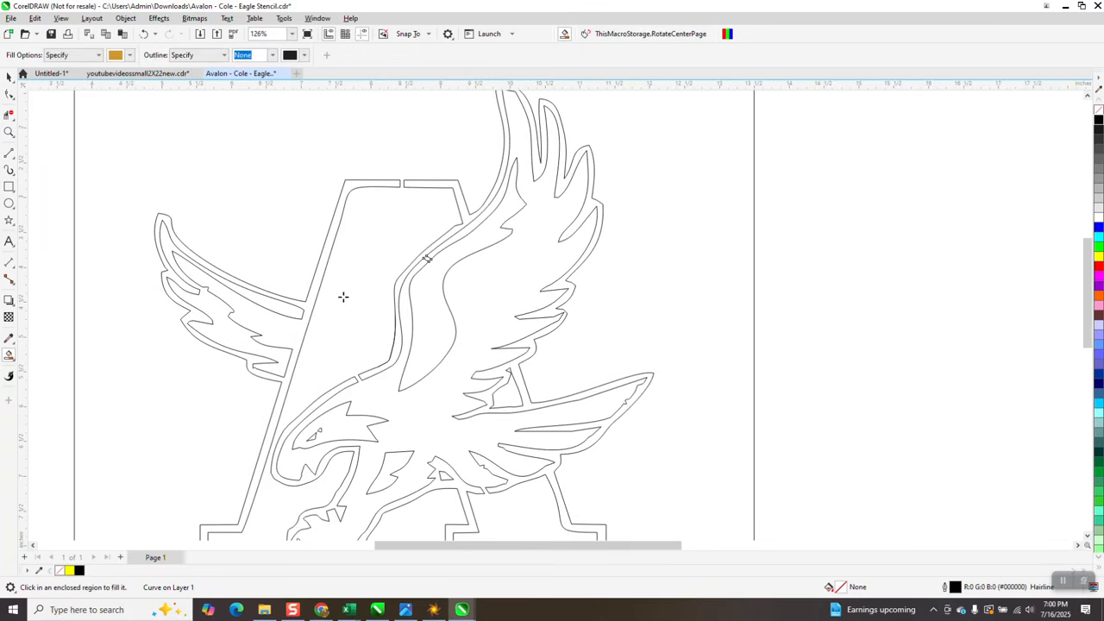
left_click(296, 196)
scroll(302, 192, "down", 1)
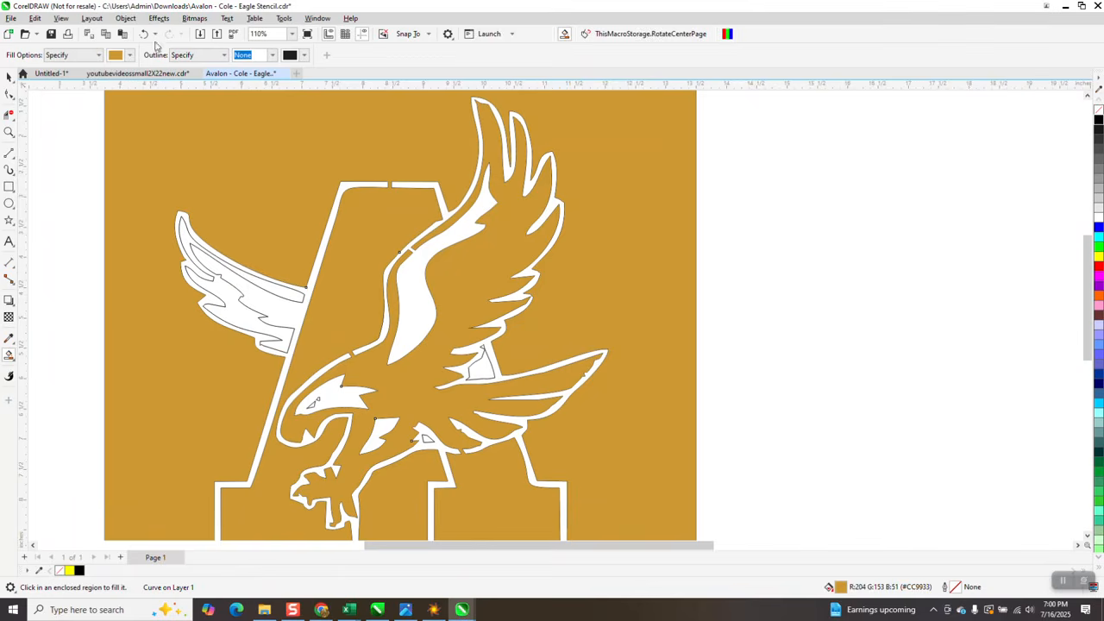
left_click(144, 34)
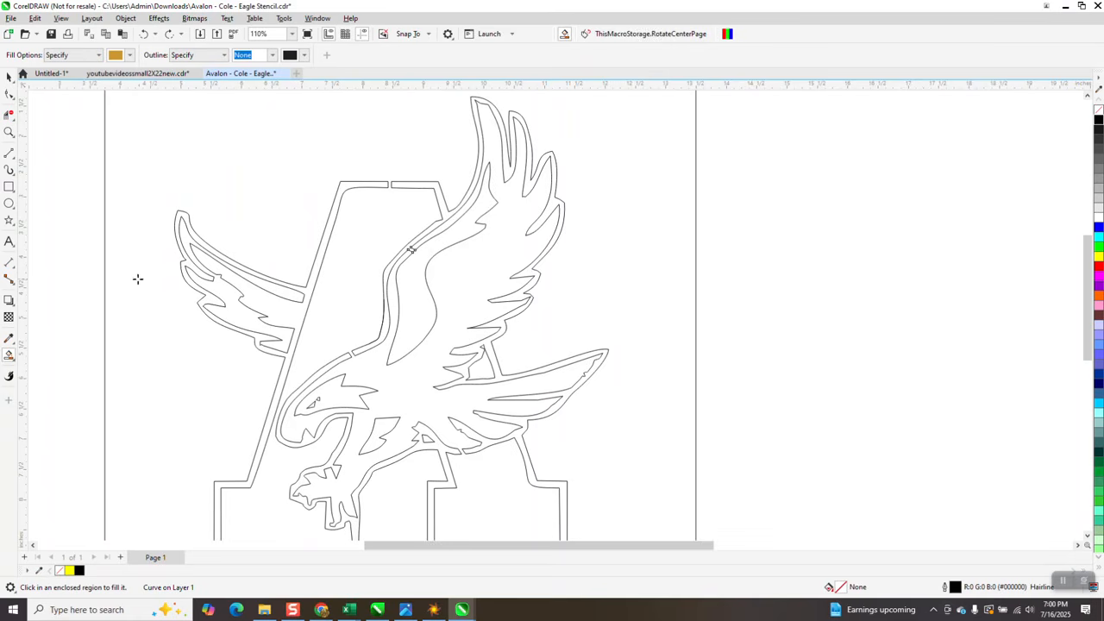
Draw a slanted two-point line about 0.2 inches tall across the smaller wing's lower outline band, and set its width to 4.0 pt
left_click(8, 132)
left_click_drag(220, 304, 312, 372)
left_click(9, 153)
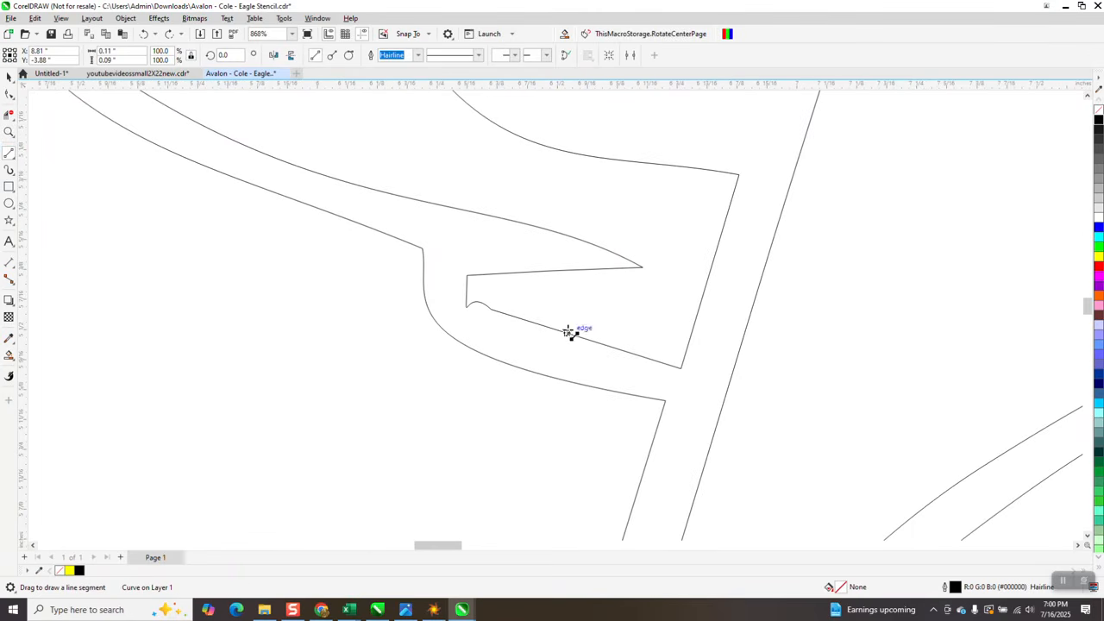
left_click_drag(583, 319, 550, 412)
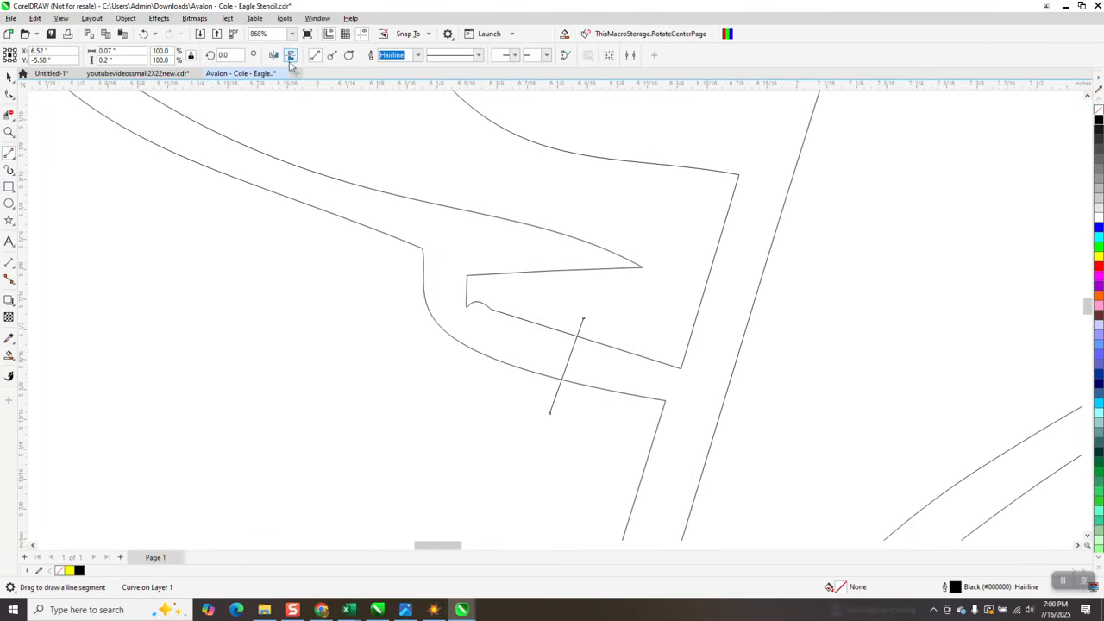
left_click(416, 55)
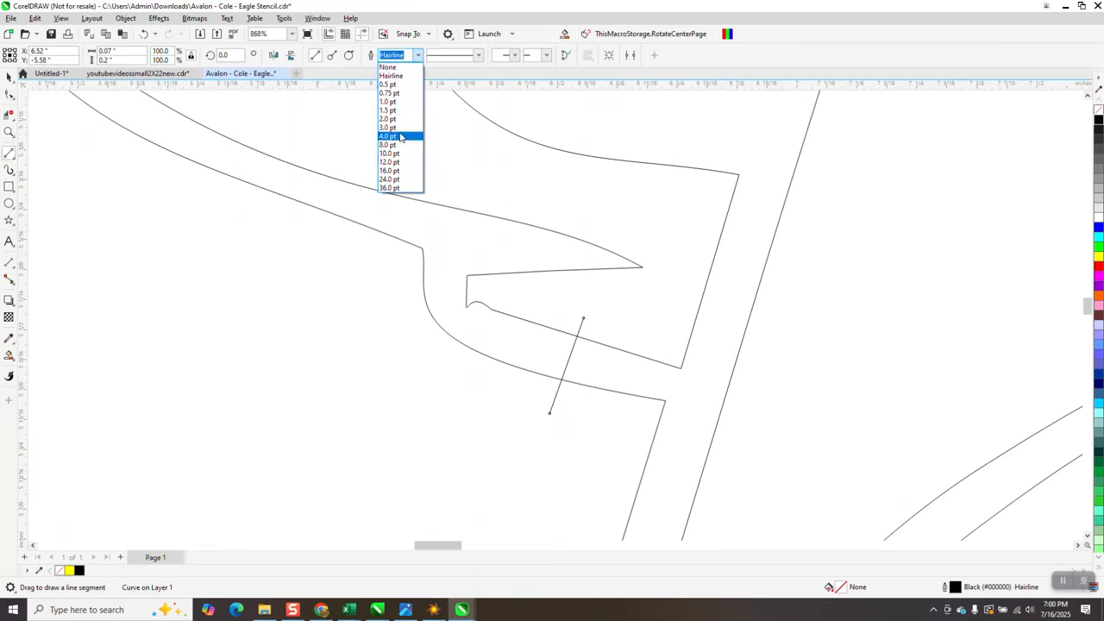
left_click(399, 135)
Convert the thick line's outline to an object, remove its fill and give it a black hairline outline
left_click(125, 18)
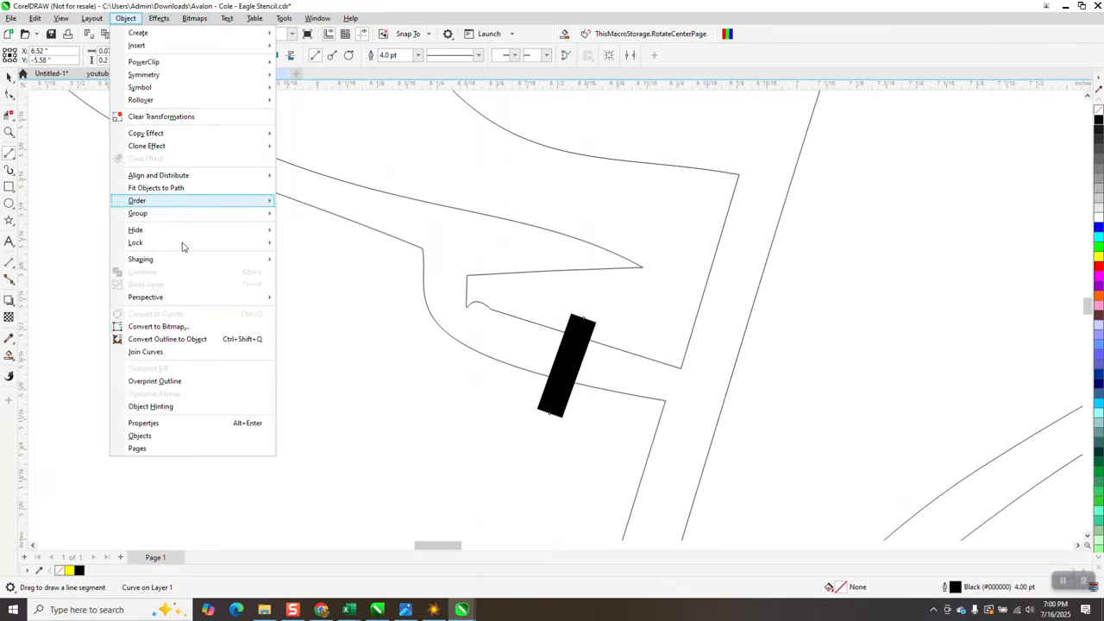
left_click(177, 338)
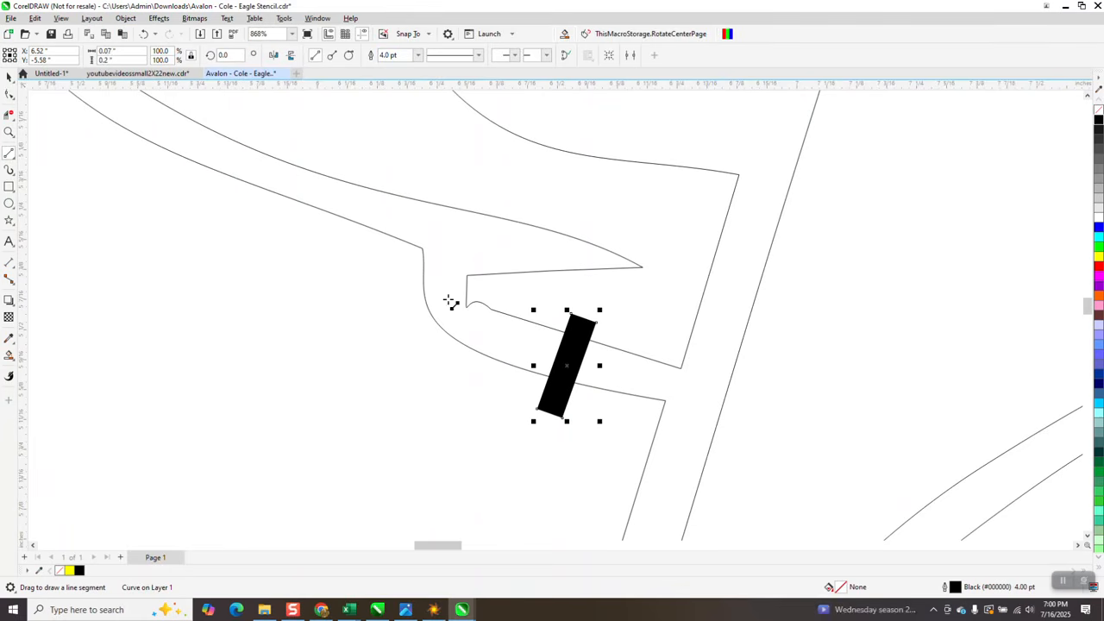
left_click(1099, 113)
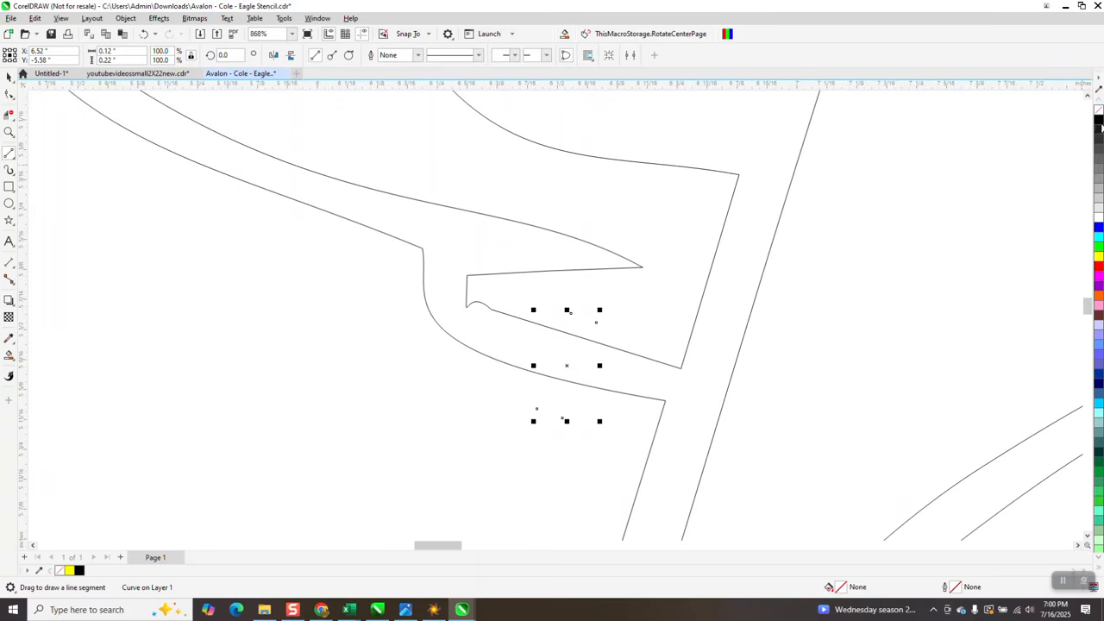
right_click(1099, 122)
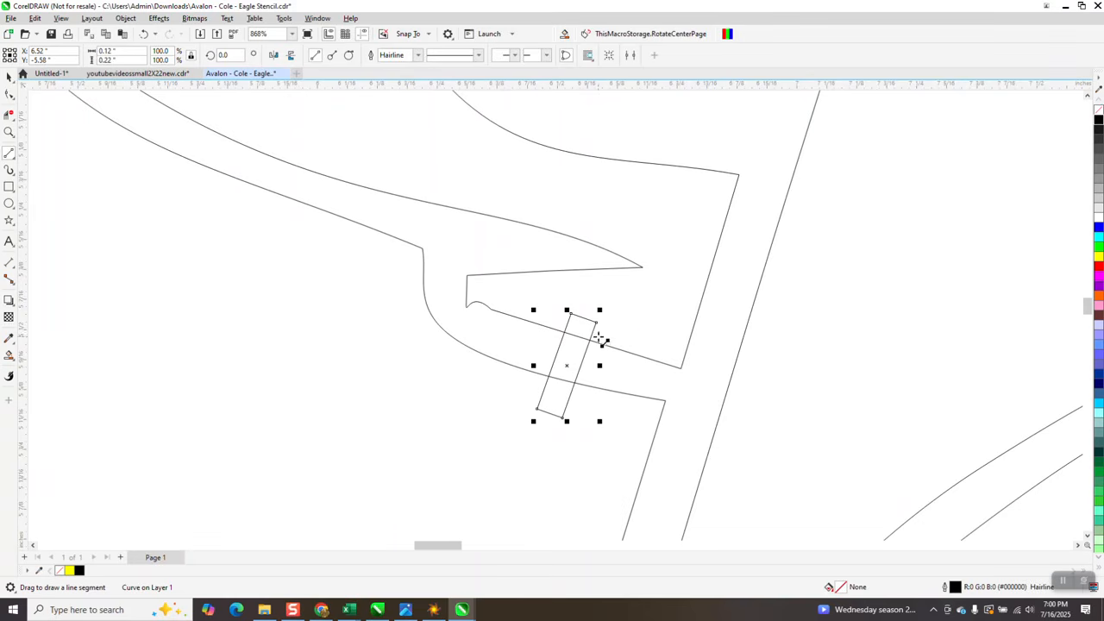
Cut a bridge gap in the smaller wing's lower outline by deleting the bar's overhanging ends and the outline segments between its sides
left_click(9, 114)
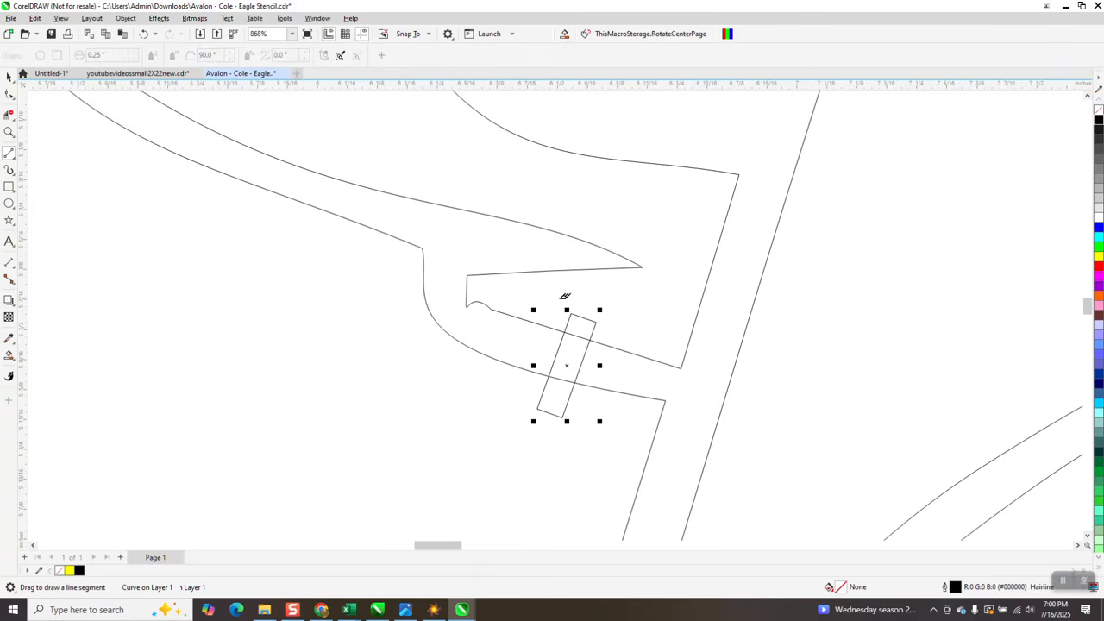
left_click(592, 327)
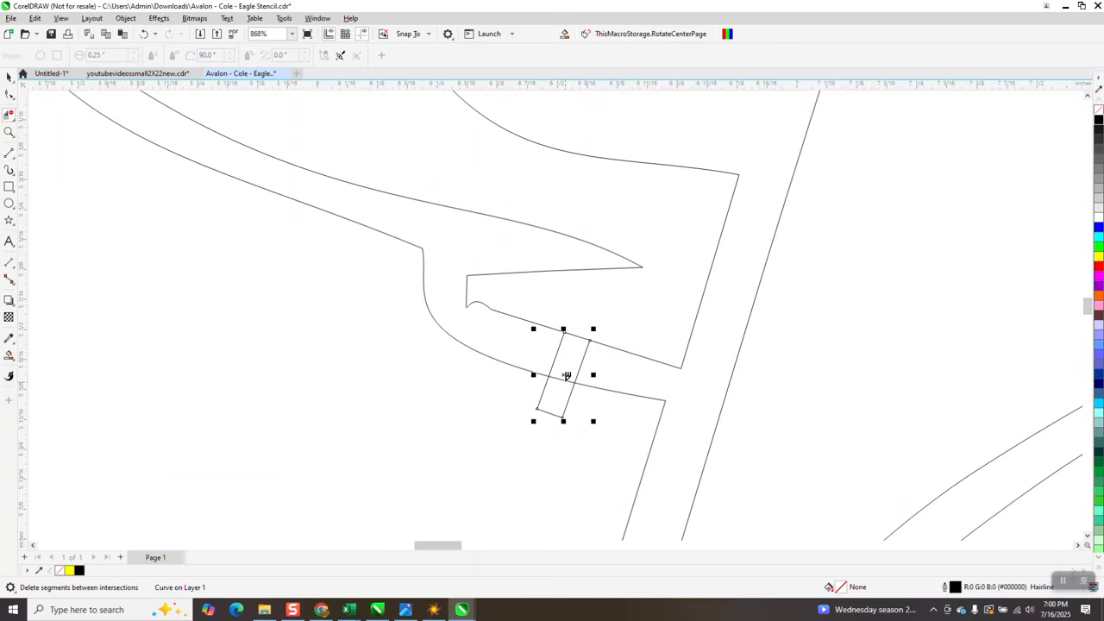
left_click(578, 335)
left_click(535, 390)
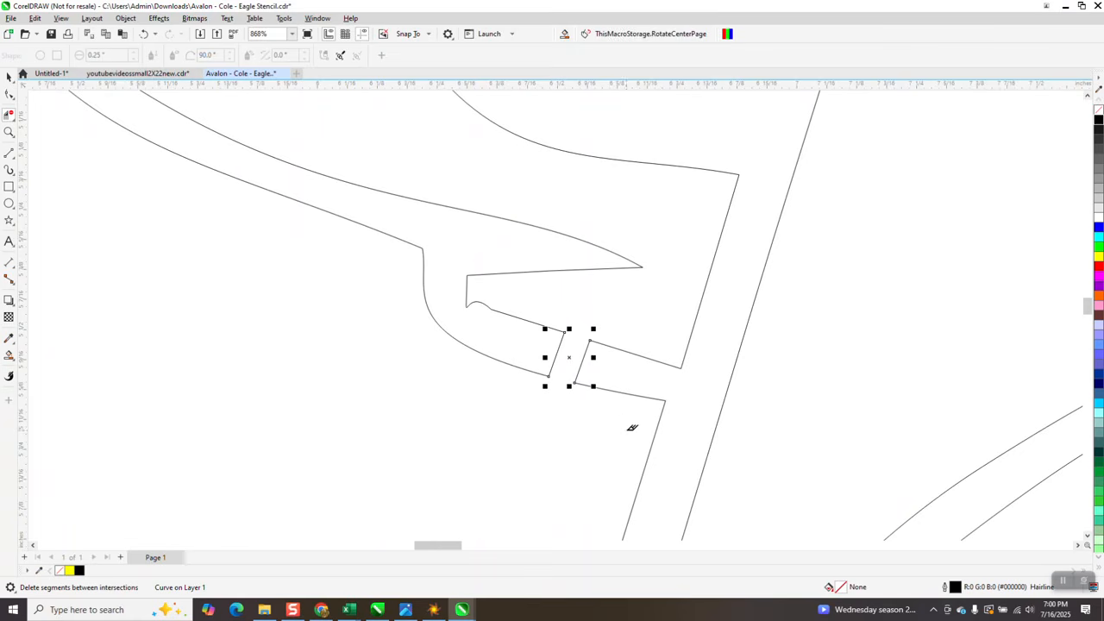
scroll(517, 345, "down", 5)
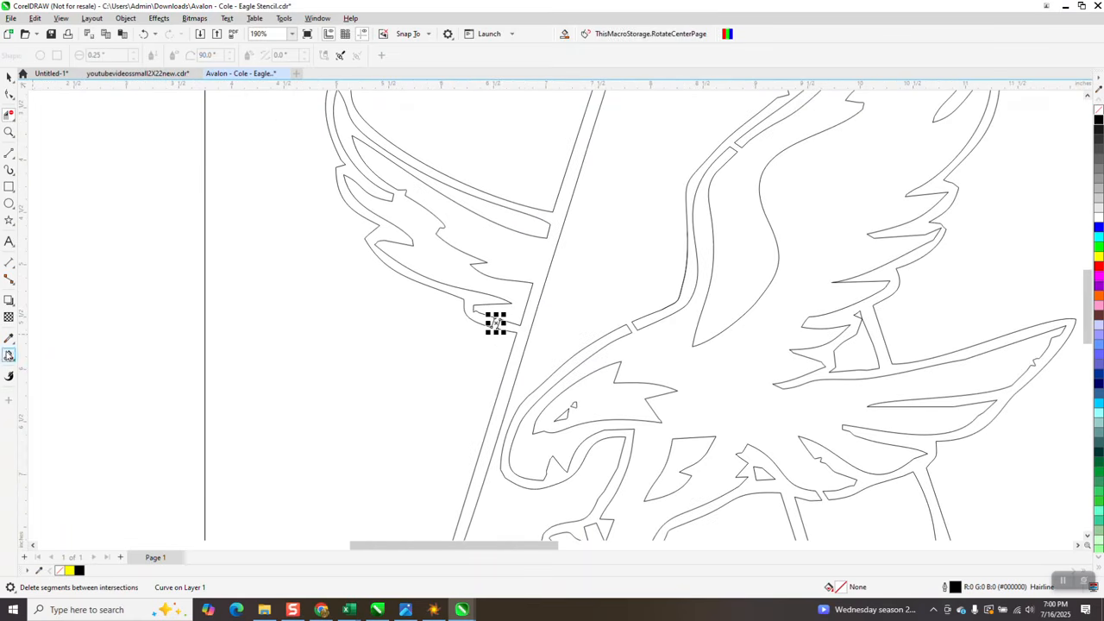
Fill the stencil's connected background area with gold using Smart Fill
left_click(8, 355)
left_click(307, 330)
scroll(307, 330, "down", 3)
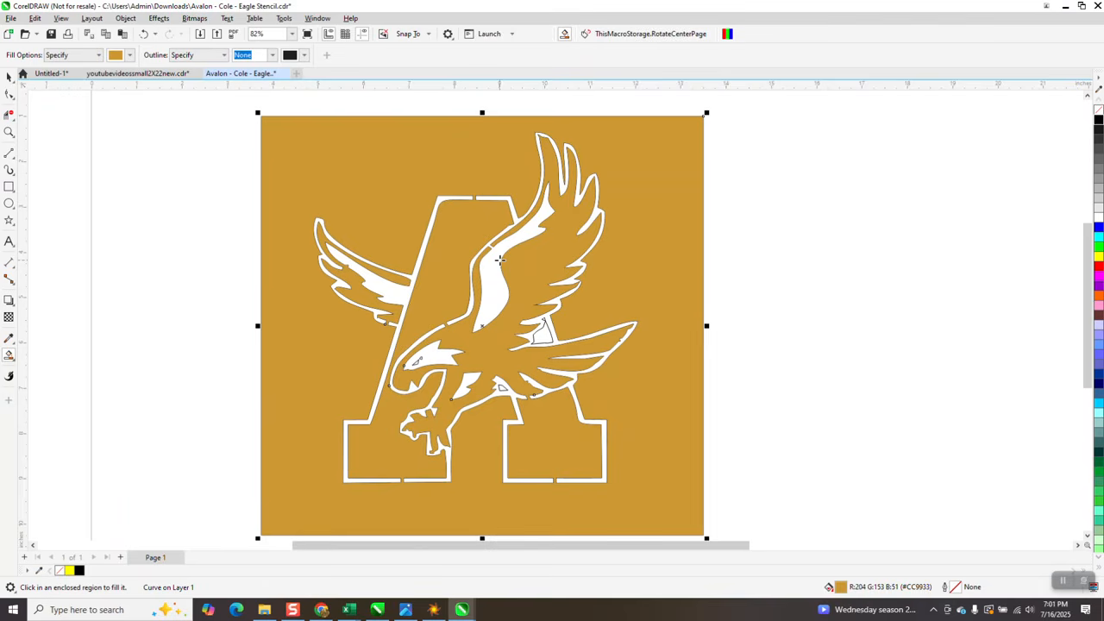
Examine the filled areas around the raised wing's gap and the eagle's head and eye, and undo the gold fill
left_click(9, 133)
left_click_drag(455, 233, 546, 280)
scroll(476, 249, "down", 5)
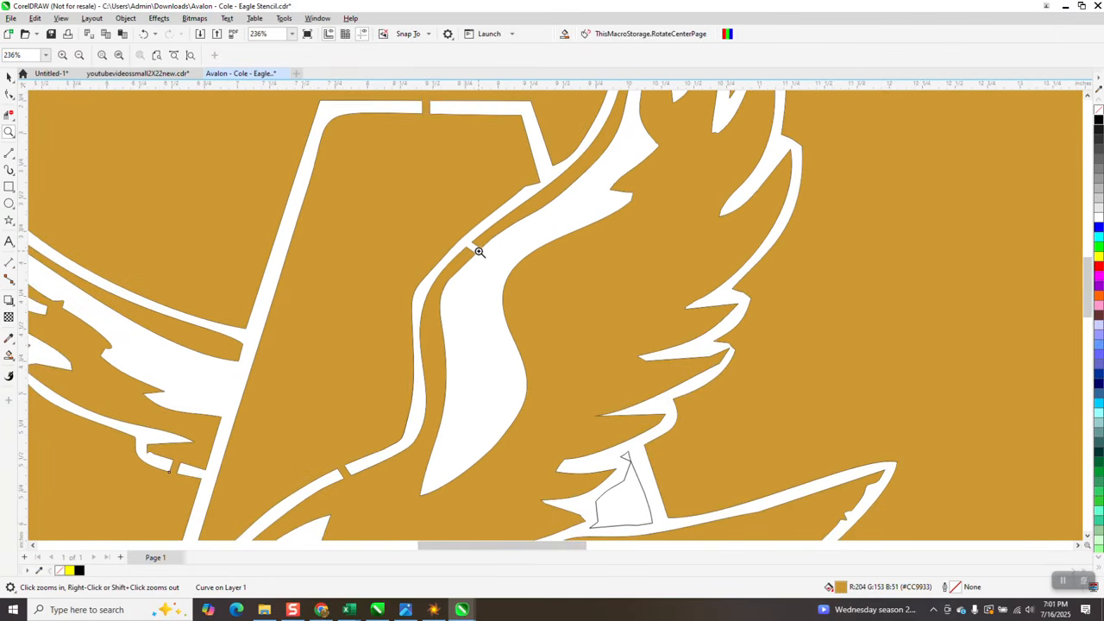
scroll(481, 252, "down", 1)
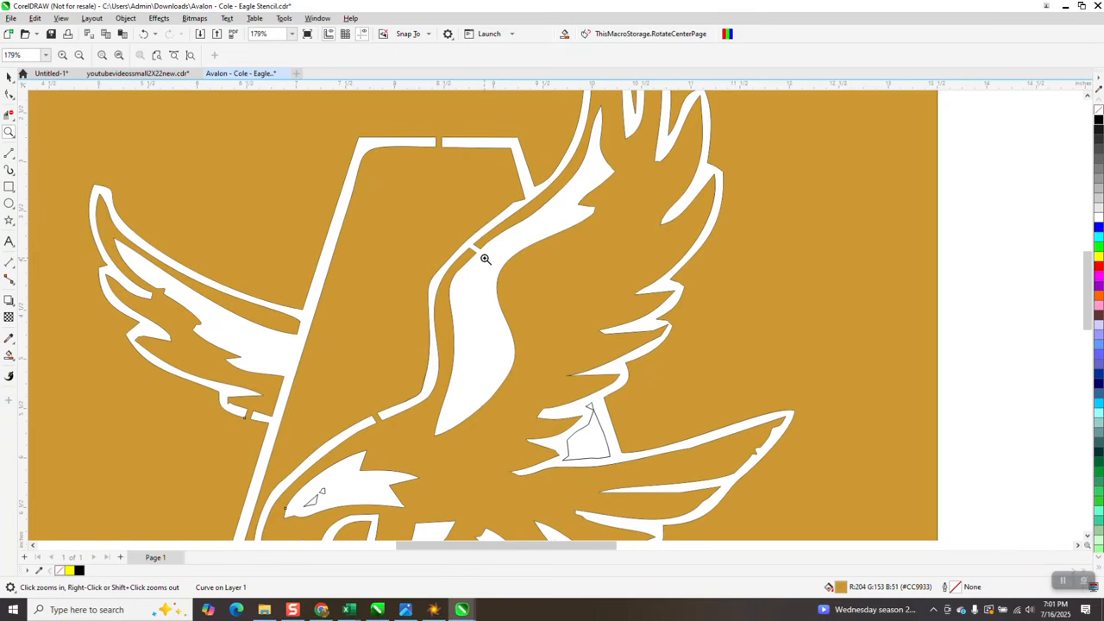
scroll(587, 181, "down", 2)
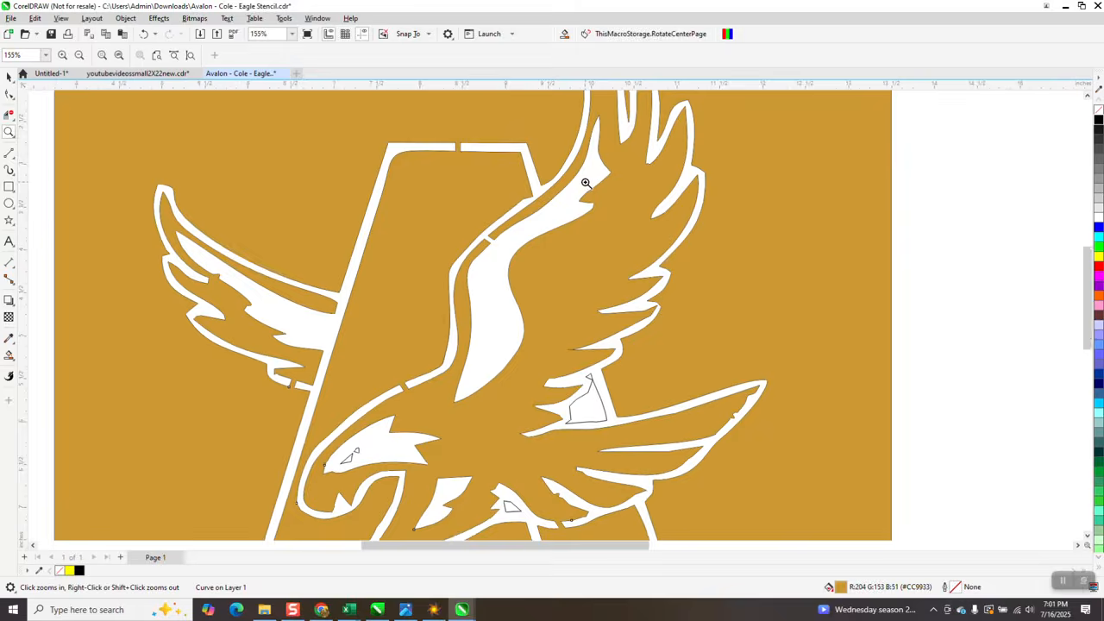
scroll(506, 326, "down", 1)
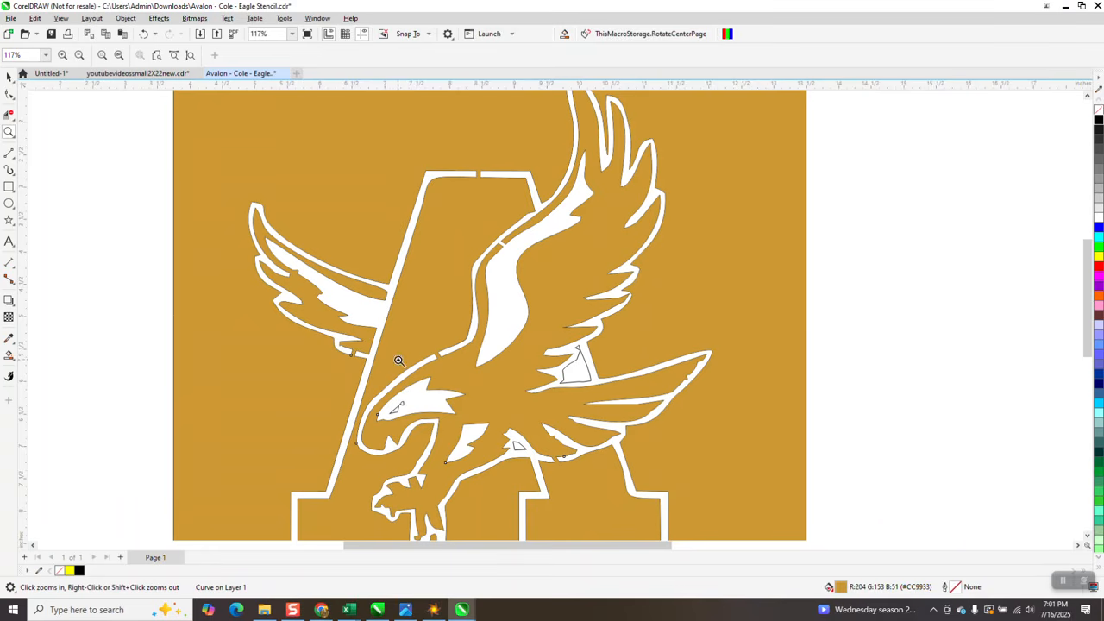
left_click_drag(393, 371, 430, 418)
scroll(432, 389, "down", 3)
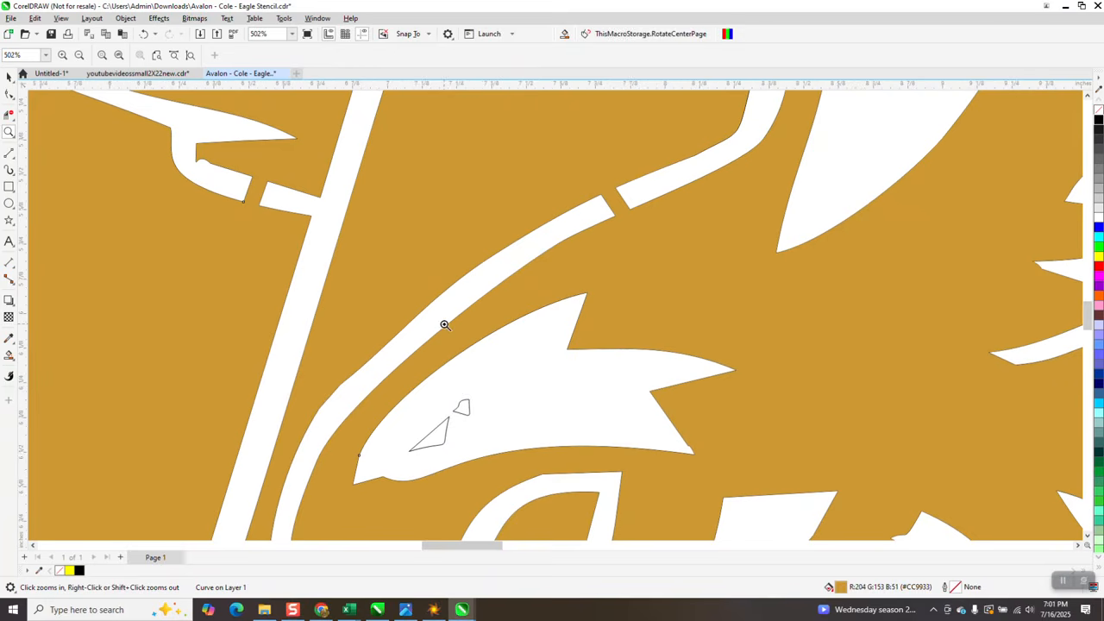
scroll(443, 320, "down", 2)
left_click(145, 34)
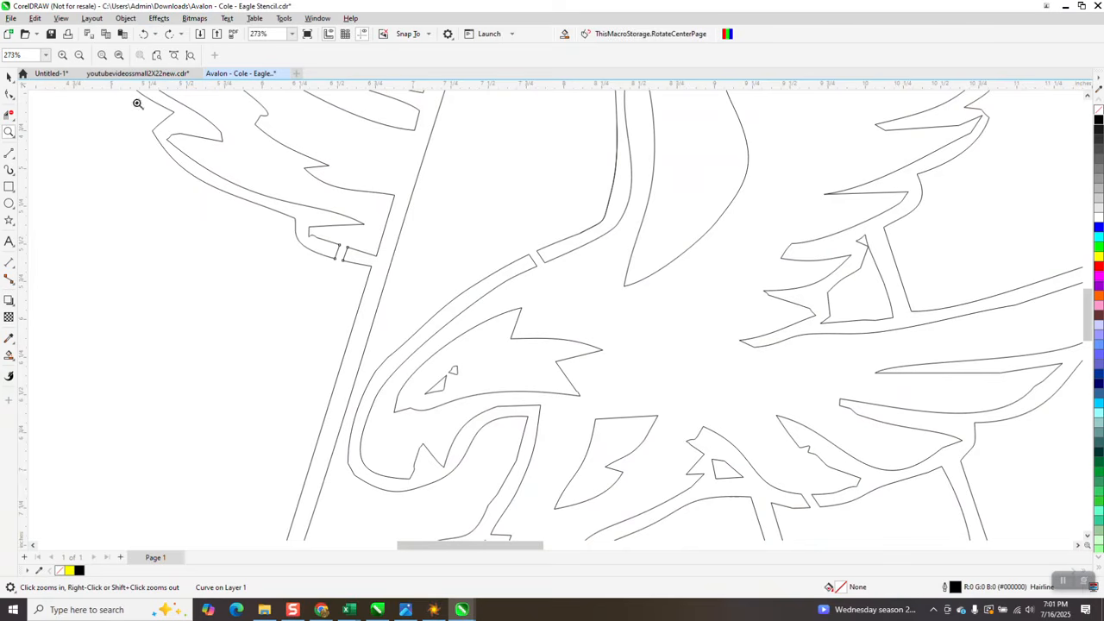
Draw a two-point line about 0.16 by 0.2 in from the eagle's head outline band into its crest, with a 4 pt width
left_click(9, 154)
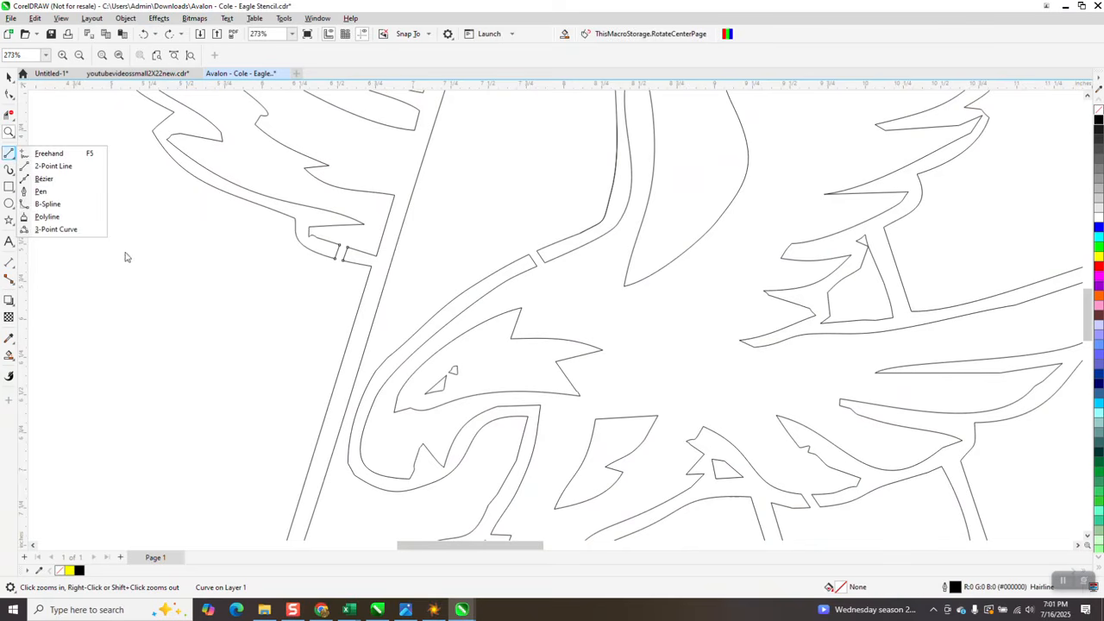
left_click(51, 166)
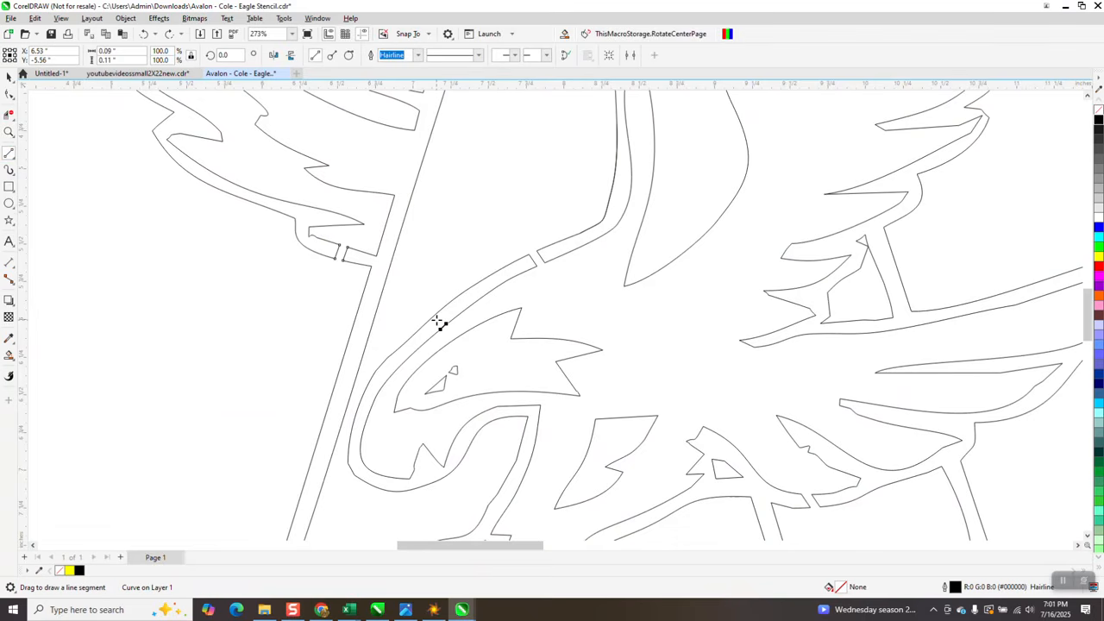
left_click_drag(438, 323, 460, 348)
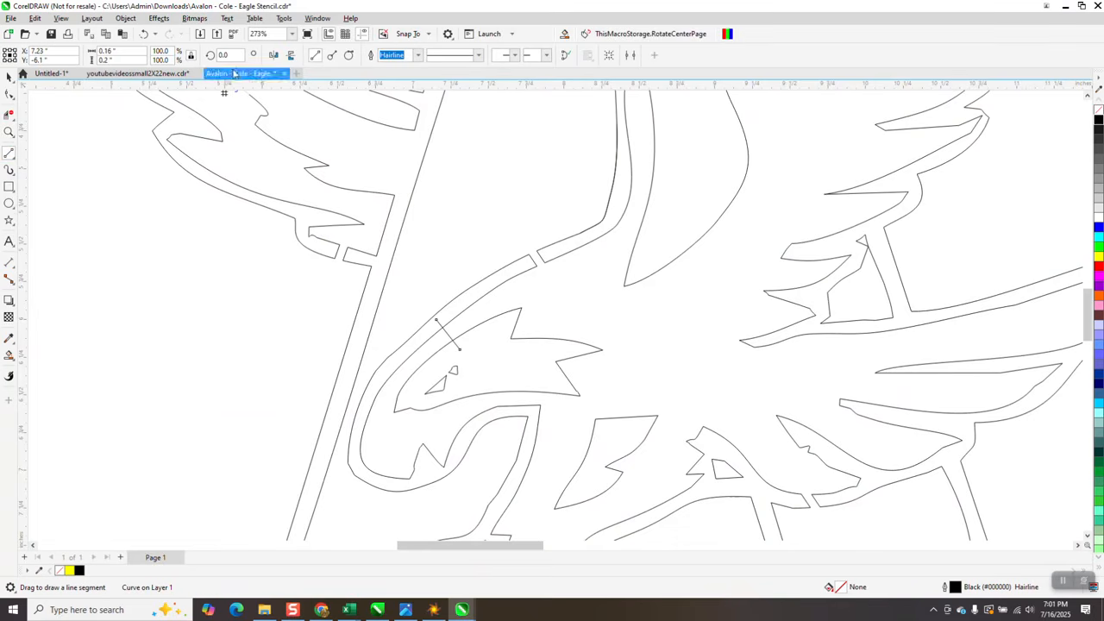
left_click(418, 55)
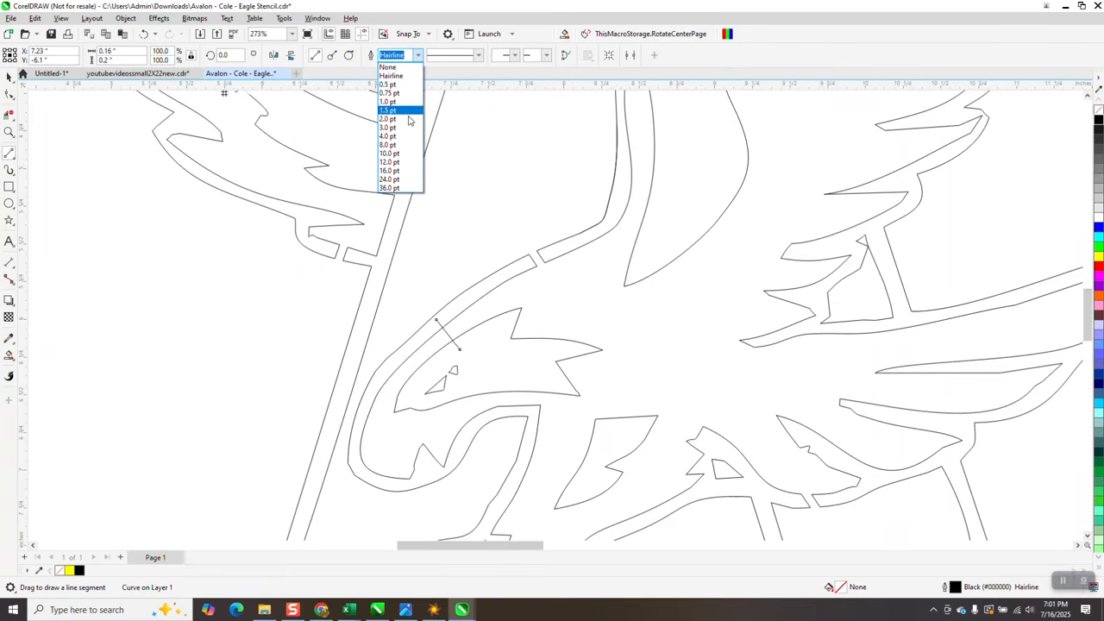
left_click(393, 137)
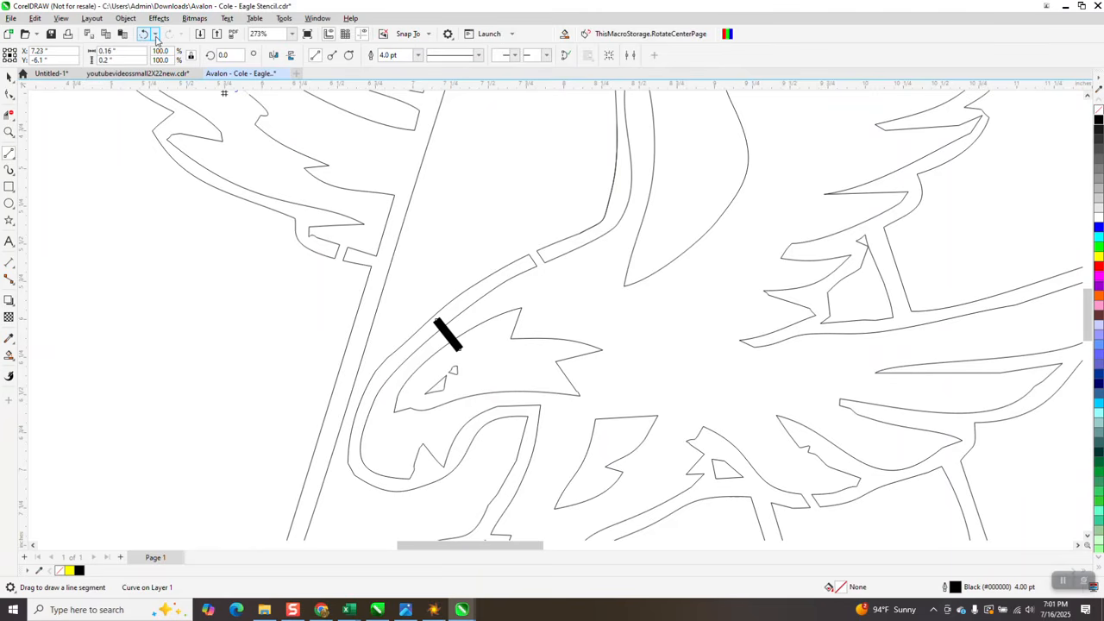
Convert the thick head line's outline to an object, then remove its fill and apply a black hairline outline
left_click(125, 18)
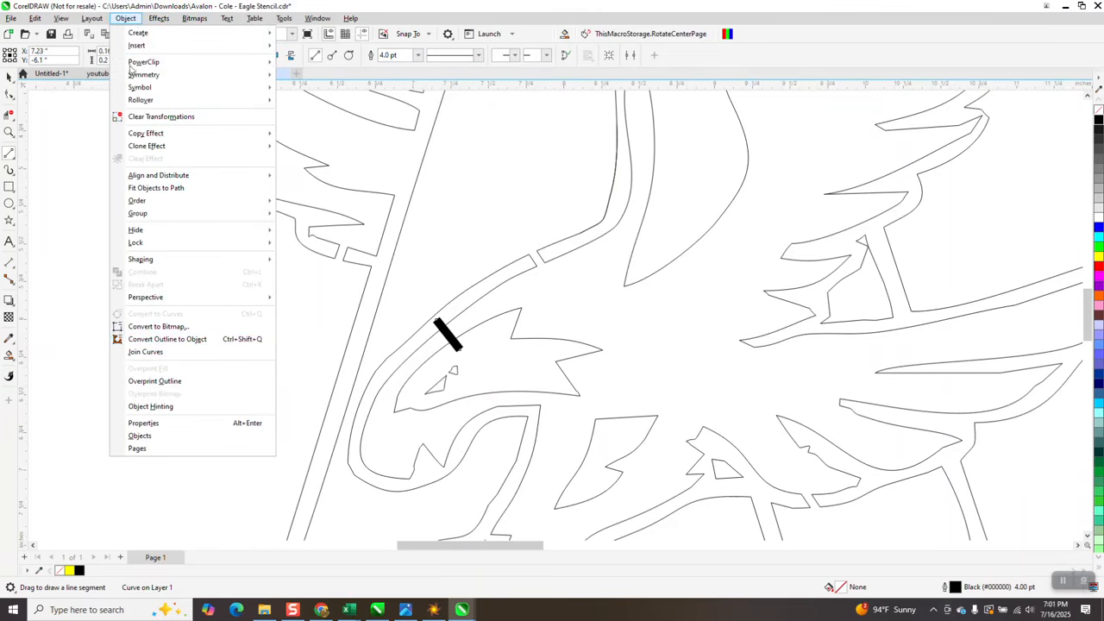
left_click(168, 338)
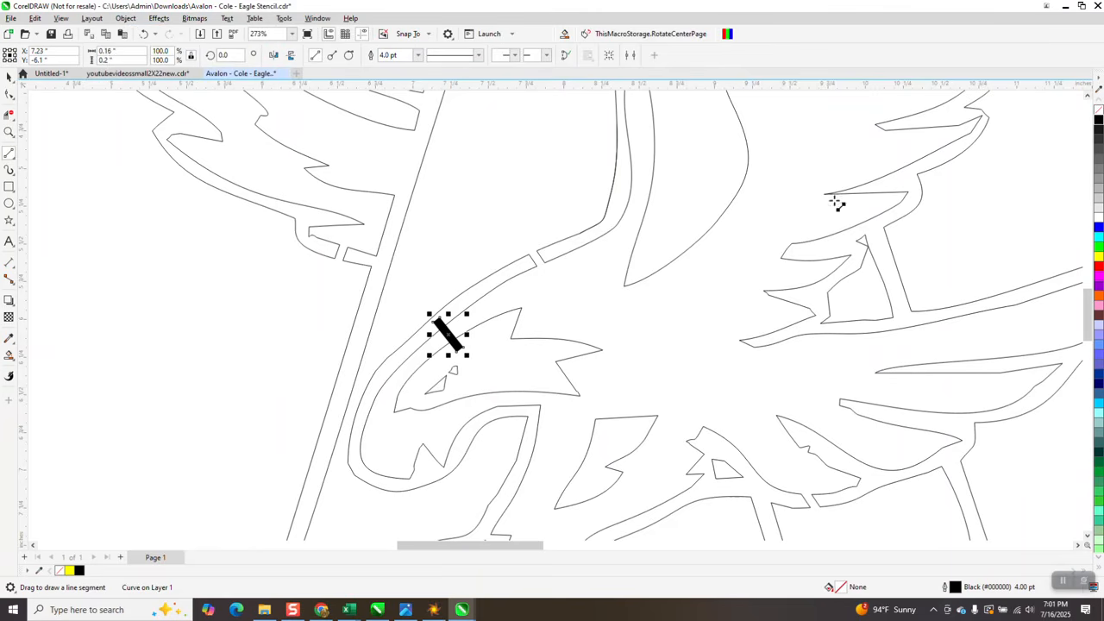
left_click(1099, 111)
right_click(1099, 121)
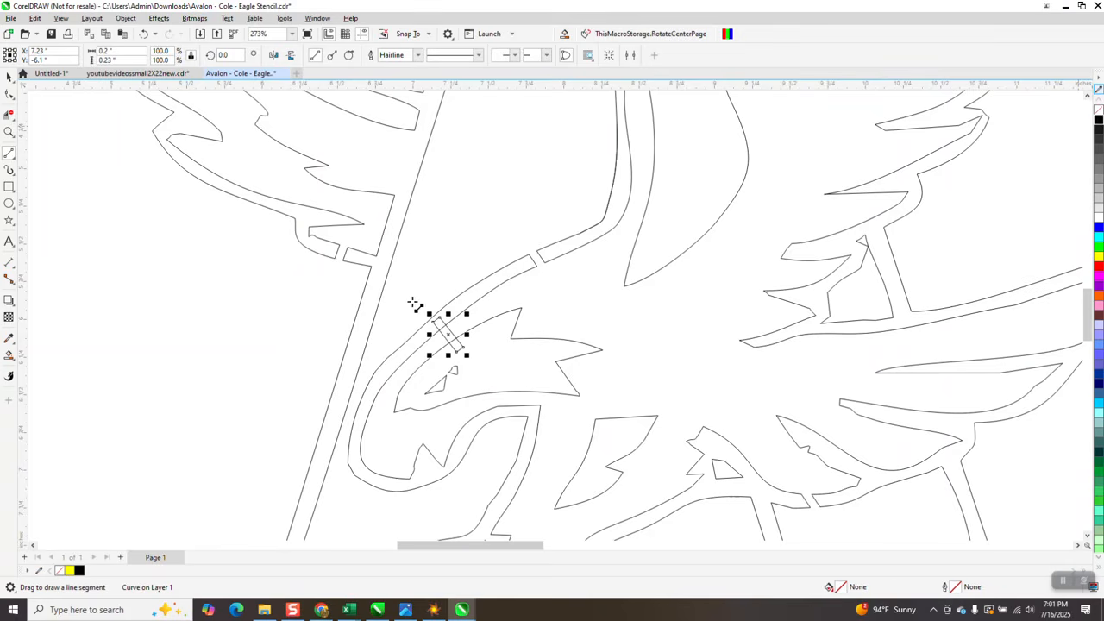
Open a gap between the head outline band and the crest by deleting the bar's overhanging ends and the crossing outline segments
left_click(9, 132)
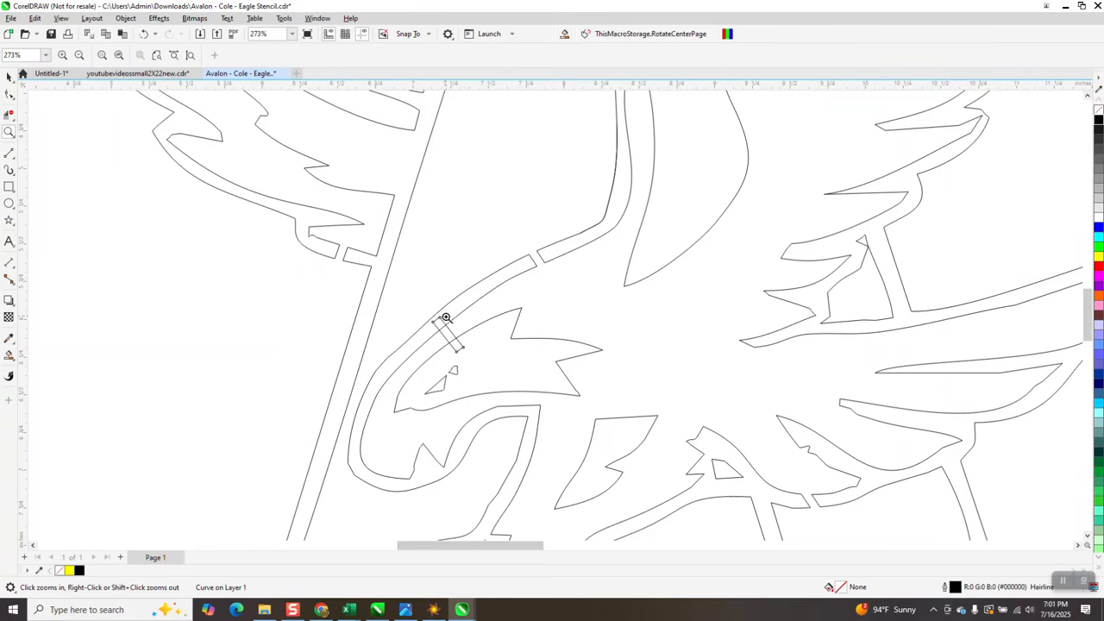
left_click(9, 115)
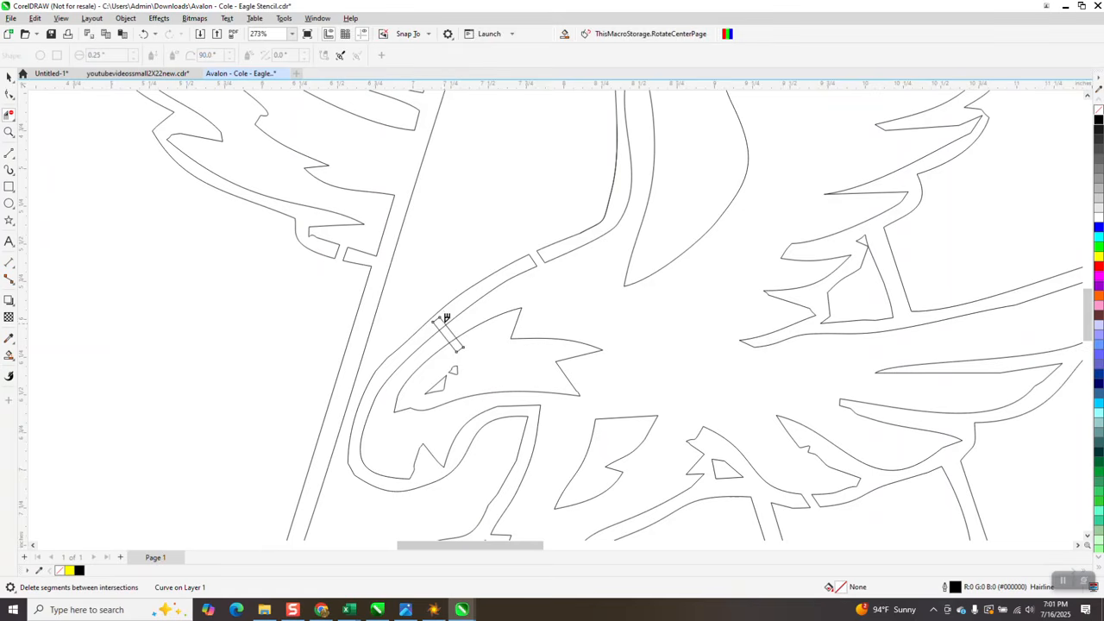
left_click(442, 319)
left_click(463, 342)
Fill the letter A's outline strip, the head band and the raised wing's outline areas with gold using Smart Fill
left_click(8, 354)
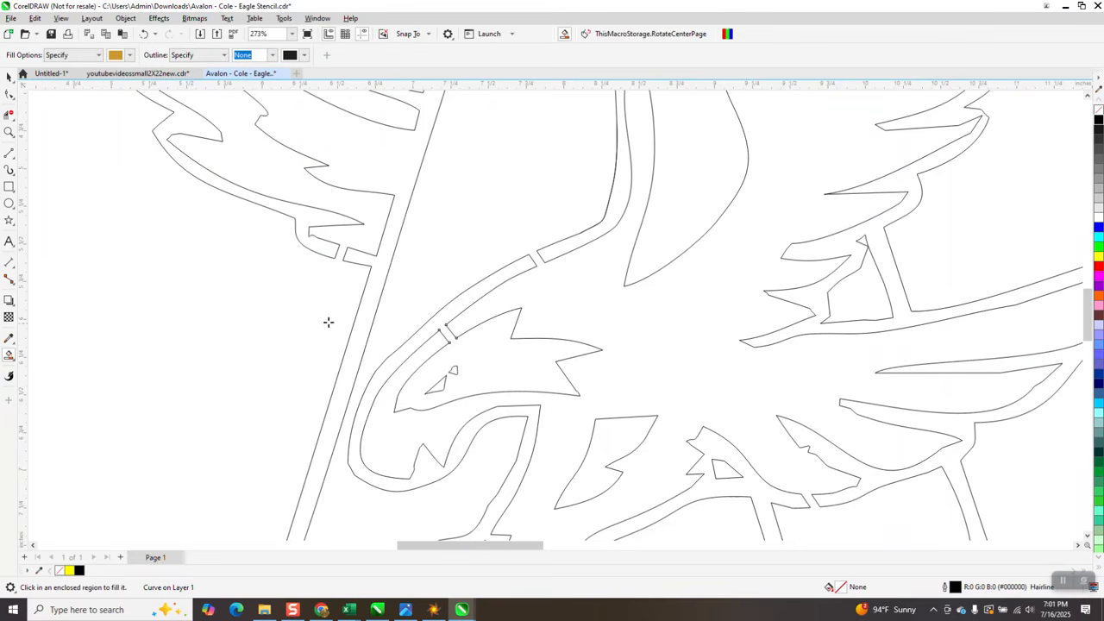
left_click(362, 330)
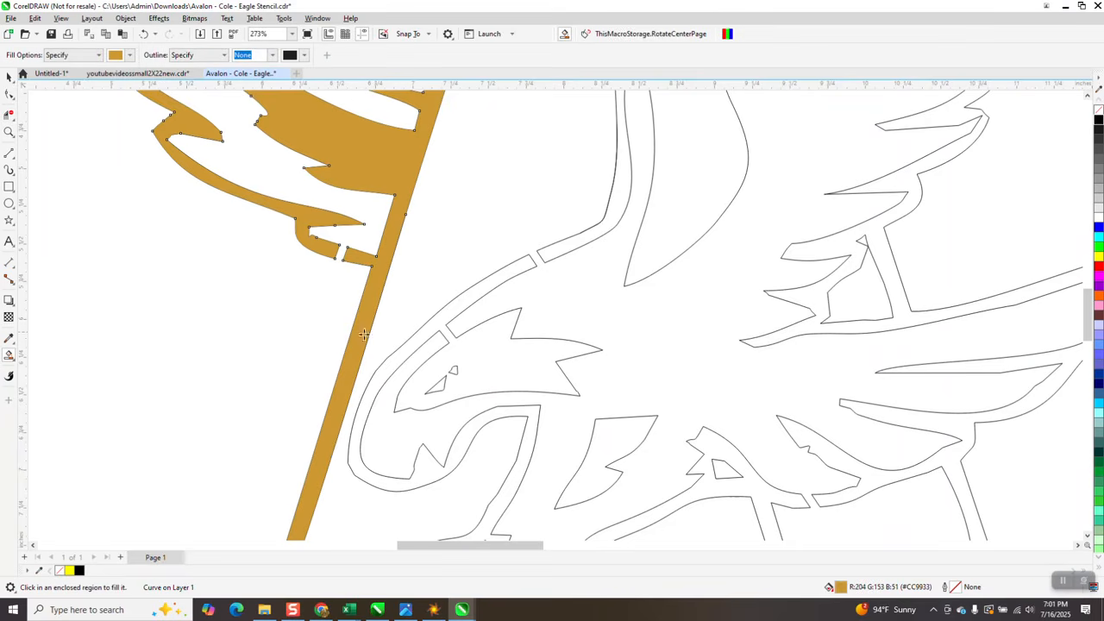
left_click(477, 291)
left_click(560, 251)
scroll(436, 294, "down", 2)
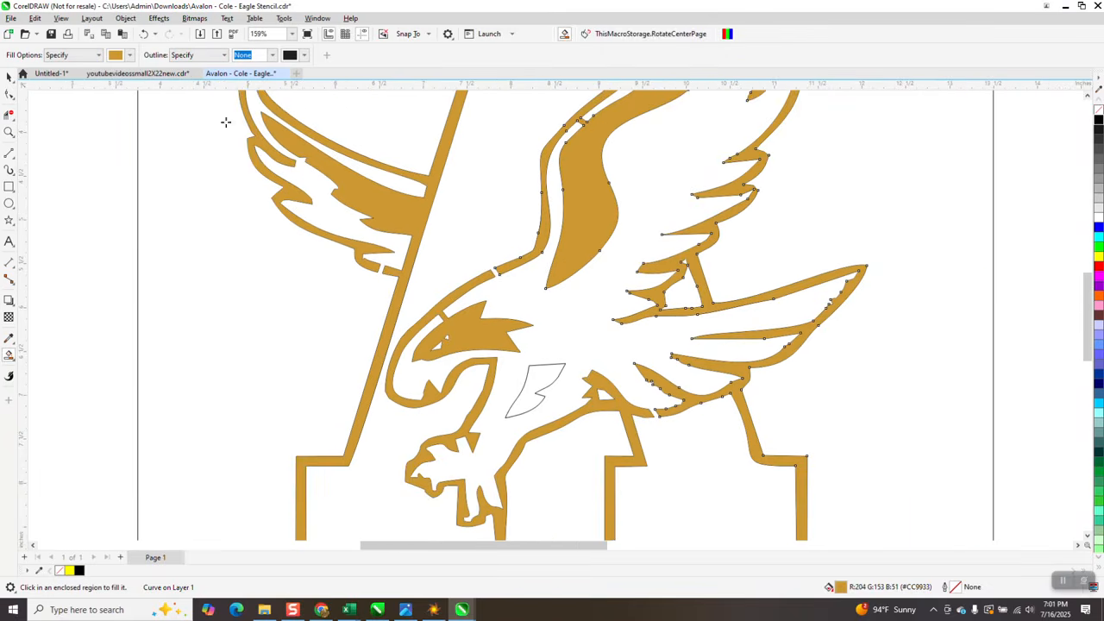
Undo the gold Smart Fills on the background and on the letter and eagle outline areas
left_click(126, 18)
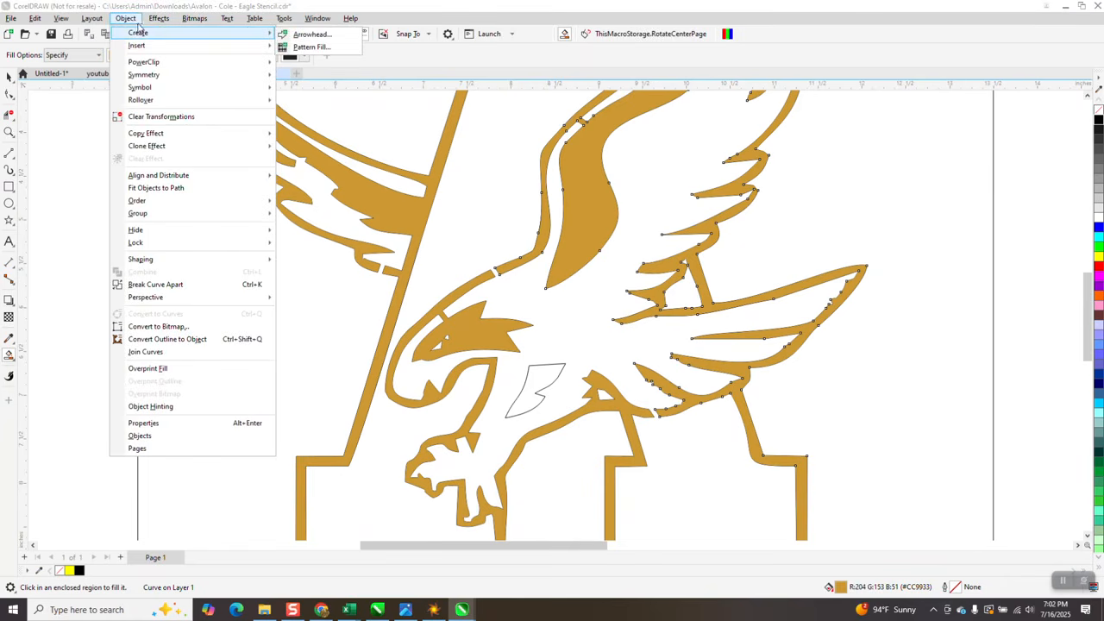
mouse_move(140, 99)
left_click(53, 137)
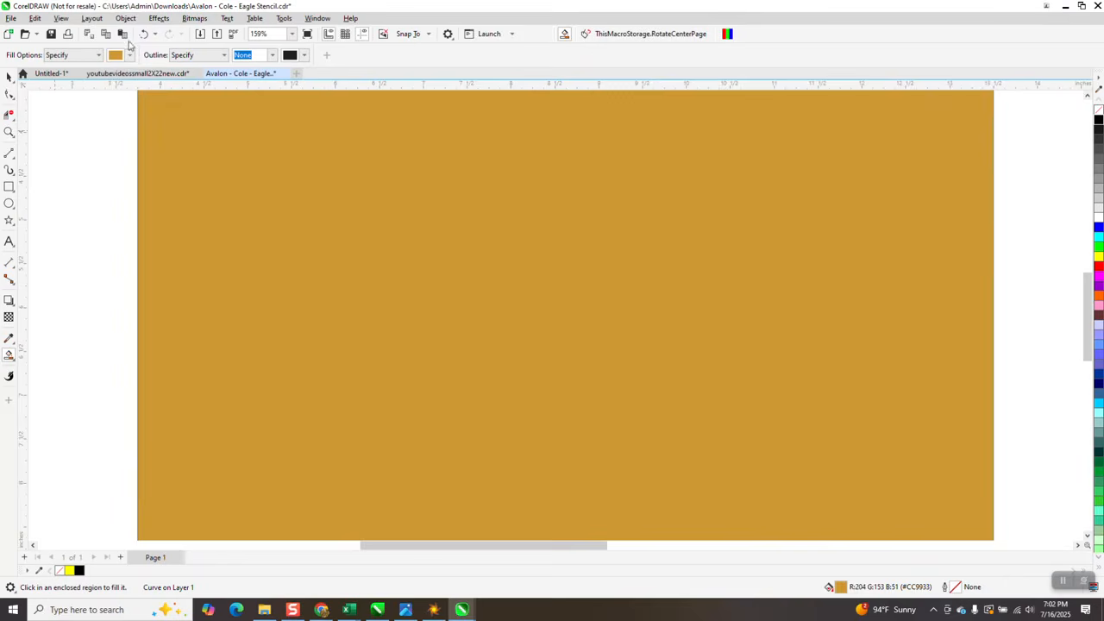
left_click(144, 34)
left_click(144, 33)
left_click(144, 34)
left_click(144, 33)
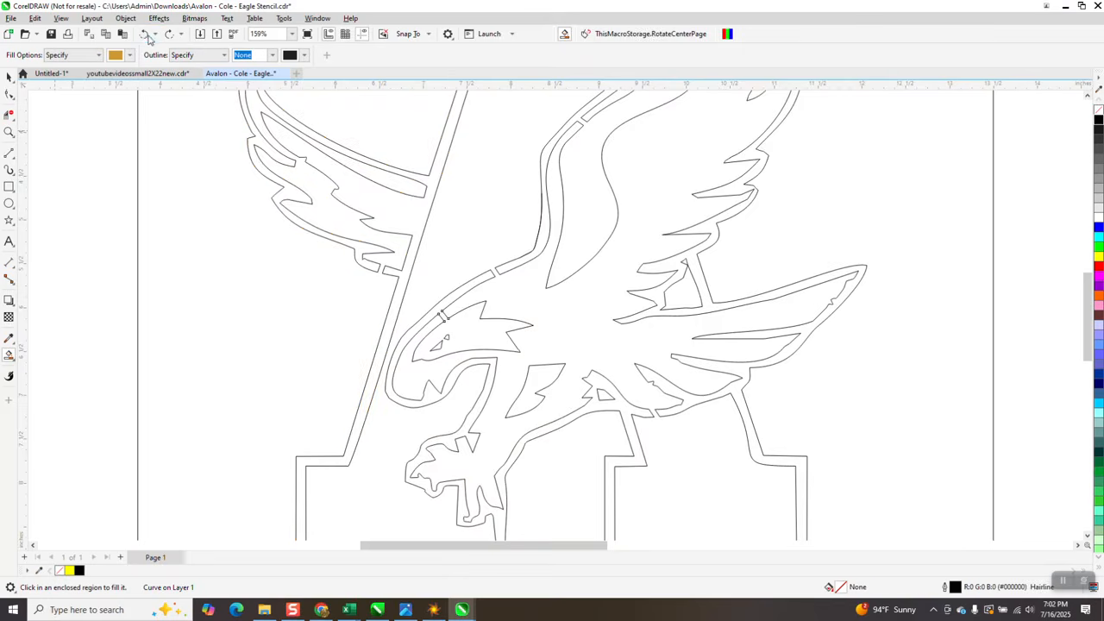
Fill the stencil's connected background with gold using Smart Fill and inspect the whole framed design
scroll(264, 254, "down", 2)
left_click(252, 296)
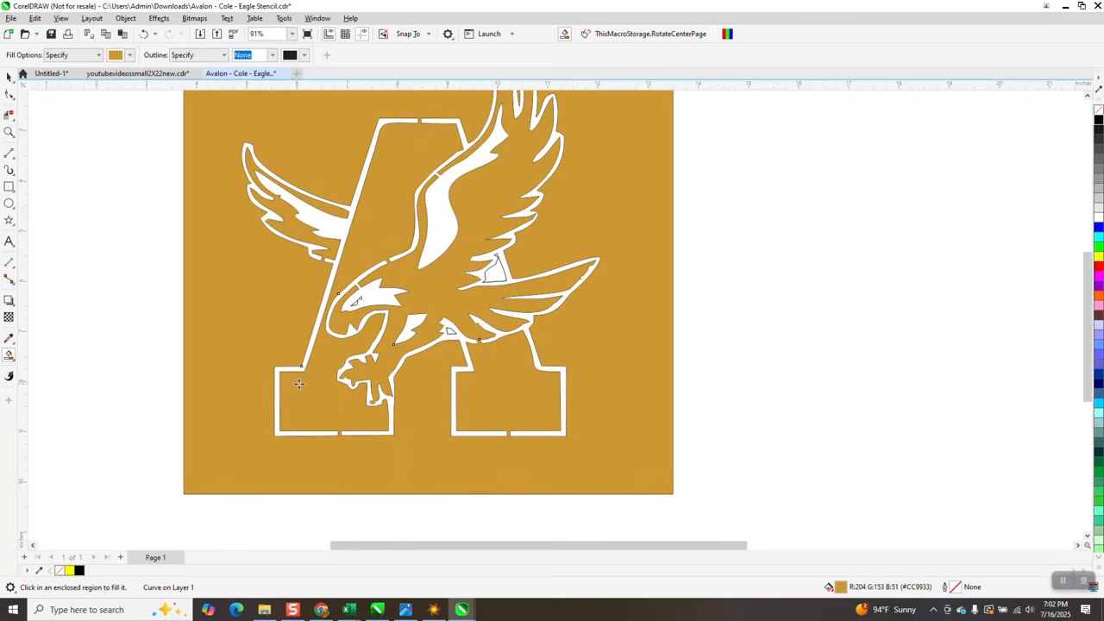
scroll(302, 385, "down", 1)
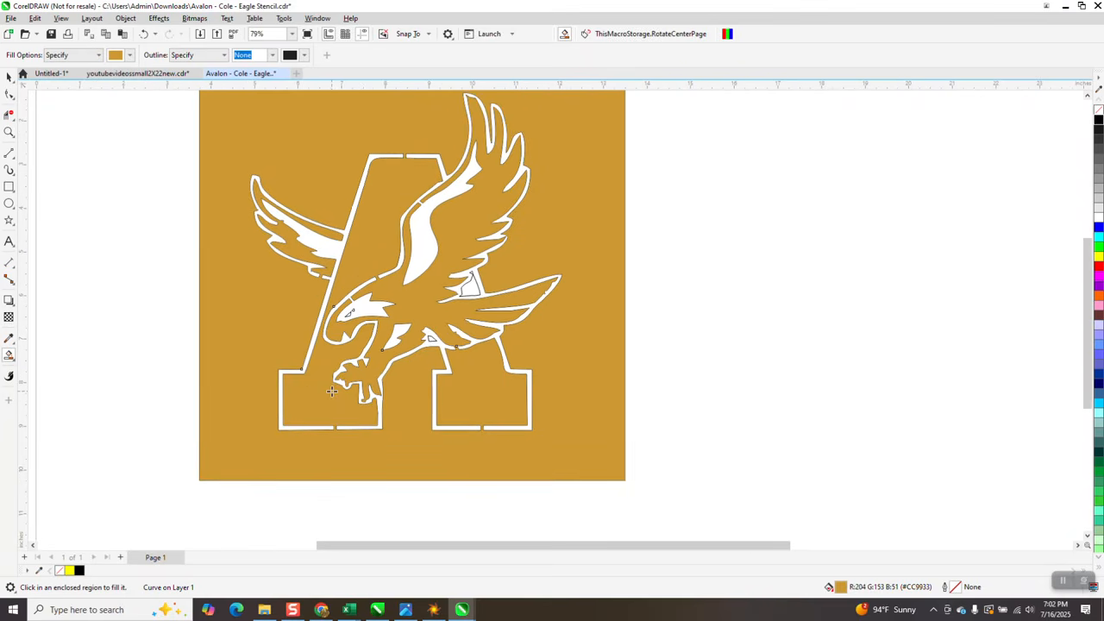
scroll(331, 390, "down", 2)
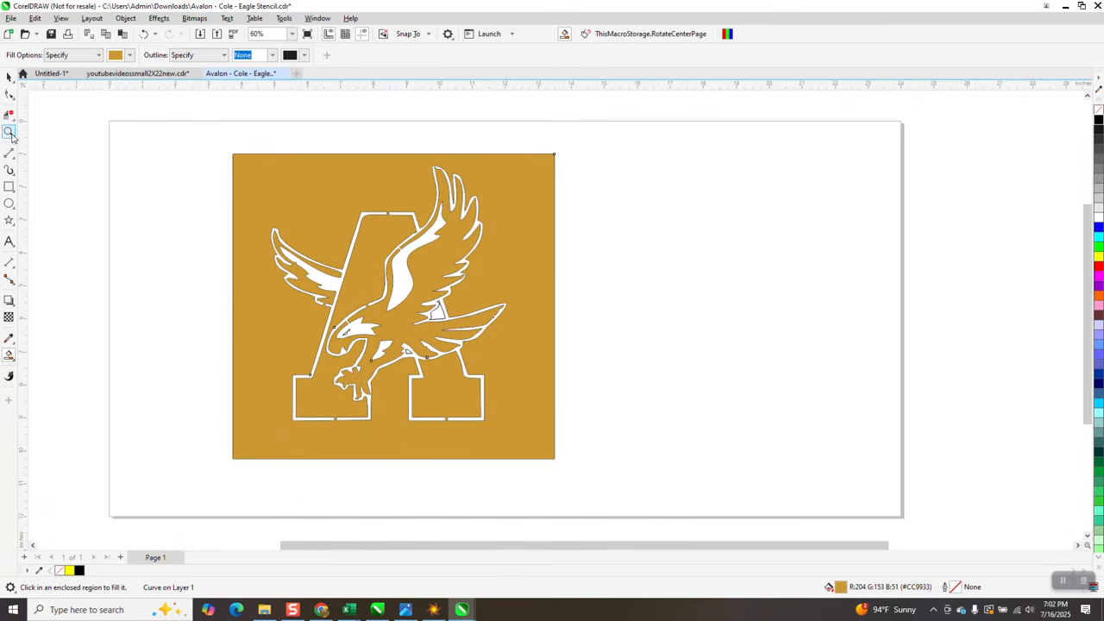
key("z")
left_click_drag(221, 152, 588, 464)
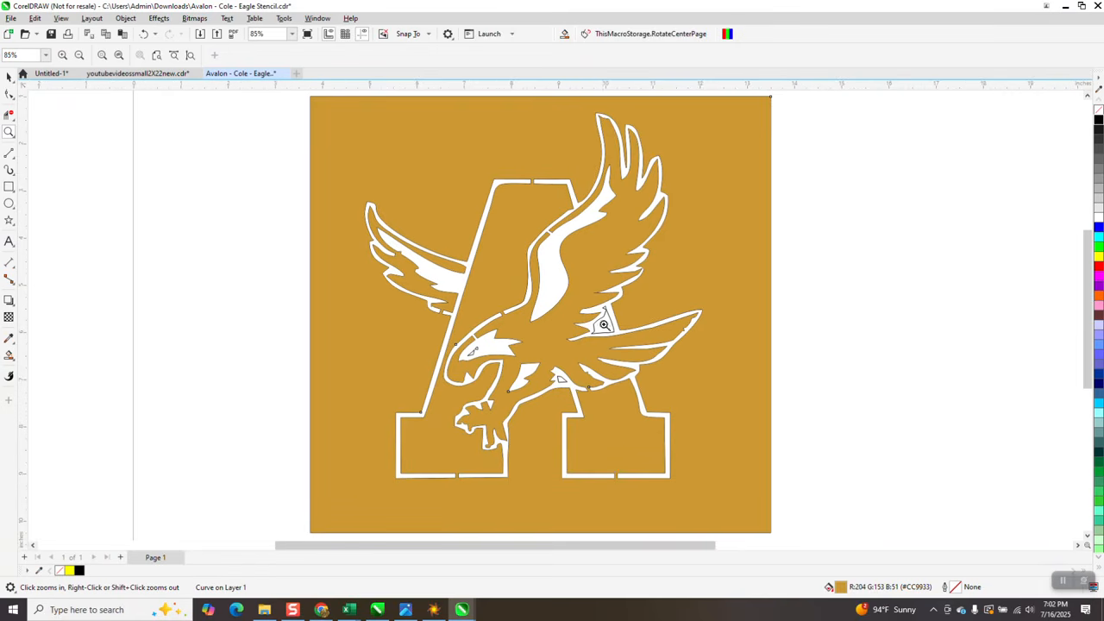